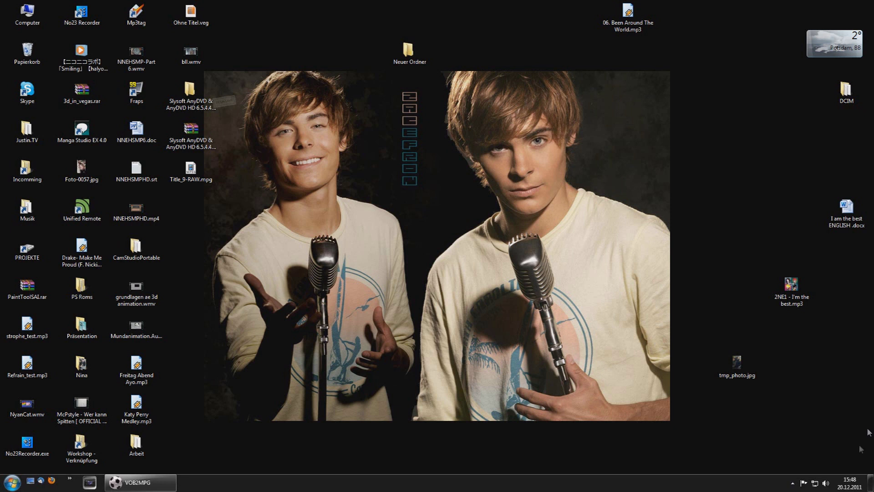
Step: Check the AnyDVD status among the hidden notification icons
left_click(793, 482)
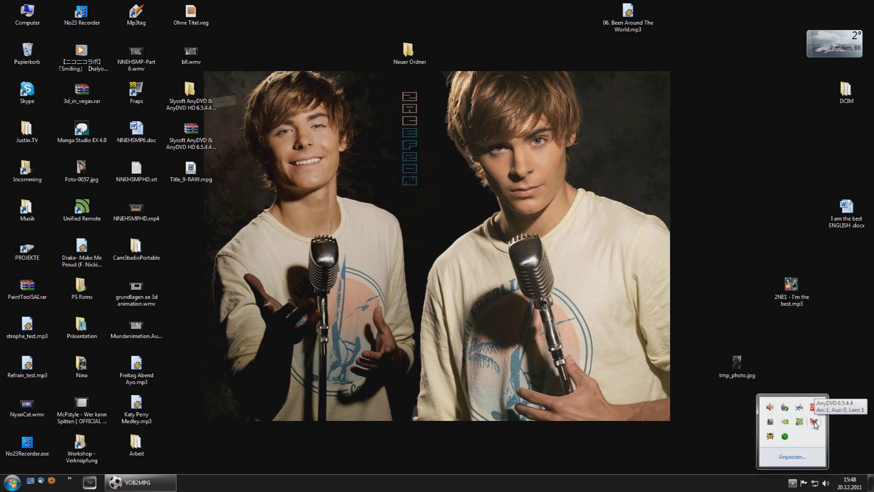
left_click(734, 336)
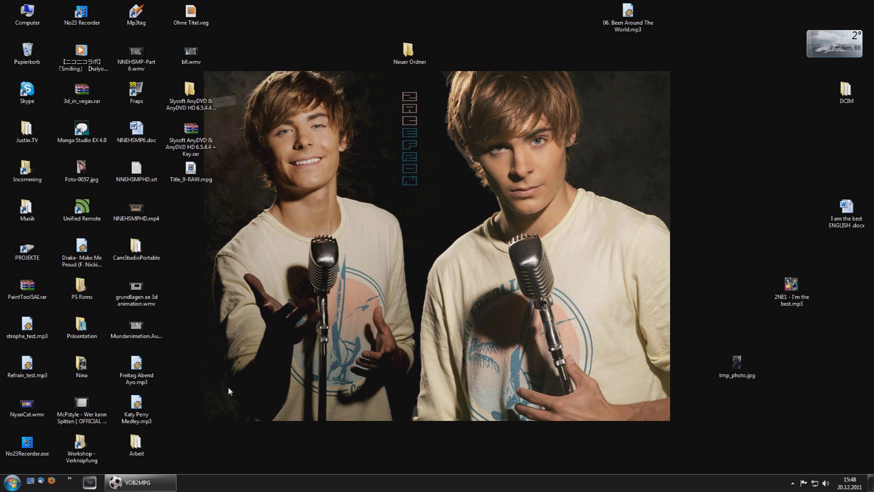
Step: Launch VOB2MPG and dismiss its notice about the PRO version
left_click(11, 482)
left_click(459, 312)
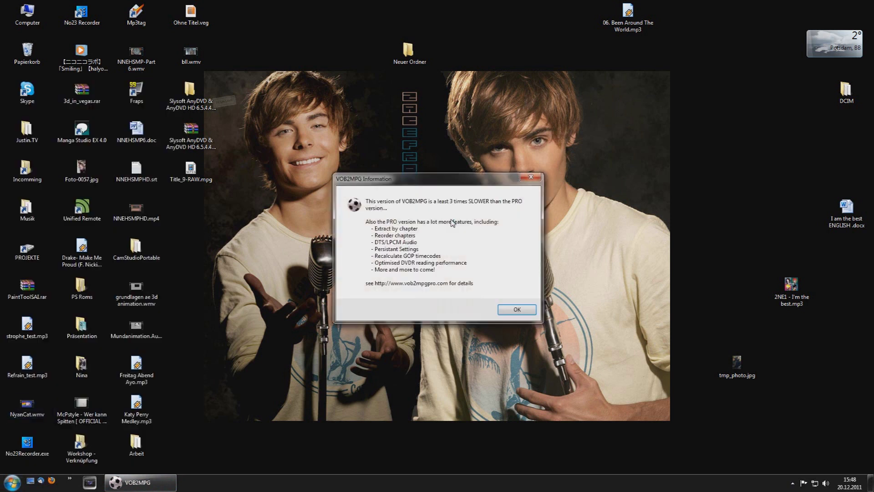
left_click(503, 308)
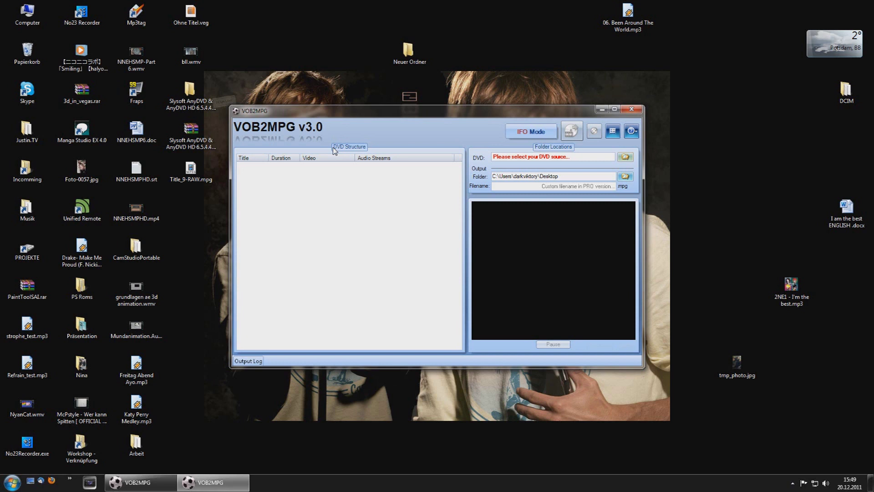
Step: Load VIDEO_TS.IFO from the VIDEO_TS folder on DVD drive E: as the source and choose title 9's default English AC3 6-channel audio
left_click(624, 156)
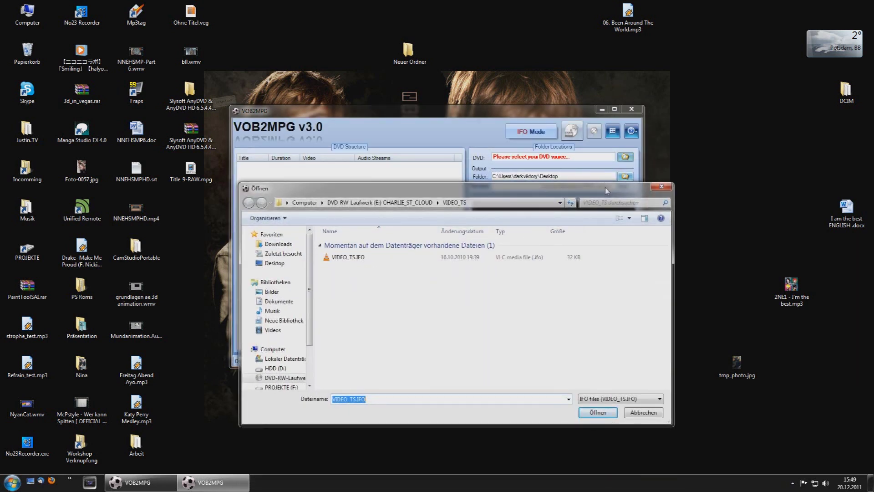
left_click_drag(607, 190, 607, 145)
left_click(306, 155)
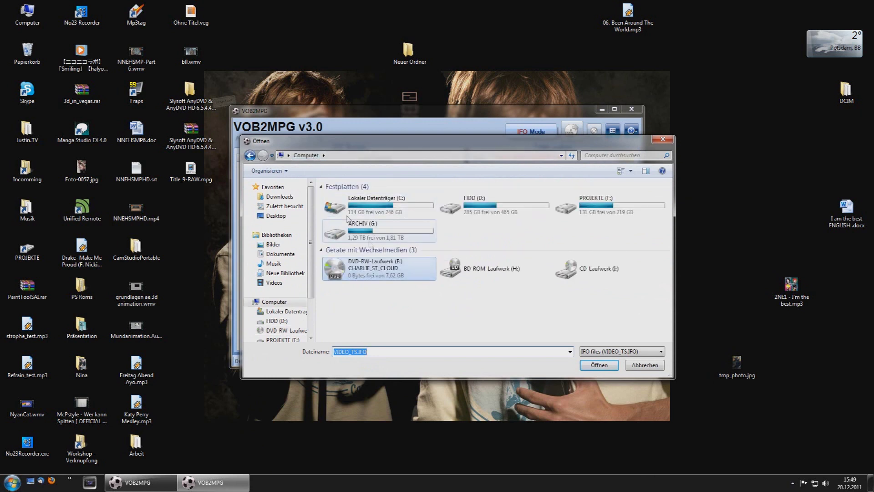
double_click(375, 273)
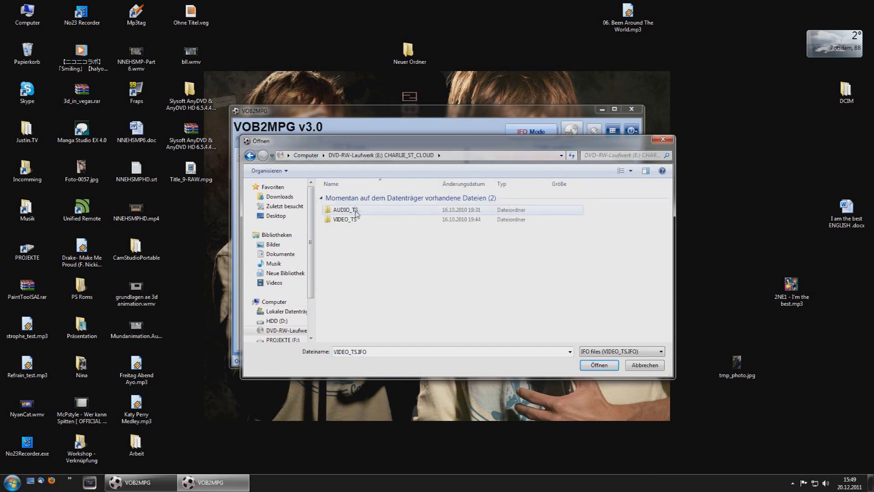
double_click(353, 222)
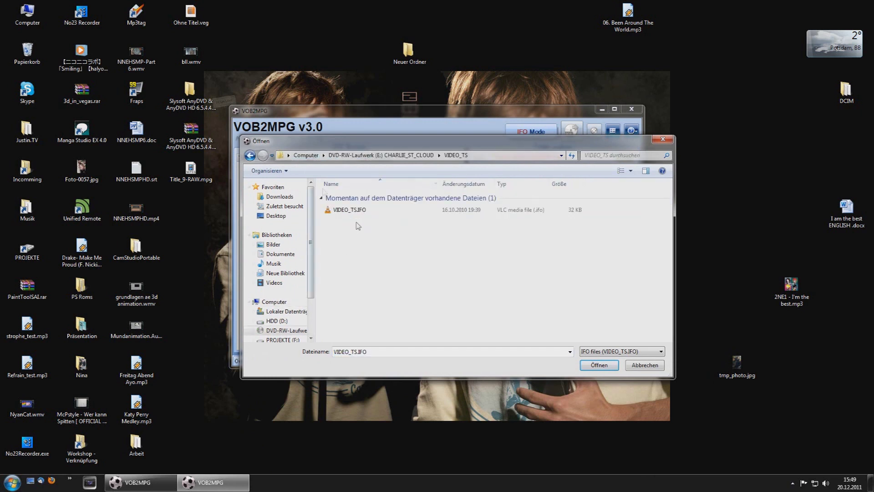
double_click(350, 210)
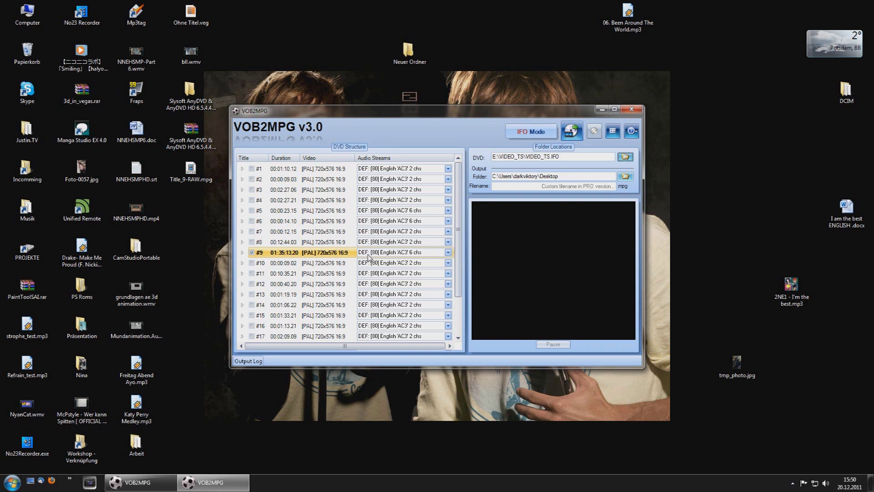
left_click(398, 253)
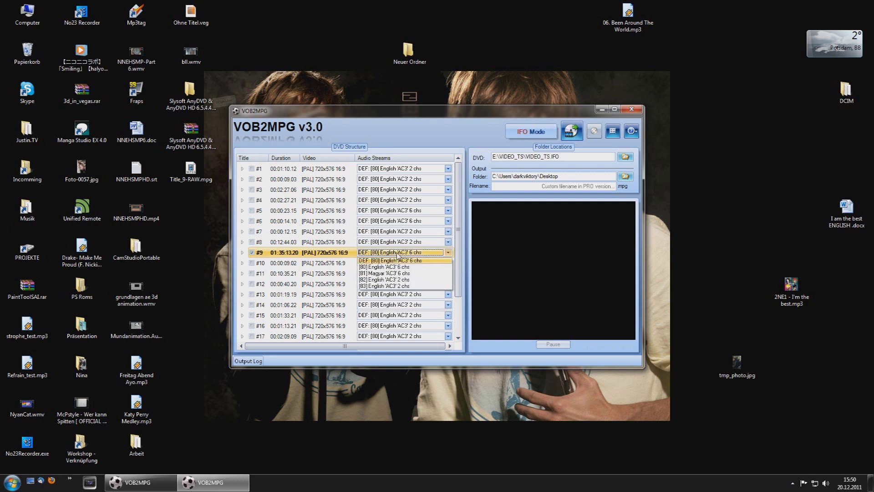
left_click(420, 263)
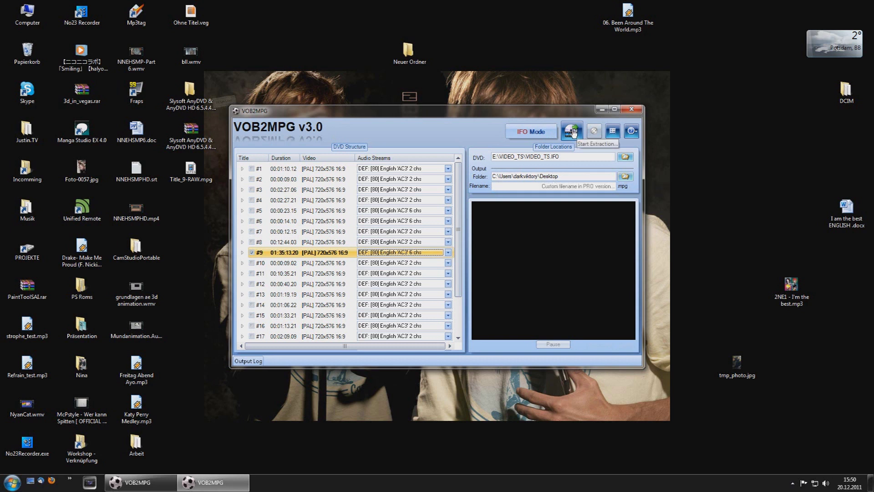
Step: Close this VOB2MPG window and bring up the other running one to check the extraction progress of title 9
left_click(633, 111)
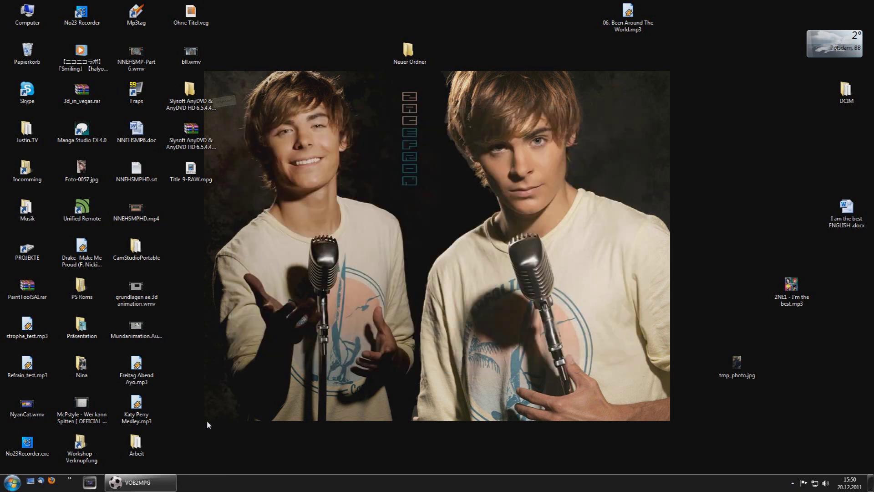
left_click(139, 482)
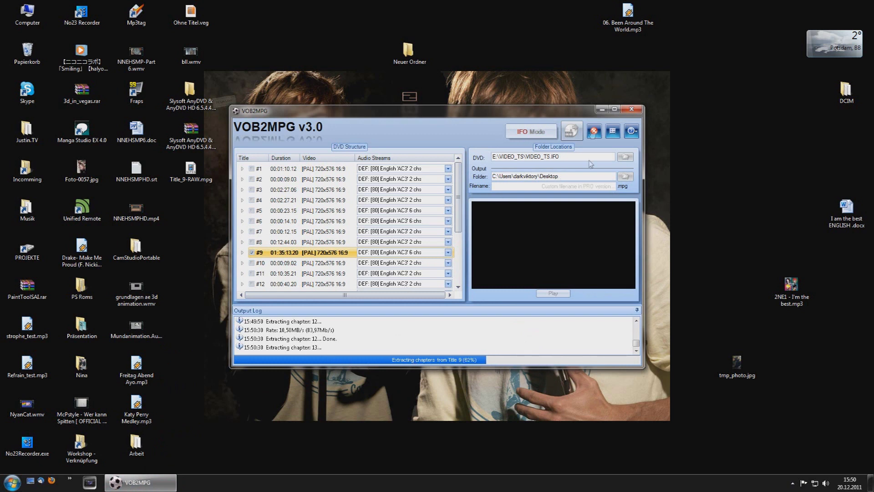
left_click(602, 111)
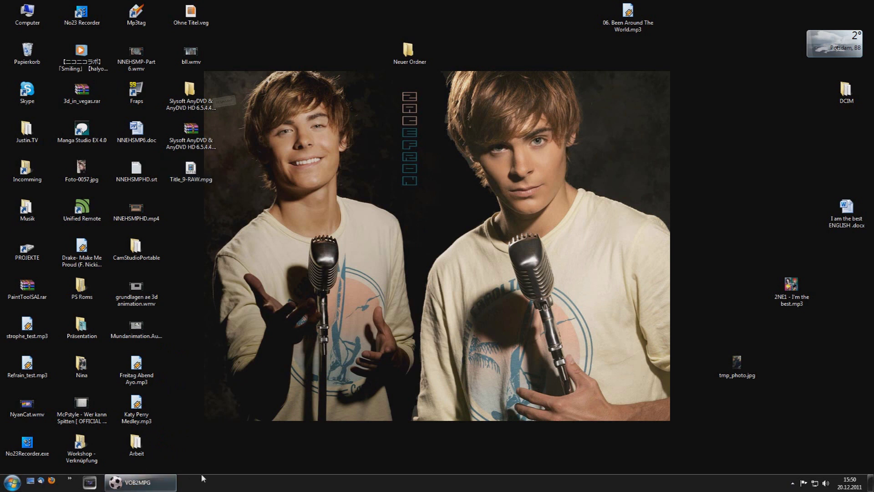
left_click(136, 483)
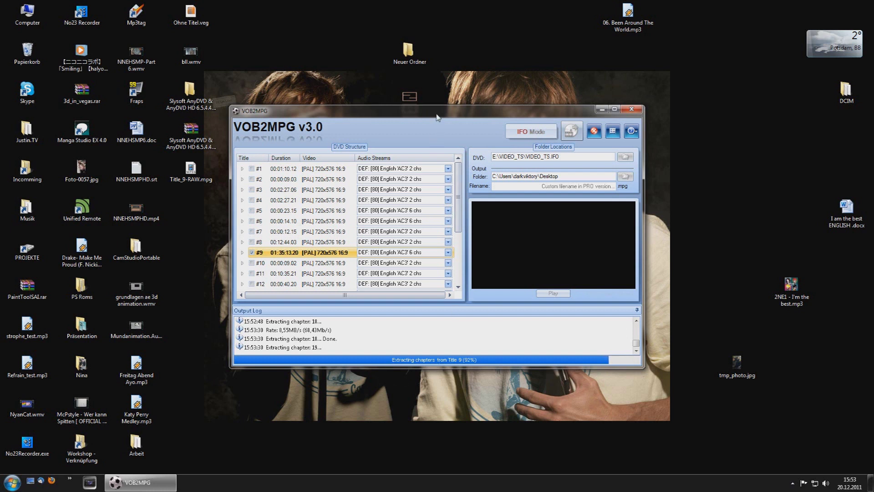
left_click_drag(436, 117, 439, 120)
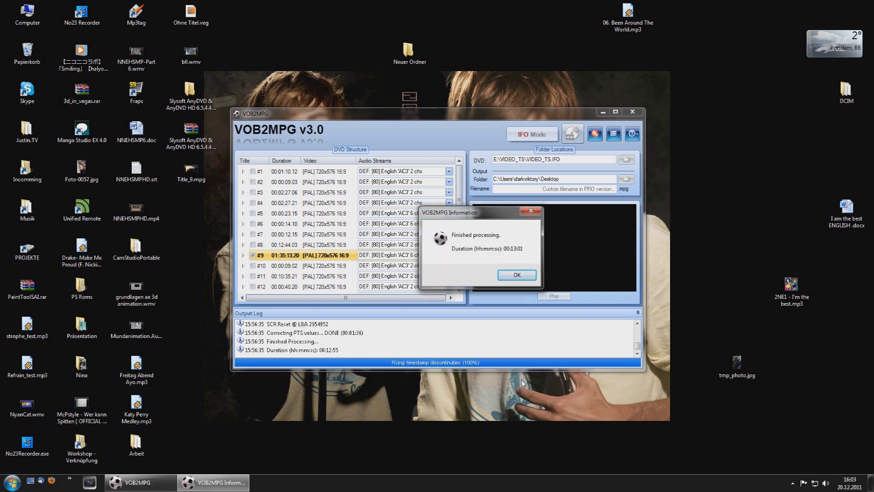
Step: Acknowledge the finished extraction and the PRO version notice, and close VOB2MPG
left_click(516, 276)
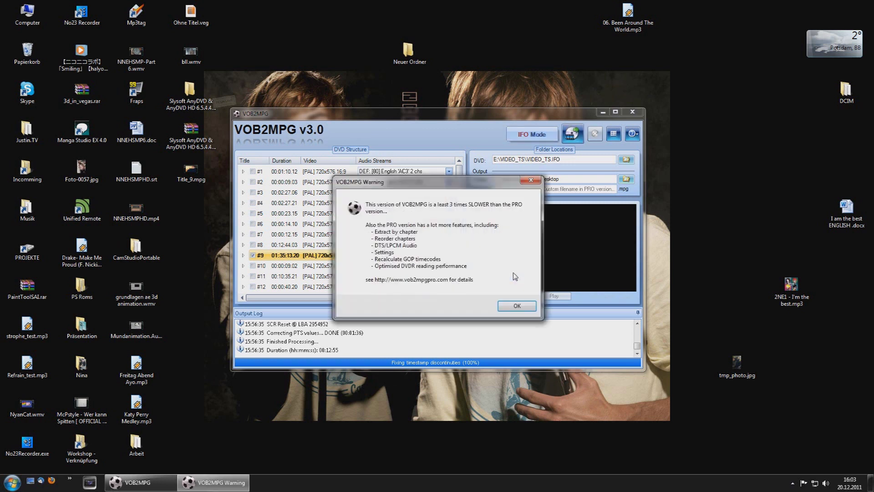
left_click(524, 312)
left_click(636, 113)
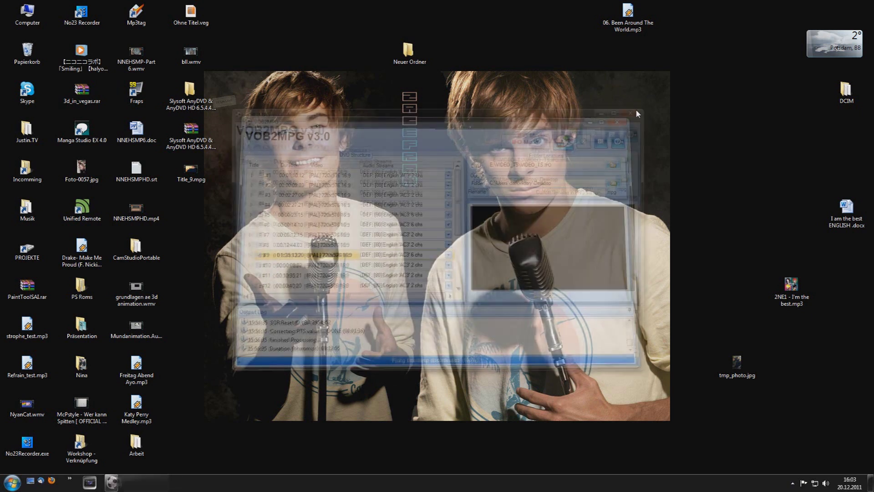
Step: Play Title_9.mpg from the desktop, sample two different points of the film, and close the player
double_click(191, 170)
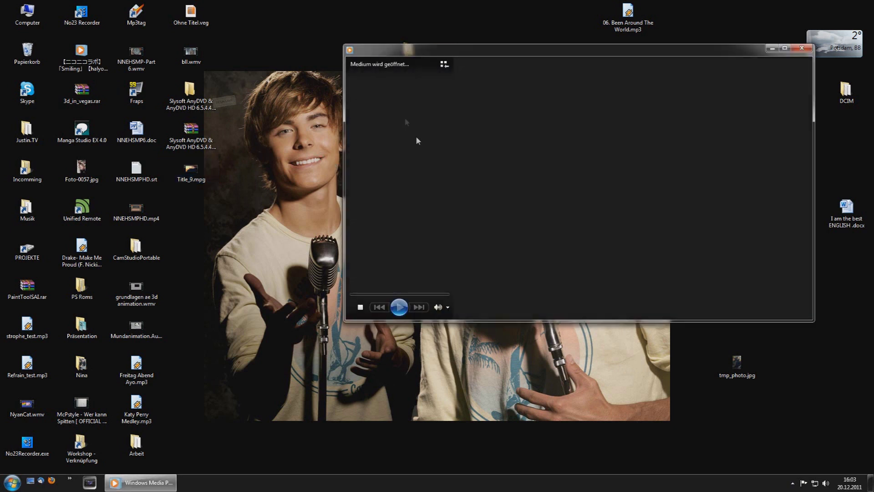
left_click(386, 295)
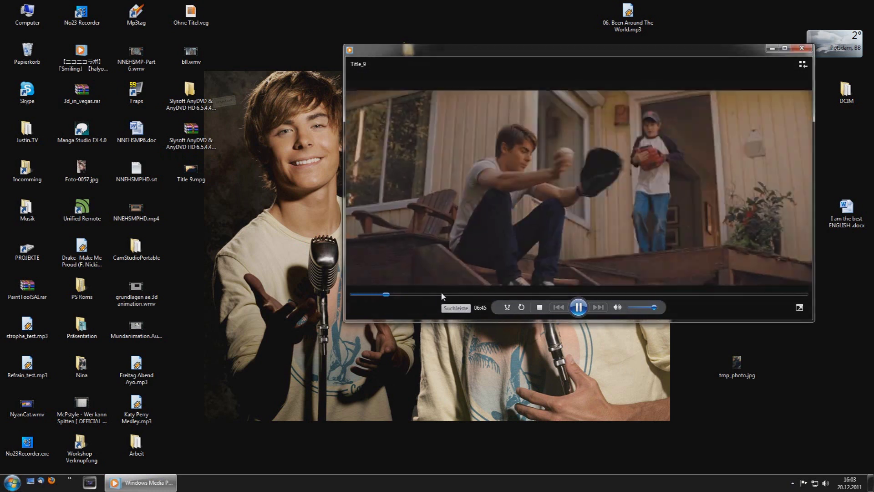
left_click(540, 295)
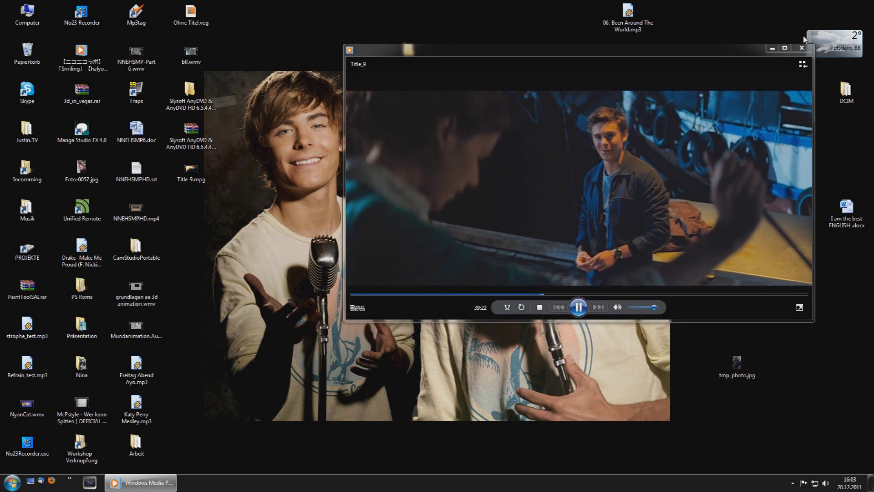
left_click(803, 50)
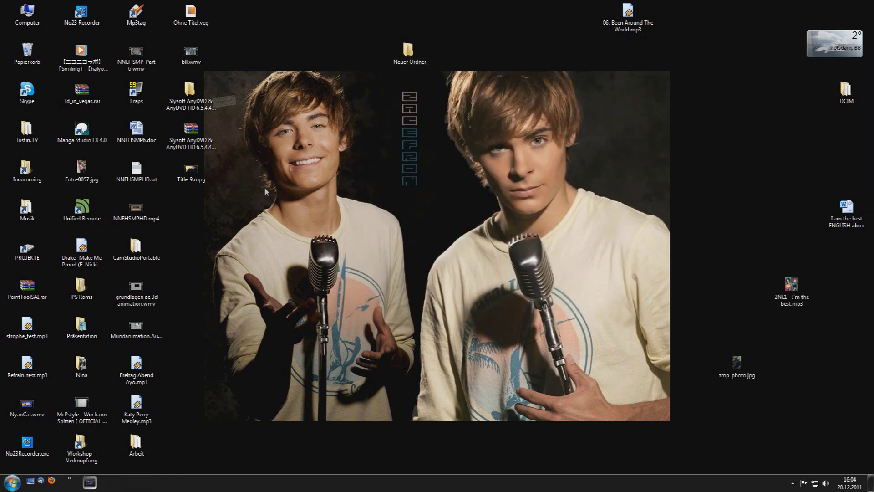
Step: Rename the extracted Title_9.mpg on the desktop as CharlieSTCloud.mpg
left_click(203, 177)
left_click(191, 179)
type("CharlieSTClo")
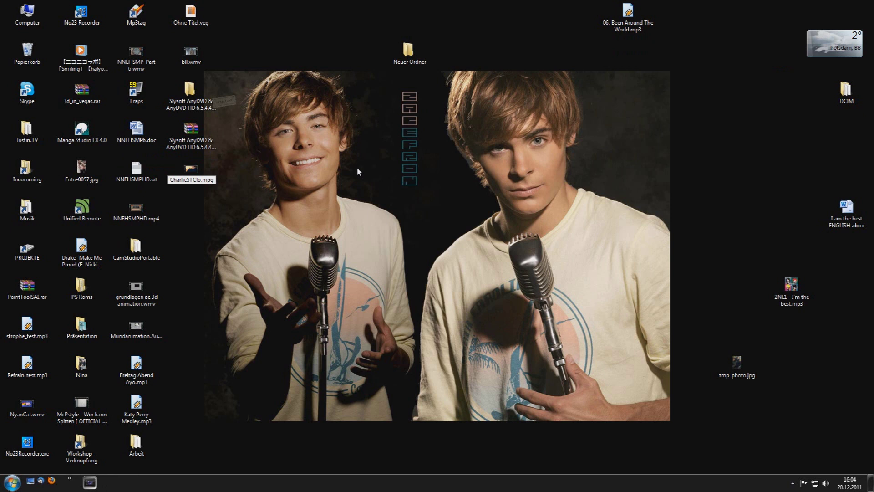
type("ud")
left_click(220, 225)
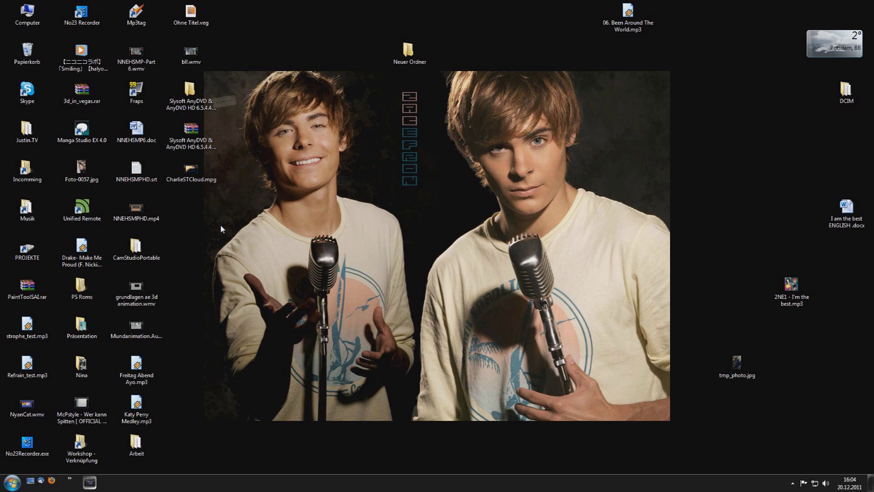
Step: Create a new desktop folder named "Tutorial Charlie ST Fandub-Ready"
right_click(196, 199)
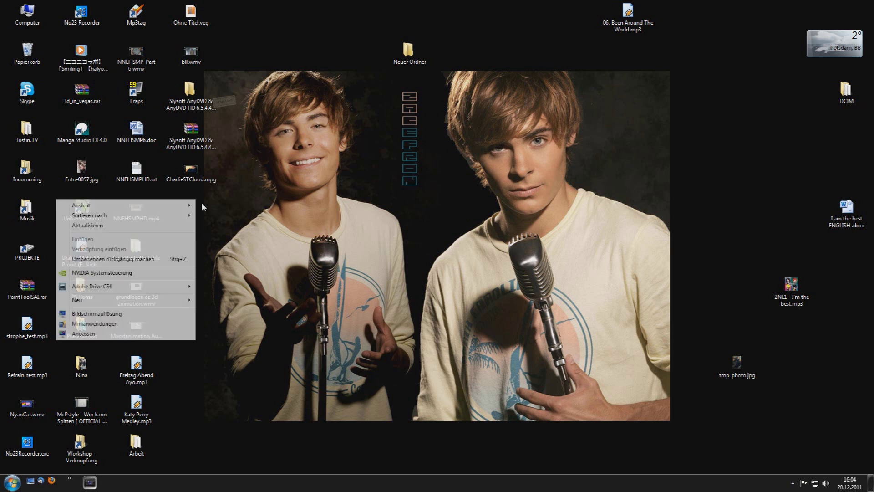
mouse_move(139, 301)
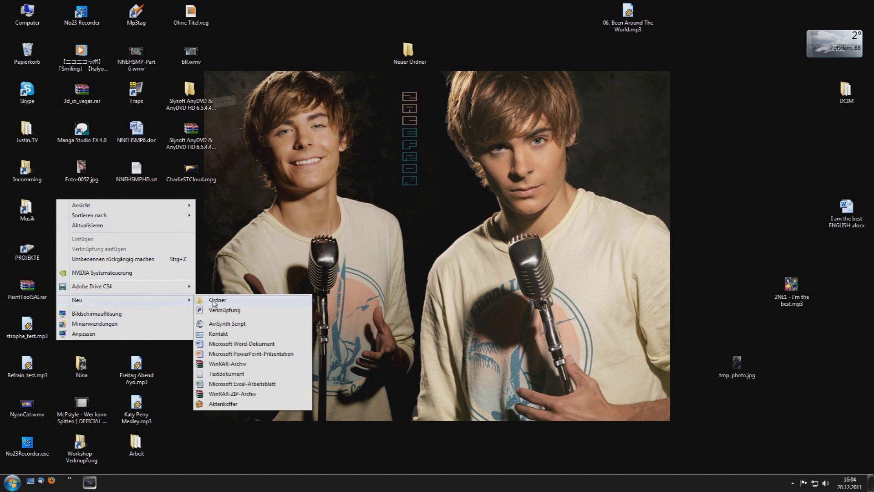
left_click(214, 300)
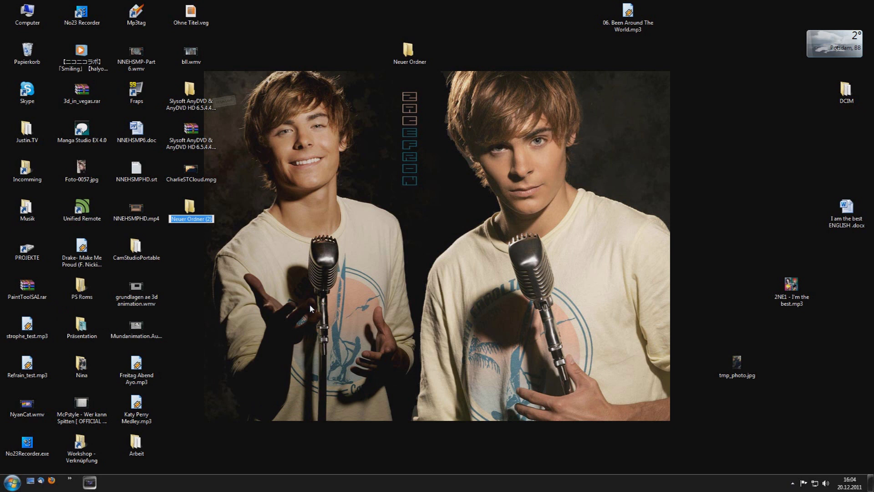
type("Tutporial")
key("BackSpace")
key("BackSpace")
key("BackSpace")
key("BackSpace")
key("BackSpace")
key("BackSpace")
key("BackSpace")
type("torial Charlie ST Fandub-Ready")
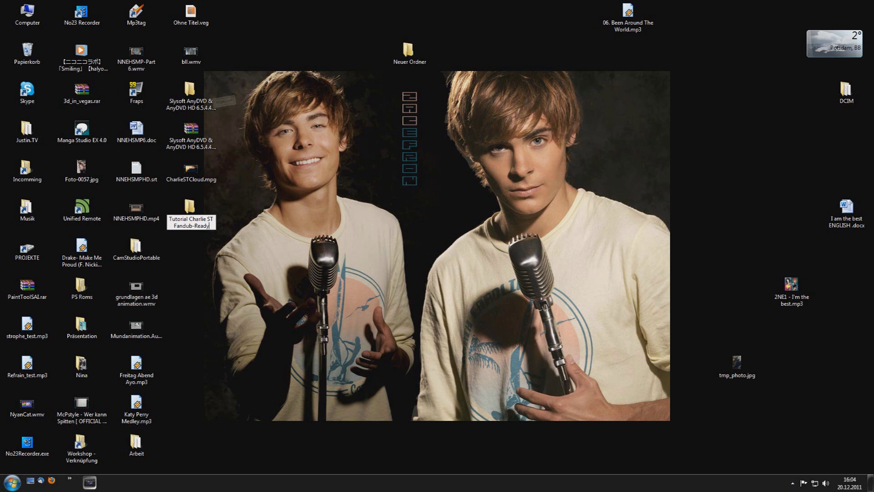
left_click(337, 250)
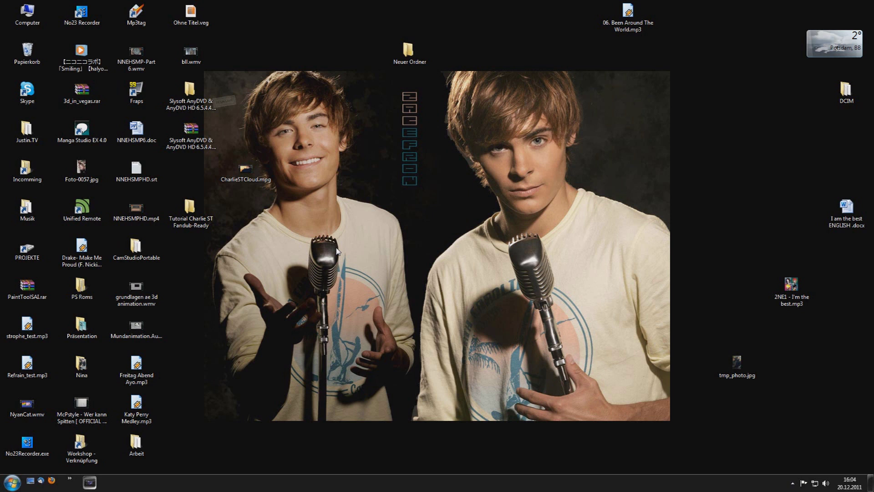
Step: Move CharlieSTCloud.mpg into the Tutorial Charlie ST Fandub-Ready folder and open that folder
left_click_drag(246, 171, 191, 212)
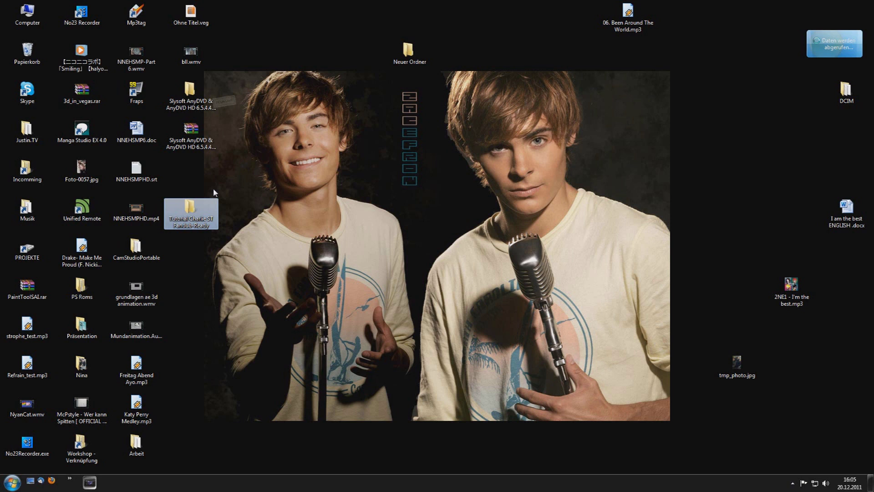
double_click(195, 208)
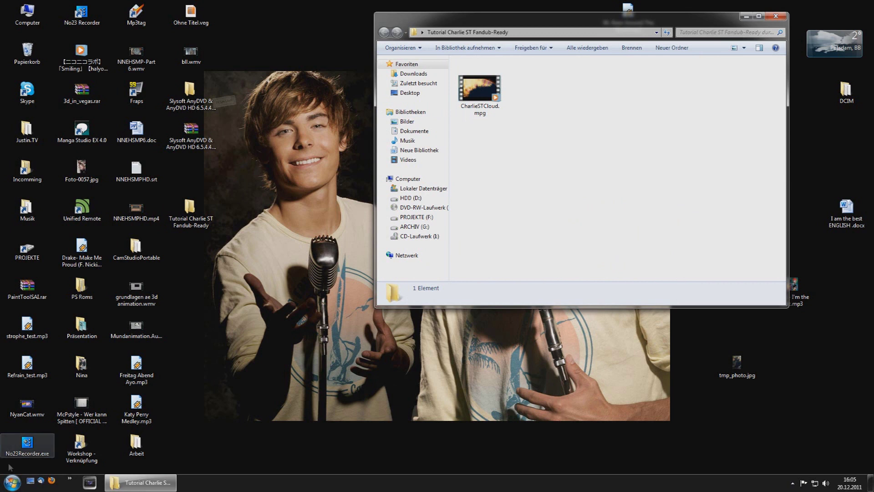
Step: Search the installed programs for "Xmedia" and launch XMedia Recode
left_click(12, 482)
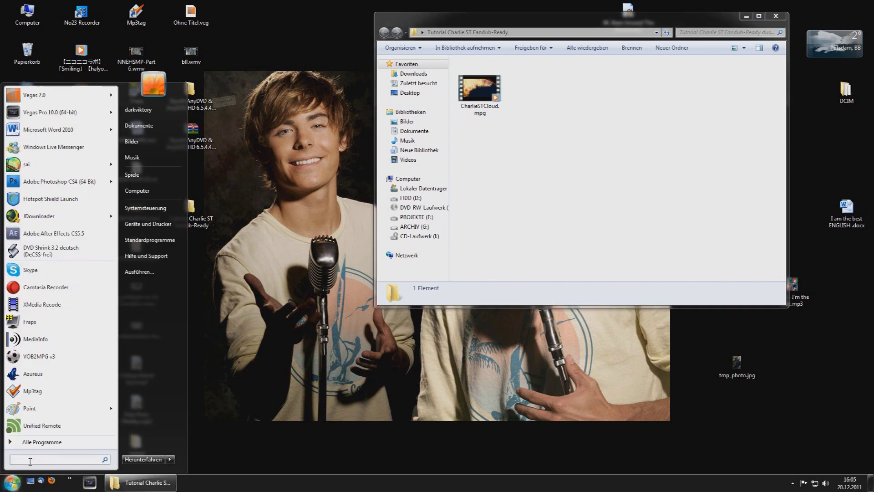
type("Xmedia")
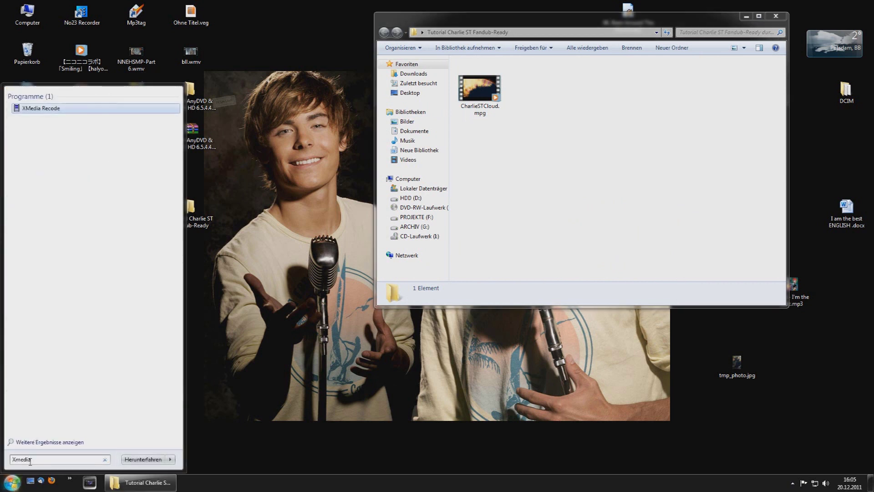
left_click(59, 109)
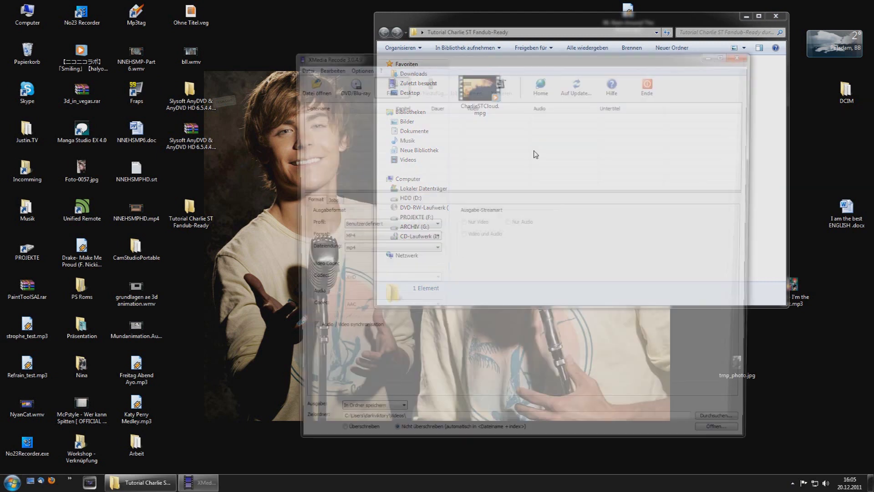
left_click(513, 272)
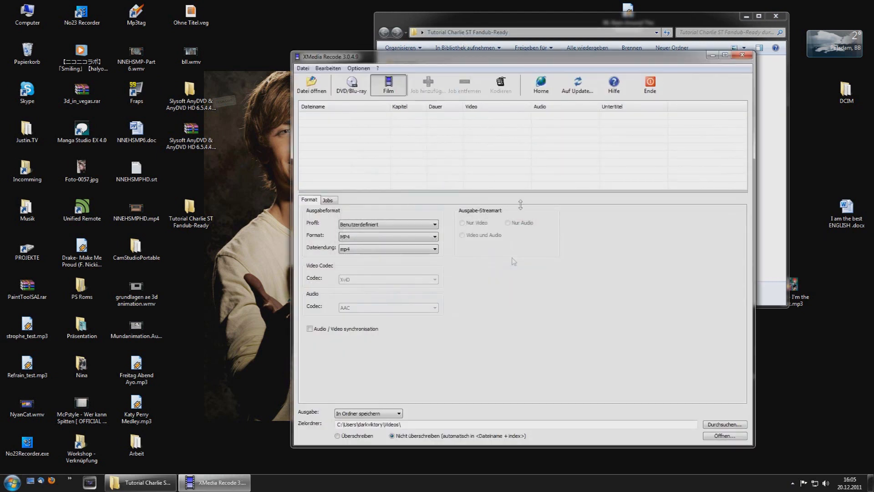
Step: Play CharlieSTCloud.mpg from the fandub folder briefly in Windows Media Player and close the player
left_click_drag(496, 56, 487, 147)
left_click(479, 104)
double_click(479, 104)
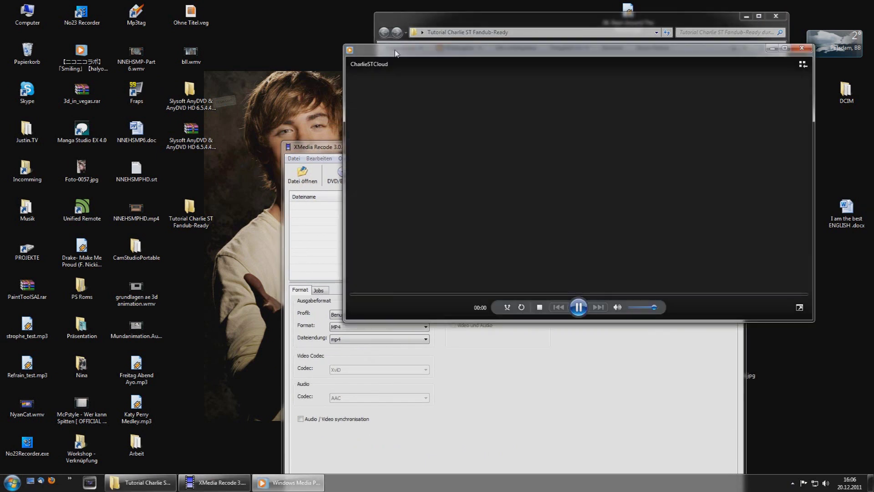
left_click_drag(395, 53, 284, 47)
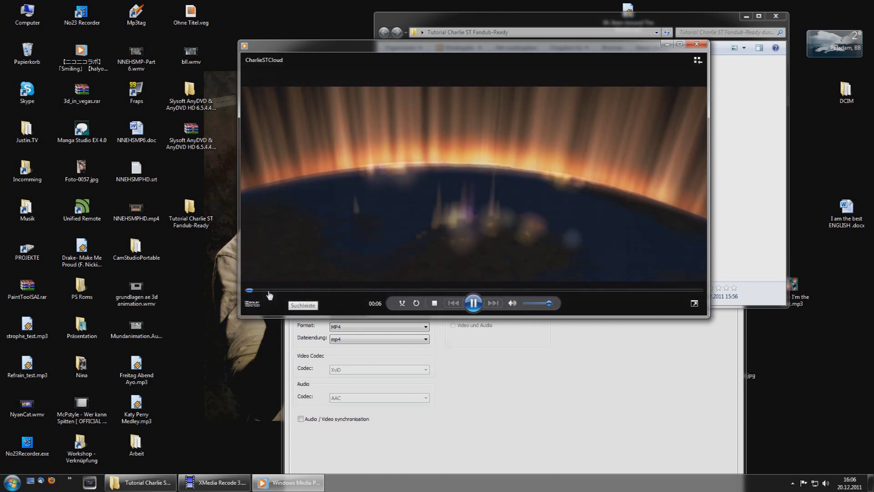
key("alt+F4")
Step: Load CharlieSTCloud.mpg into XMedia Recode and set its output format to WAV
left_click_drag(478, 91, 326, 218)
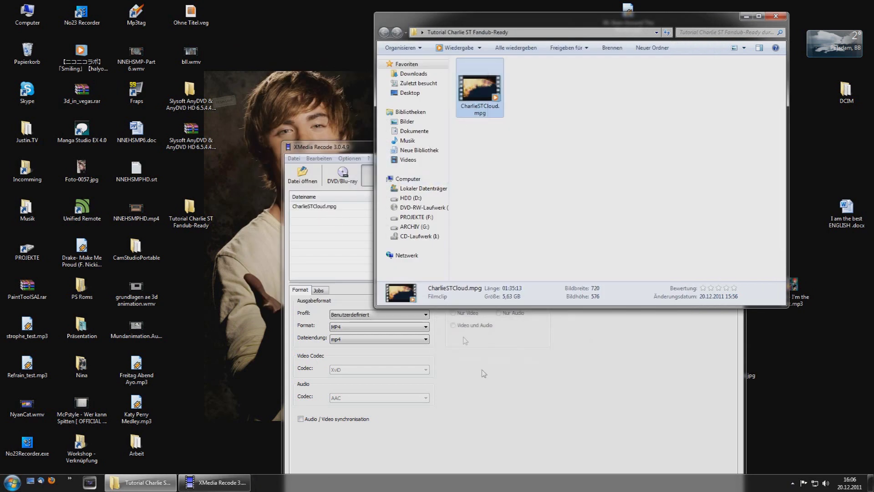
left_click(325, 207)
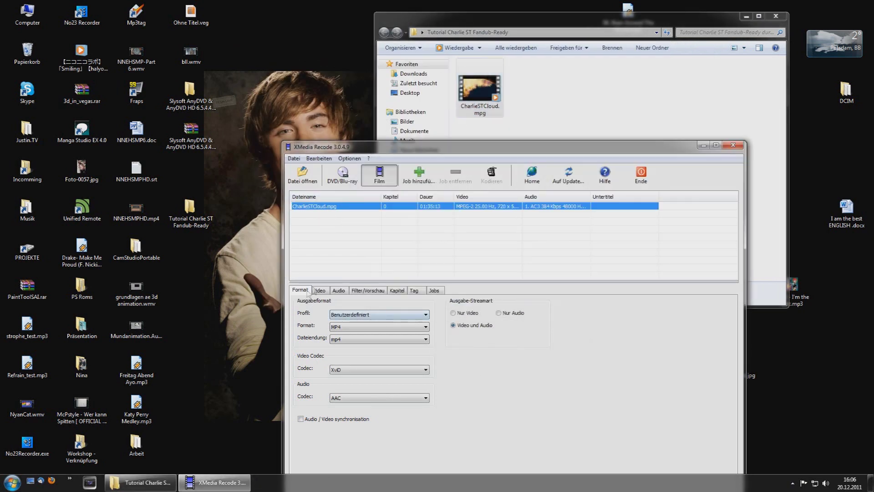
left_click(350, 328)
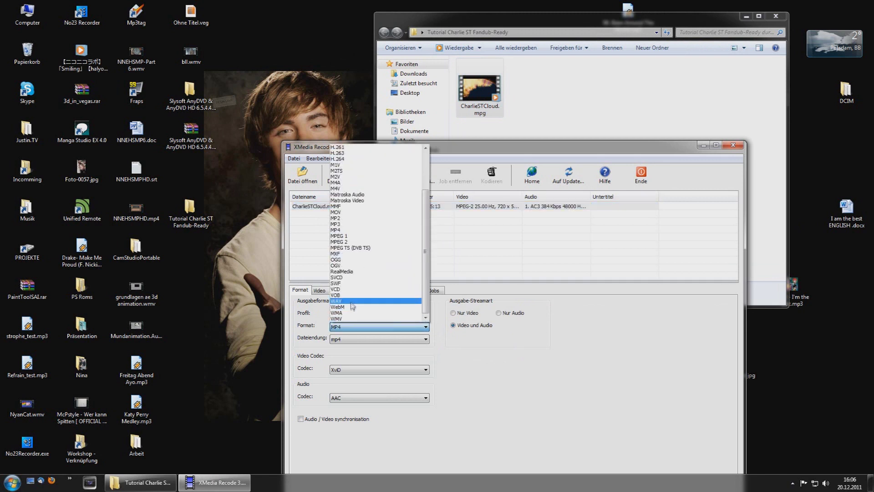
left_click(351, 301)
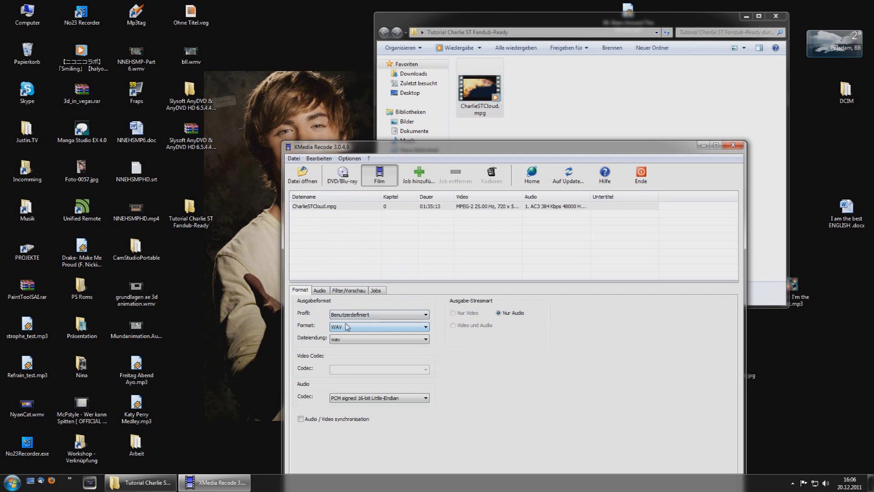
Step: Set the file extension to wav and the audio codec to PCM signed 16-bit Little-Endian
left_click(346, 340)
left_click(346, 346)
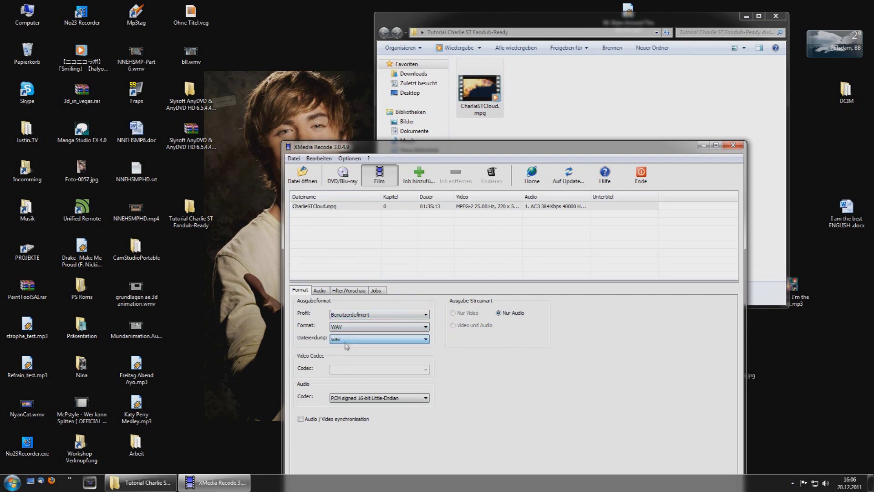
left_click(358, 399)
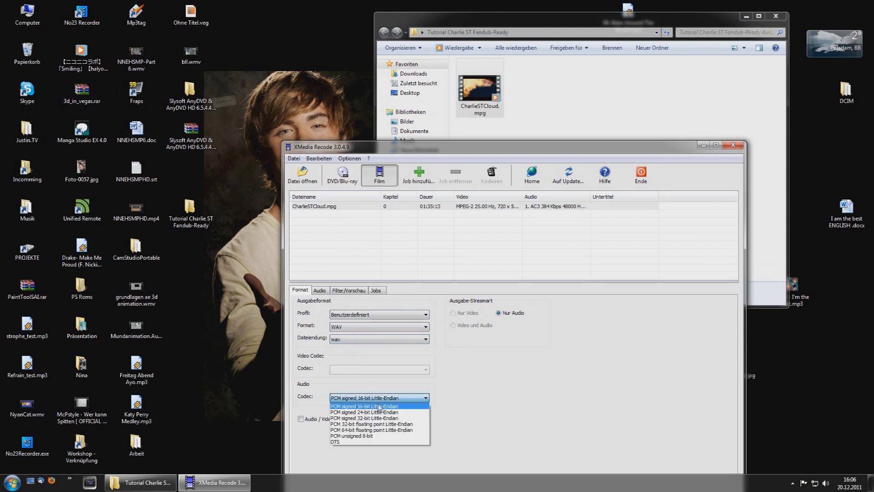
left_click(381, 406)
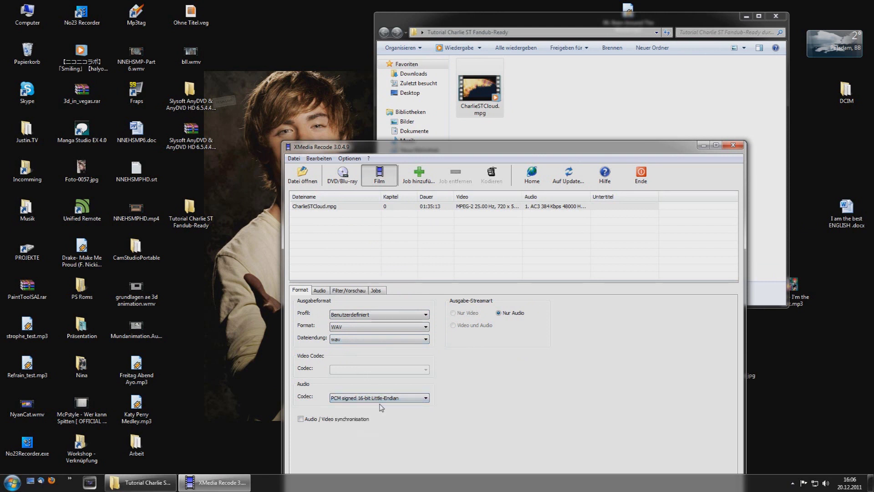
Step: Set the first audio stream's channels to 5.1 and look at the channel order and volume correction settings
left_click(324, 295)
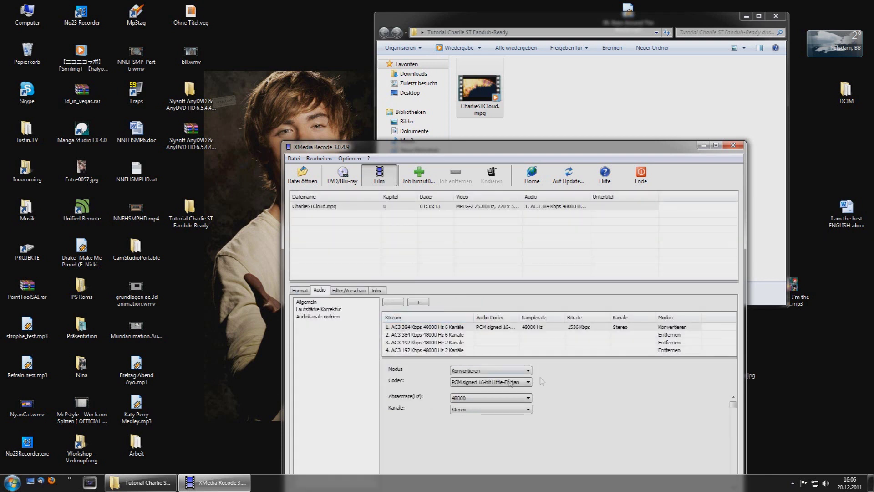
left_click(472, 412)
left_click(465, 431)
left_click(325, 316)
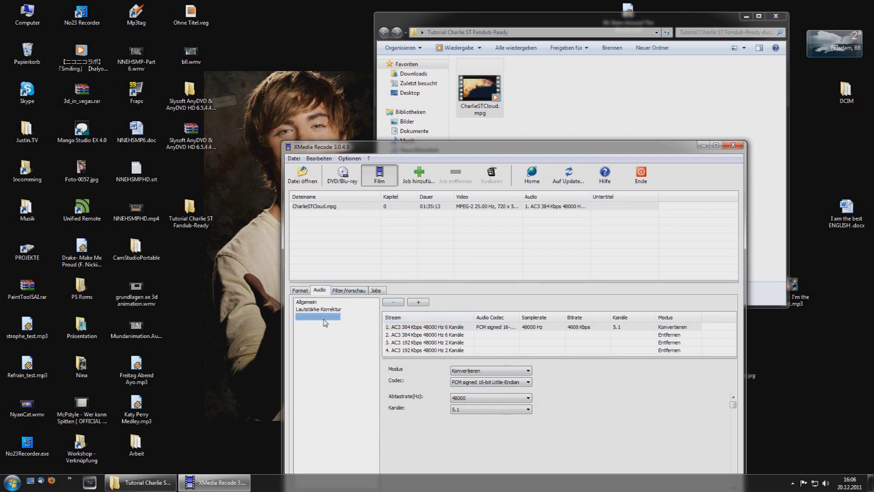
left_click(326, 310)
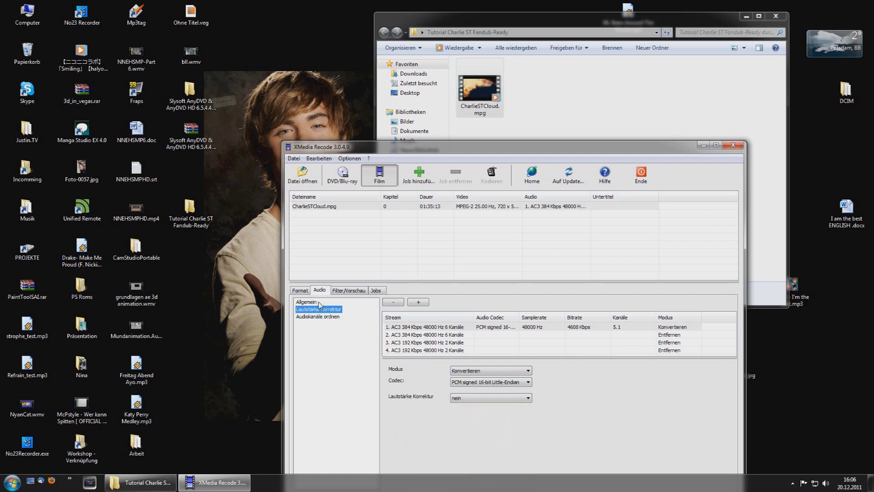
Step: Review the start and end points in the preview, add the WAV conversion as a job and start encoding
left_click(348, 291)
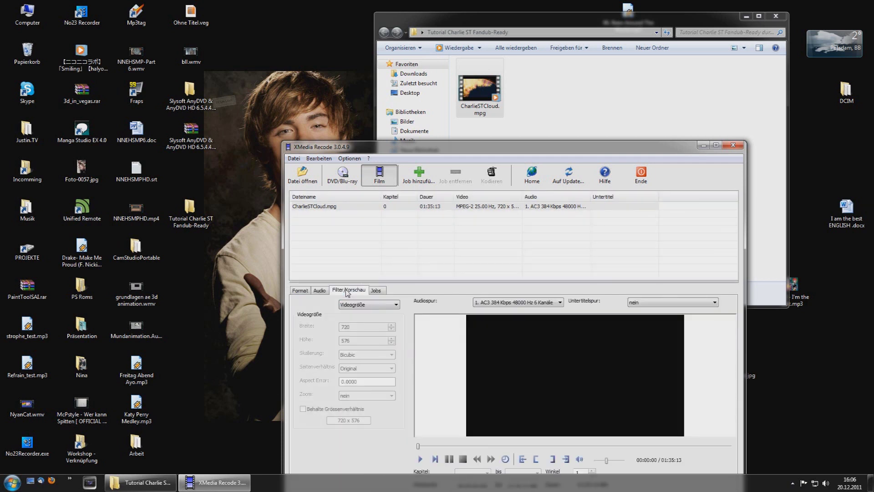
left_click_drag(497, 148, 420, 69)
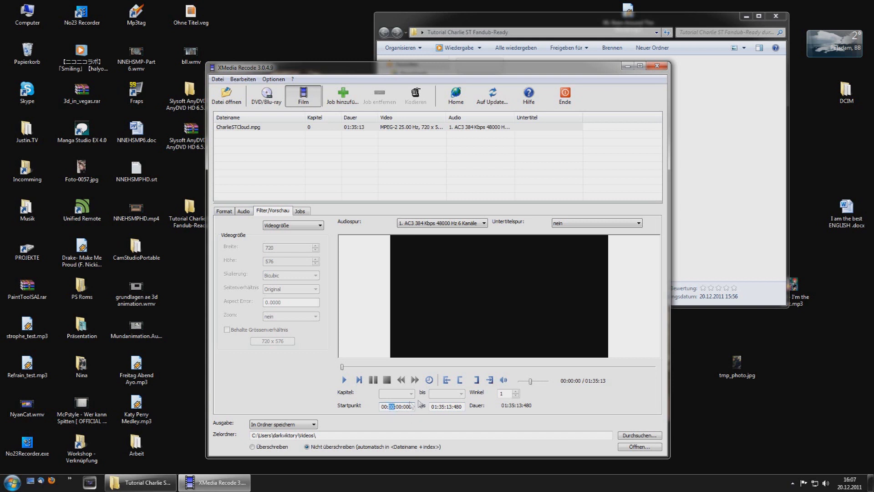
left_click(448, 407)
left_click(344, 97)
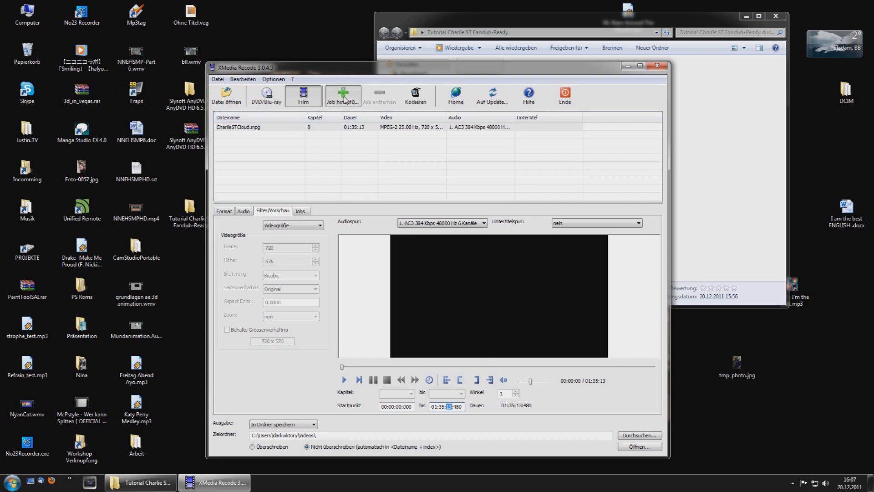
left_click(413, 97)
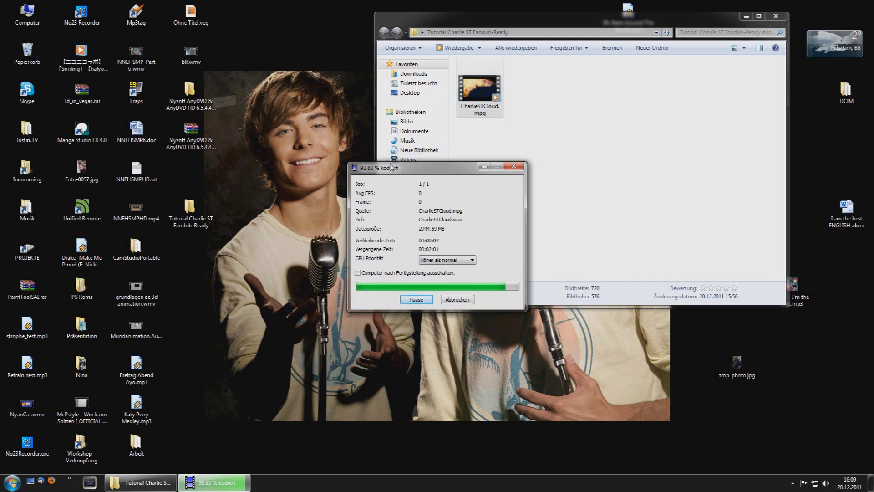
Step: Open the desktop video bll.wmv in VLC media player, acknowledge the finished encoding and pause playback
double_click(199, 55)
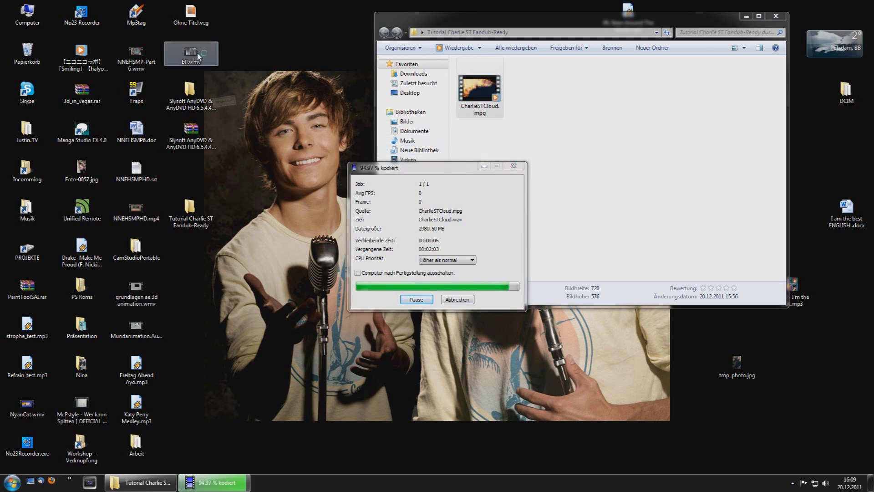
right_click(195, 54)
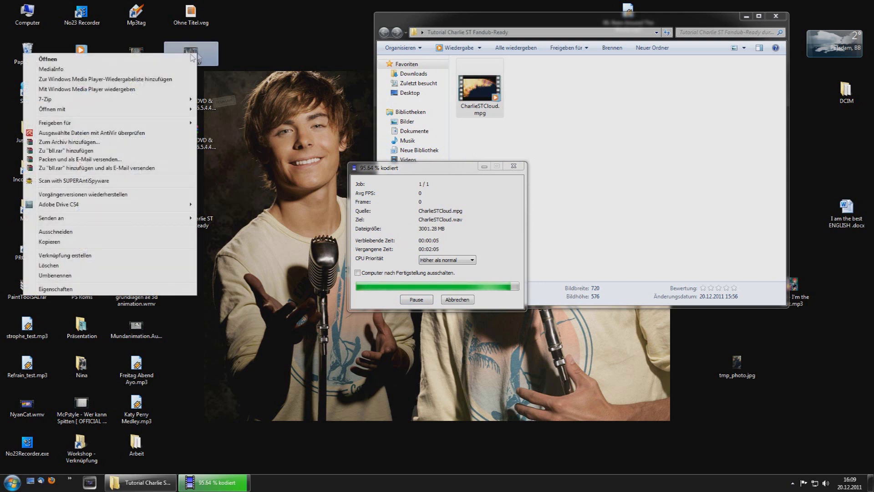
mouse_move(129, 110)
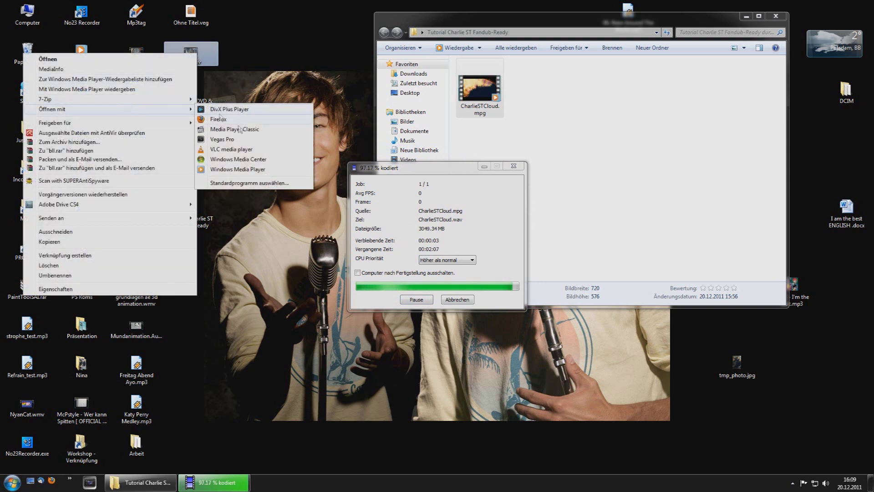
left_click(236, 150)
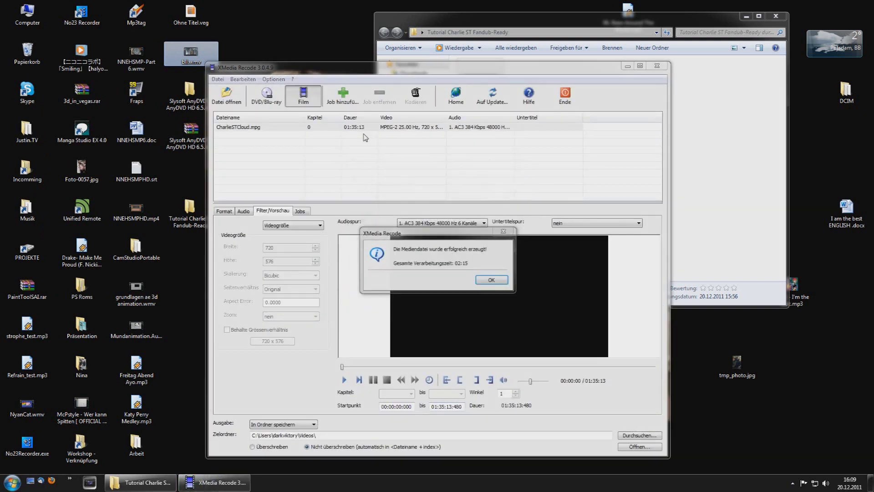
left_click(492, 281)
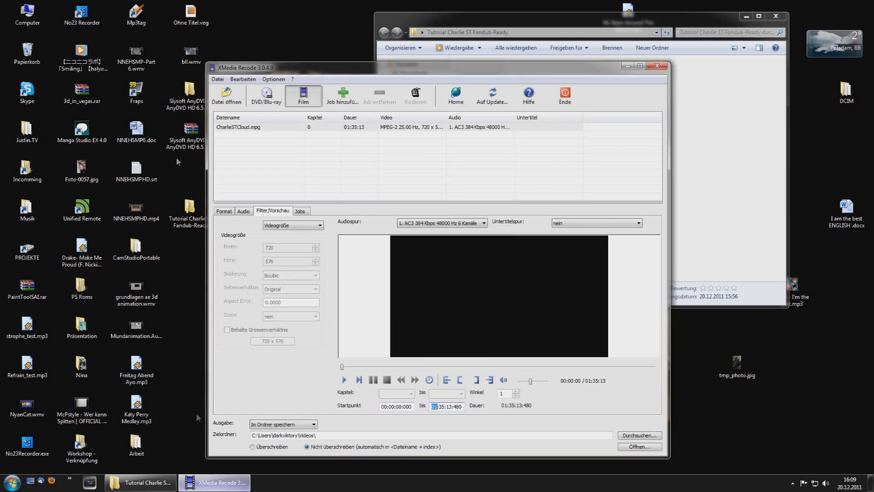
double_click(191, 44)
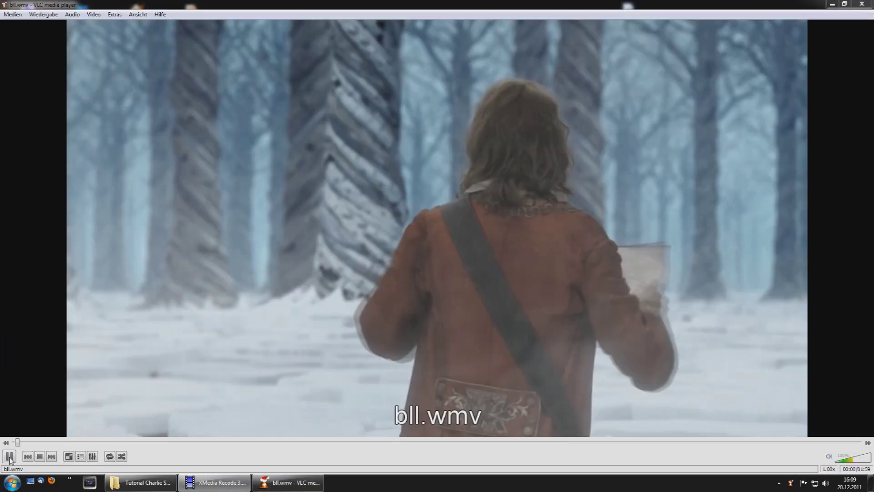
key("space")
Step: Inspect the audio channel entry in the codec details of bll.wmv and close the media information
left_click(115, 15)
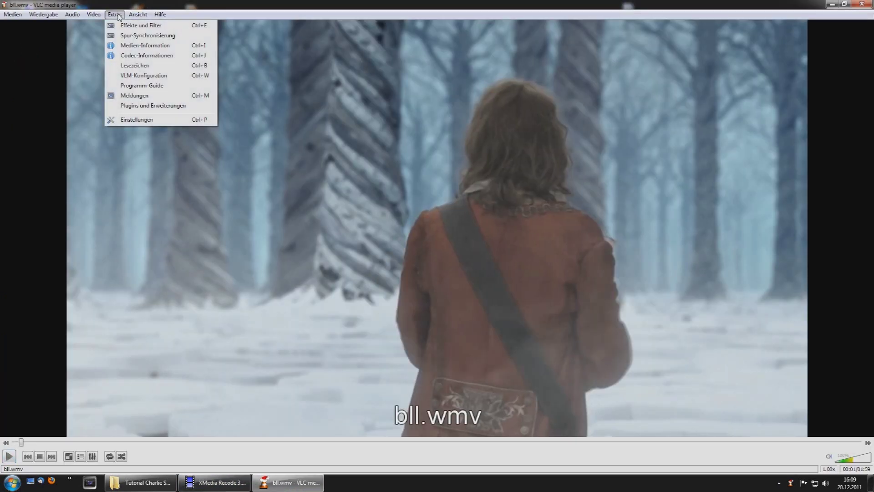
left_click(128, 58)
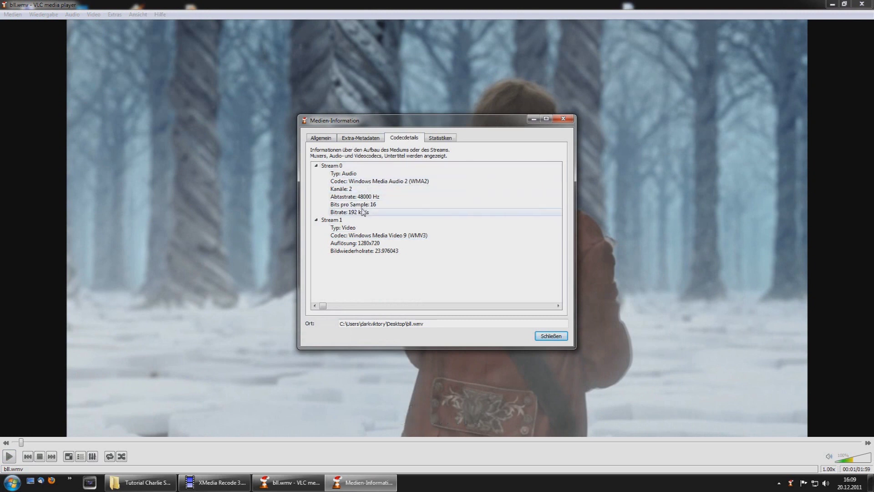
left_click(354, 191)
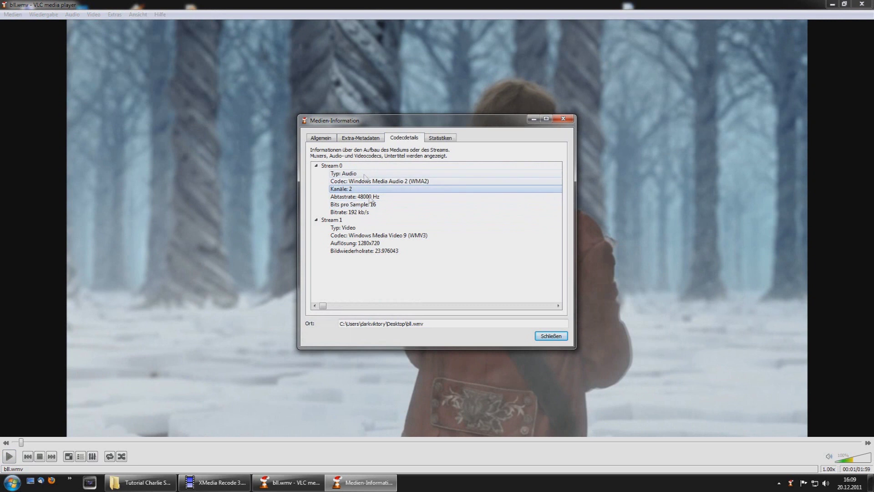
left_click(564, 120)
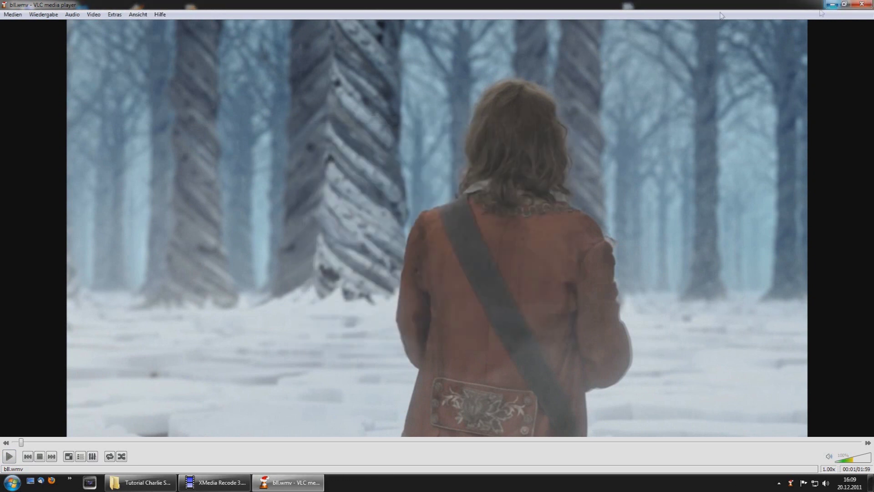
Step: Reduce the VLC window from full size and load CharlieSTCloud.mpg into it from the fandub folder
left_click(843, 4)
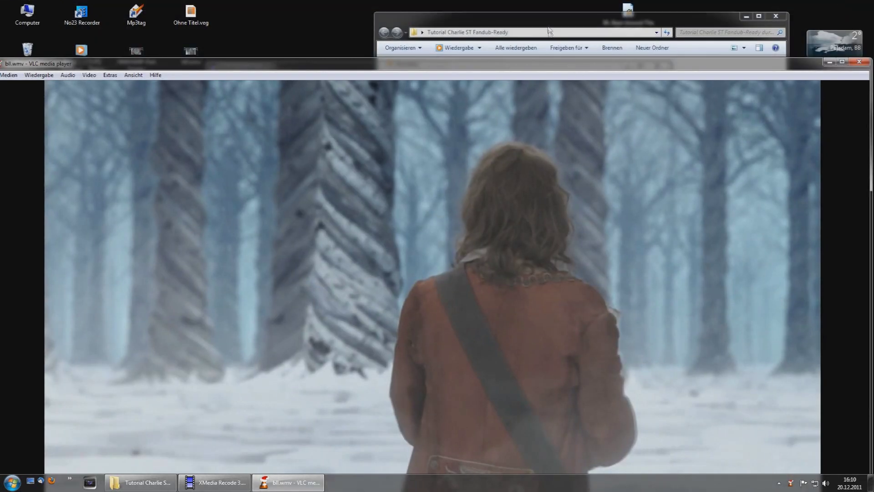
left_click(476, 77)
left_click_drag(483, 93, 252, 155)
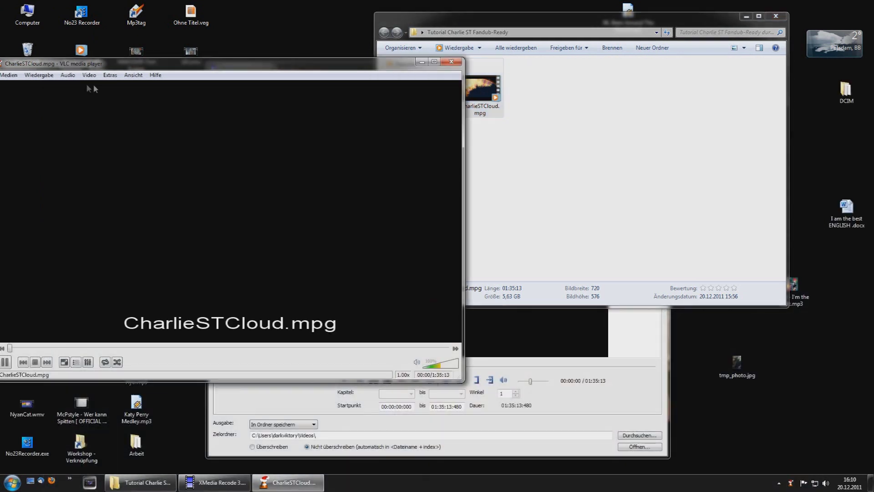
Step: Examine the codec details of all streams in CharlieSTCloud.mpg and close VLC media player
left_click(111, 75)
left_click(138, 115)
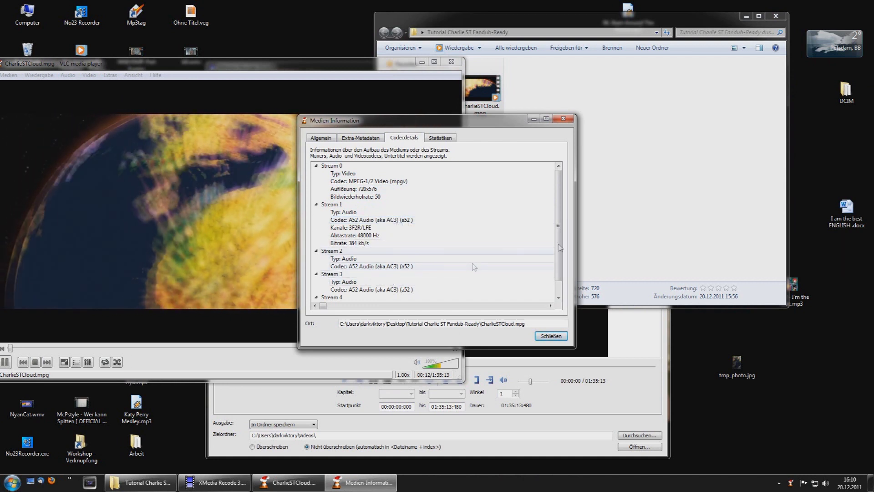
left_click_drag(559, 235, 561, 248)
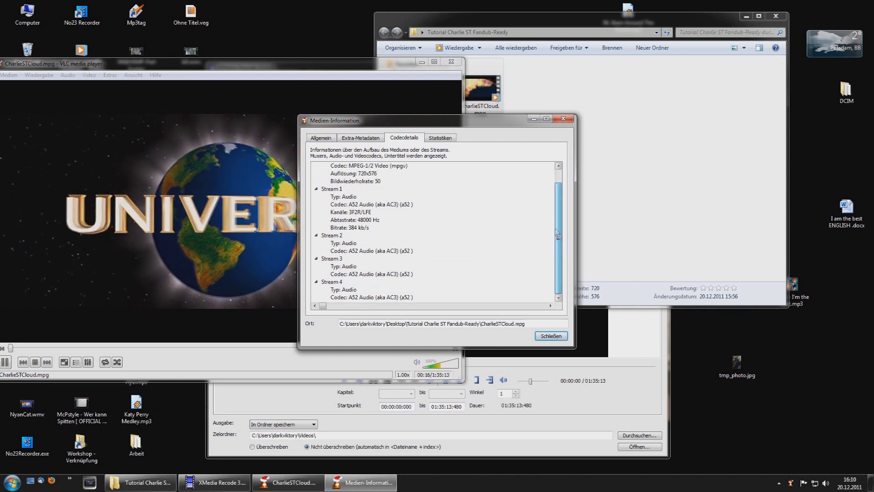
left_click_drag(561, 250, 559, 230)
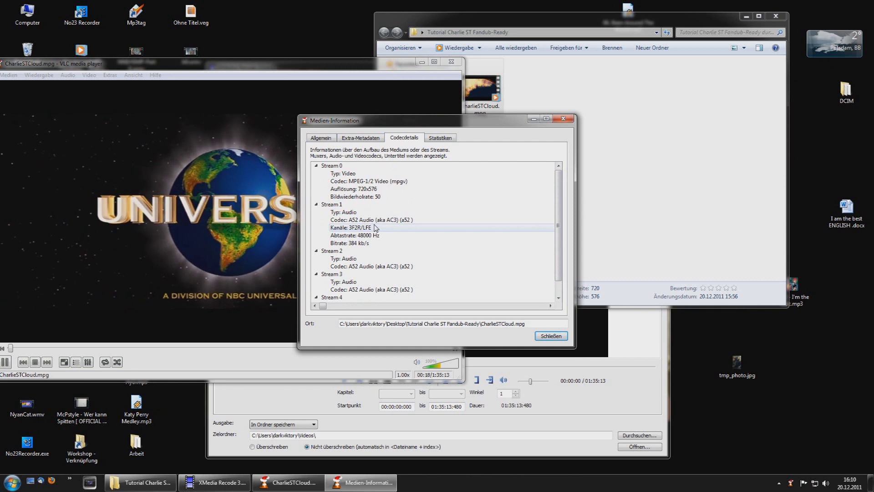
left_click(563, 118)
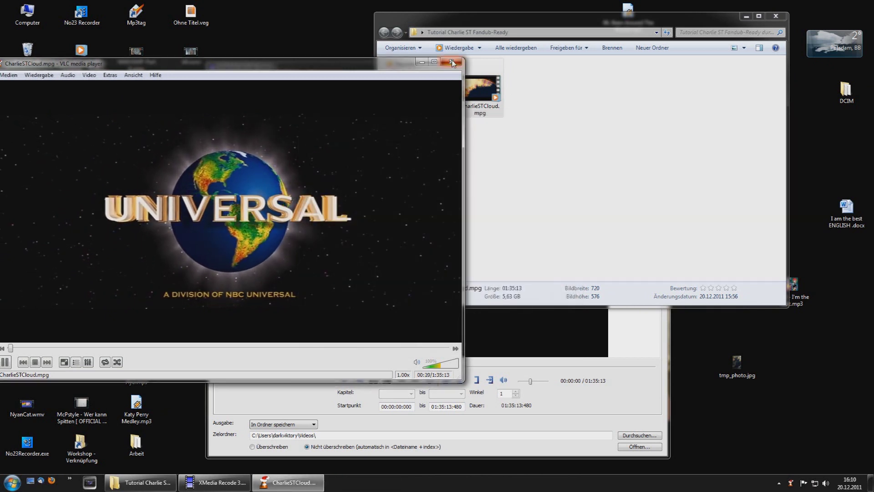
left_click(451, 62)
Step: Examine the stream details of CharlieSTCloud.mpg from the fandub folder in MediaInfo and close the report
left_click(478, 162)
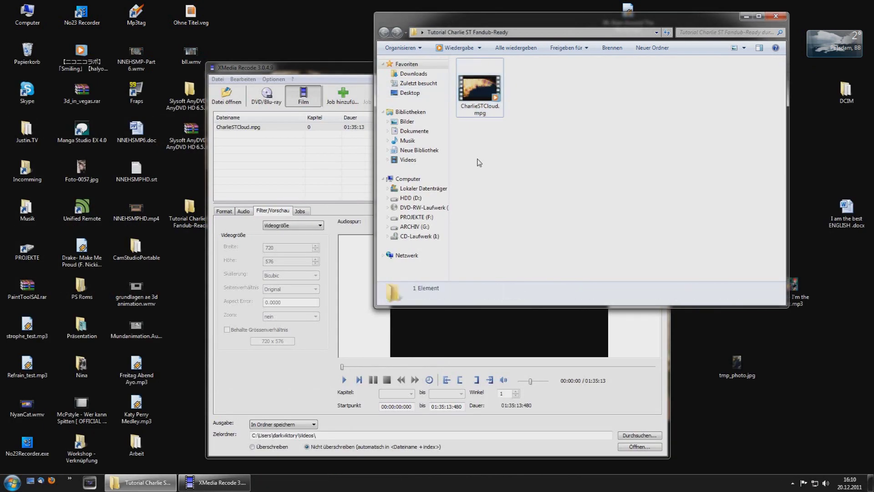
right_click(490, 93)
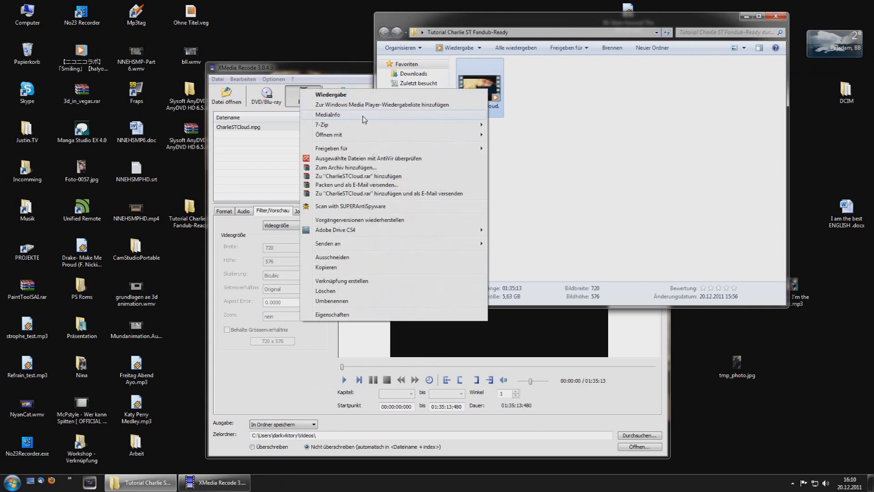
left_click(536, 114)
right_click(491, 78)
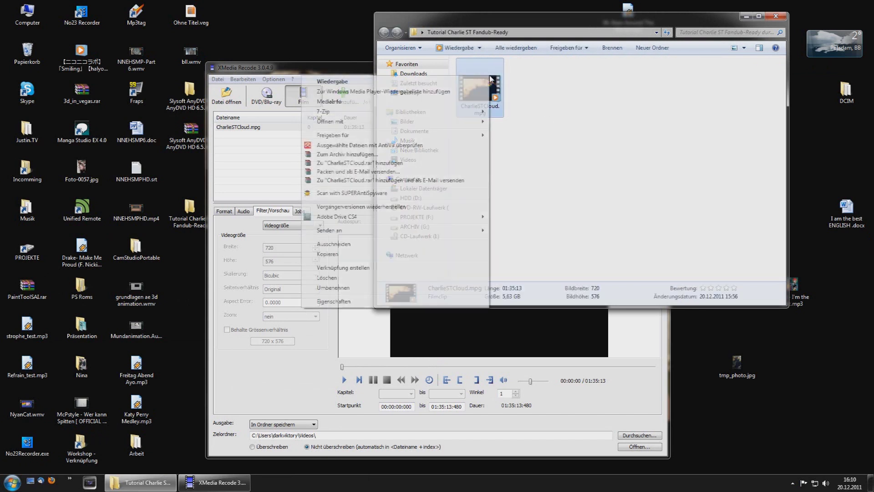
left_click(366, 101)
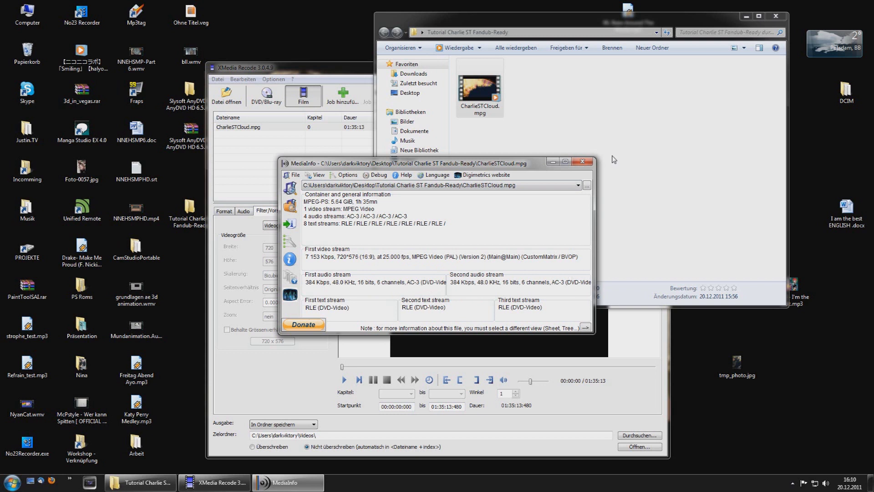
left_click(583, 162)
Step: Examine the stream details of the desktop video bll.wmv in MediaInfo and close the report
right_click(199, 47)
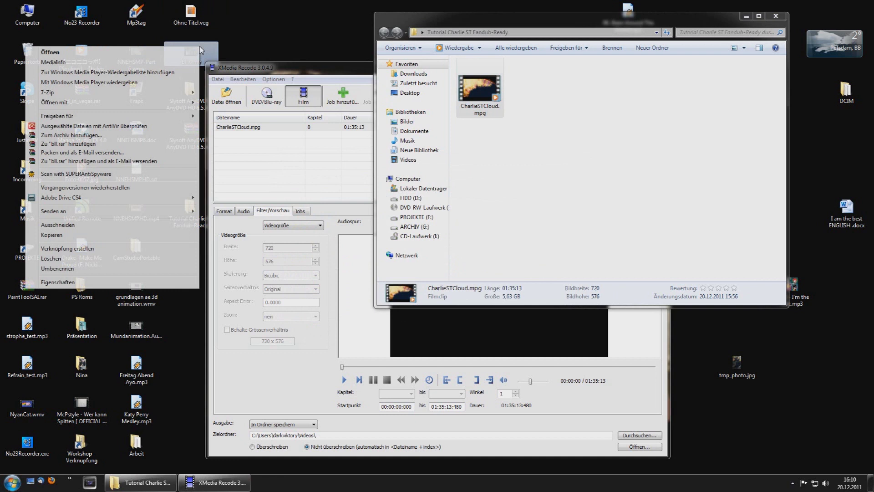
left_click(153, 62)
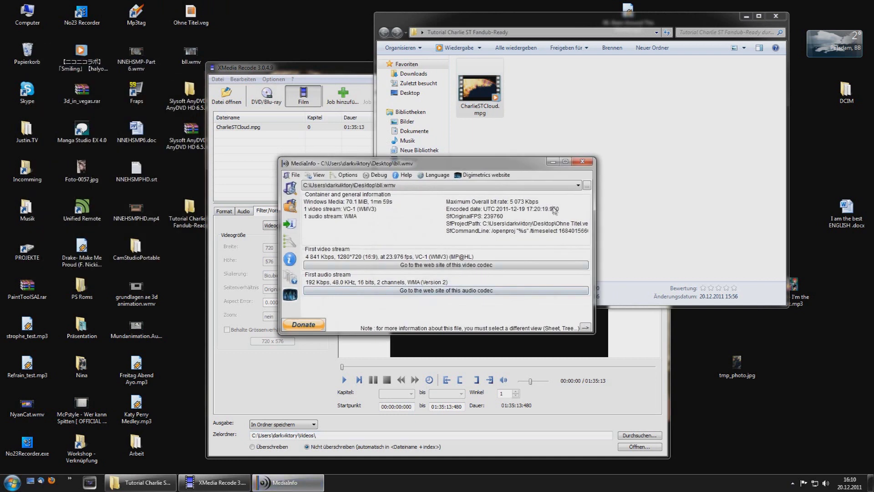
left_click(582, 161)
left_click(473, 165)
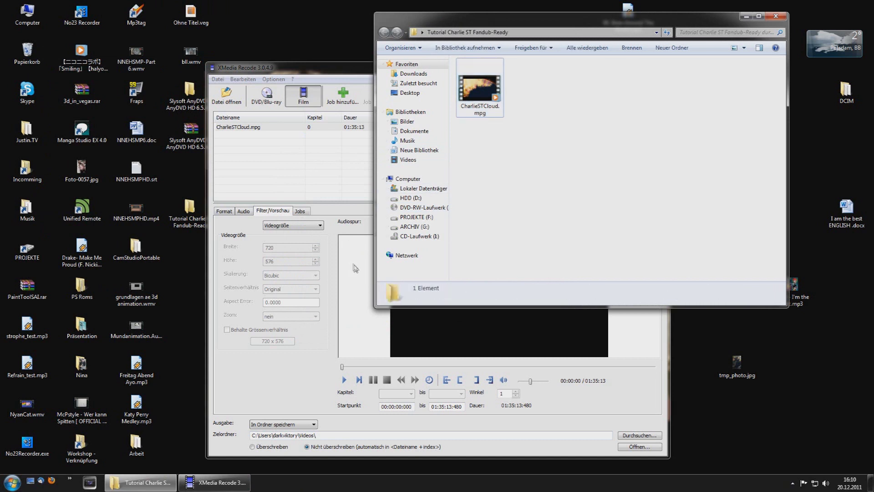
Step: Open XMedia Recode's output folder and move CharlieSTCloud.wav from it into the Tutorial Charlie ST Fandub-Ready folder
left_click(355, 268)
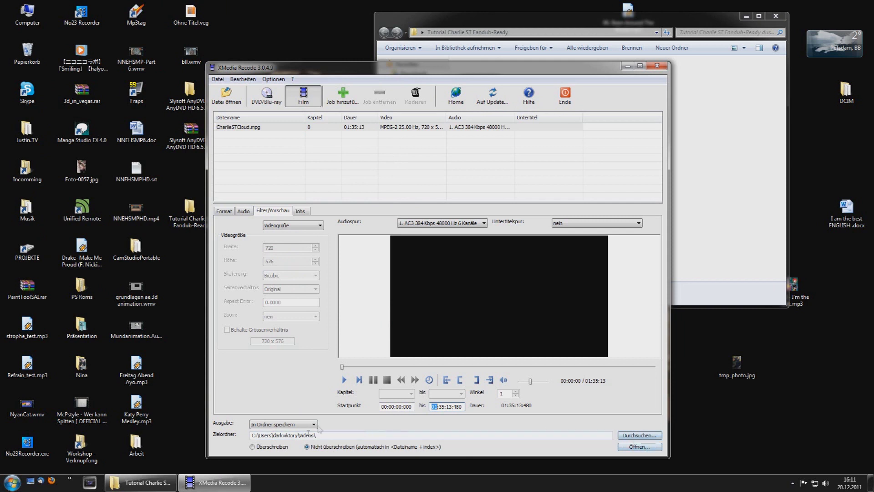
left_click(638, 447)
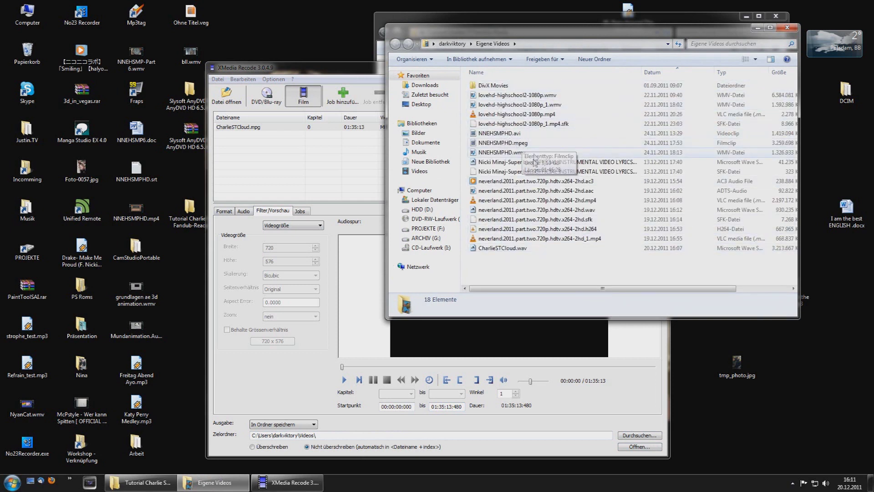
left_click(513, 250)
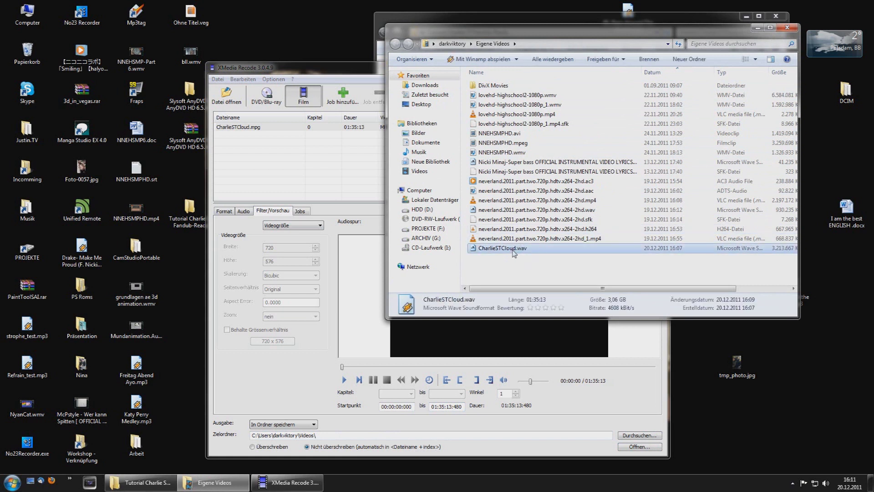
left_click(787, 27)
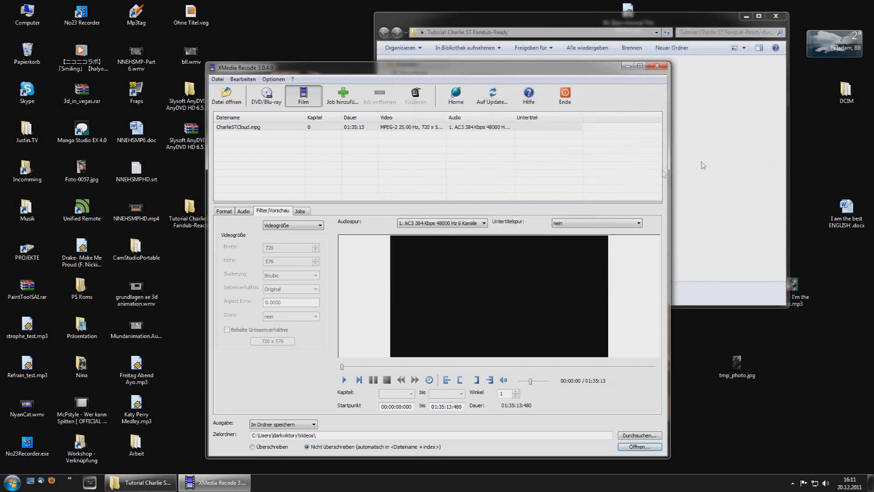
left_click(703, 165)
key("ctrl+v")
left_click(545, 102)
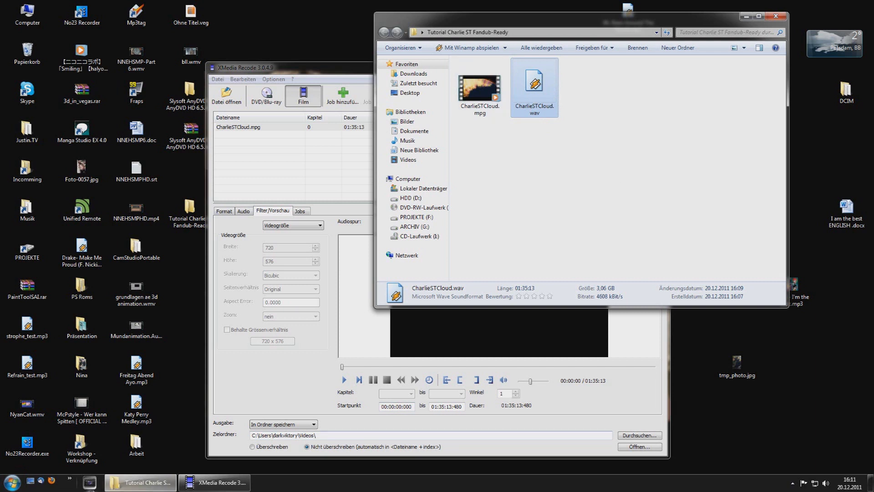
Step: Start Vegas Pro 10.0 without sending the problem report, and make the timeline area taller
left_click(90, 483)
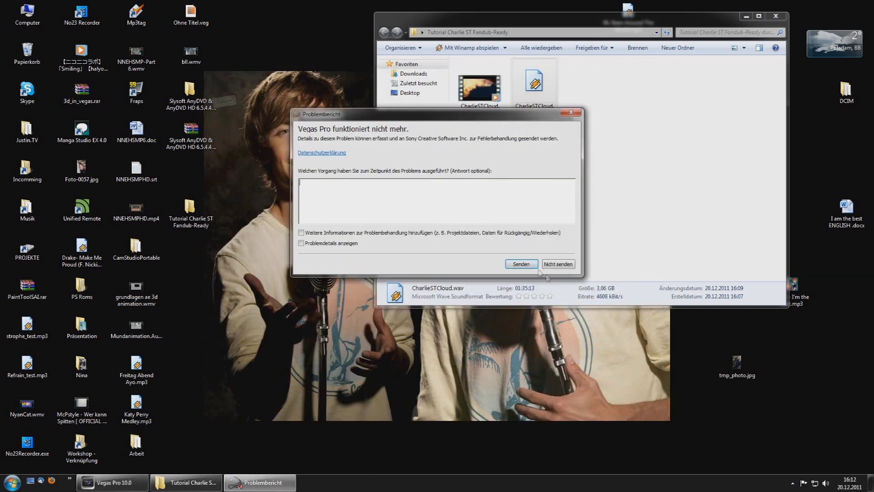
left_click(553, 265)
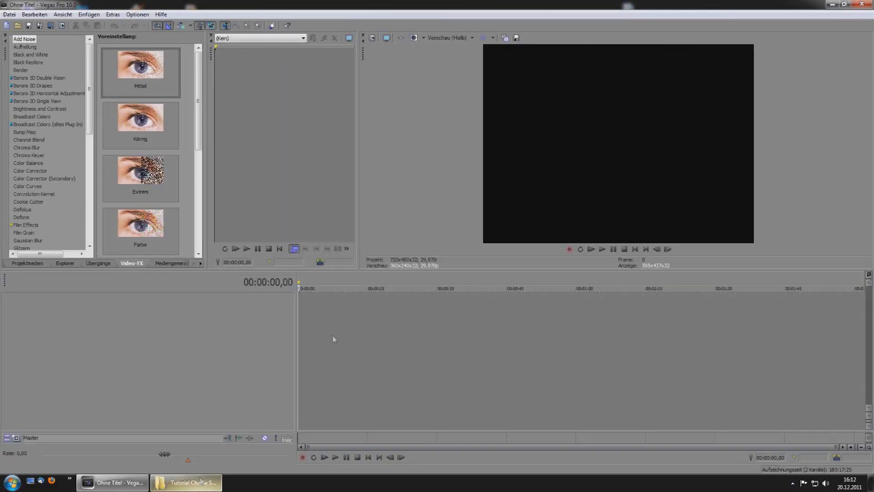
left_click_drag(454, 272, 454, 252)
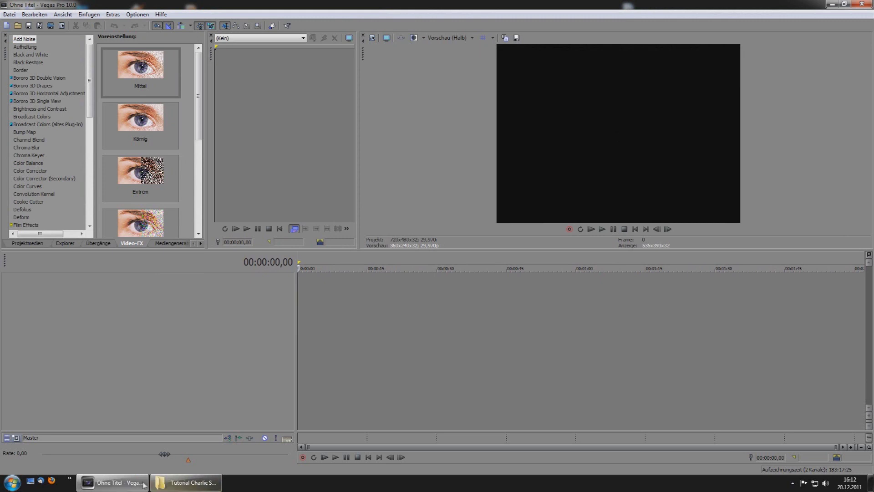
Step: Add CharlieSTCloud.wav from the fandub folder to the empty Vegas timeline, starting at the beginning
left_click(187, 482)
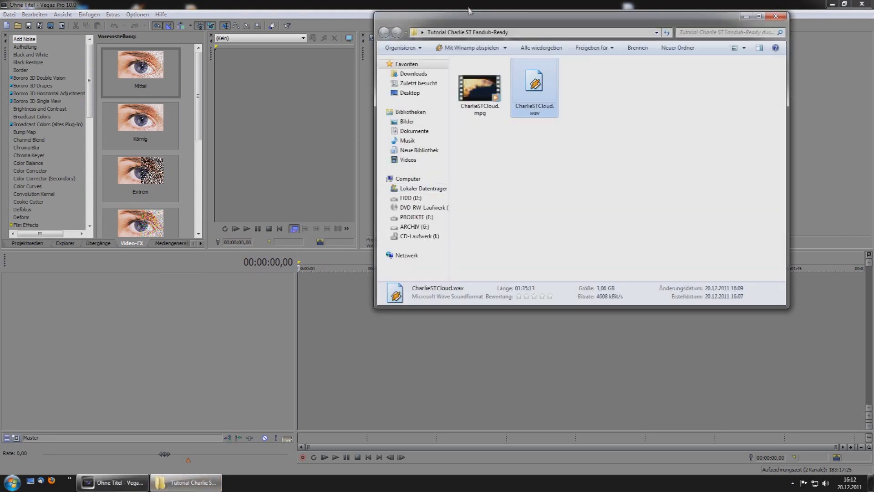
left_click_drag(469, 10, 566, 18)
left_click_drag(632, 93, 291, 337)
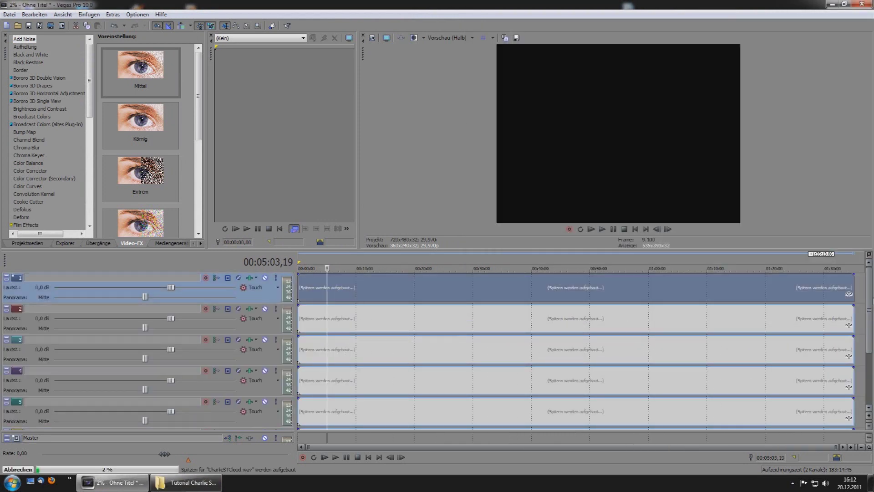
Step: Look through the imported audio tracks and enlarge the track area until all six fit
scroll(870, 346, "down", 2)
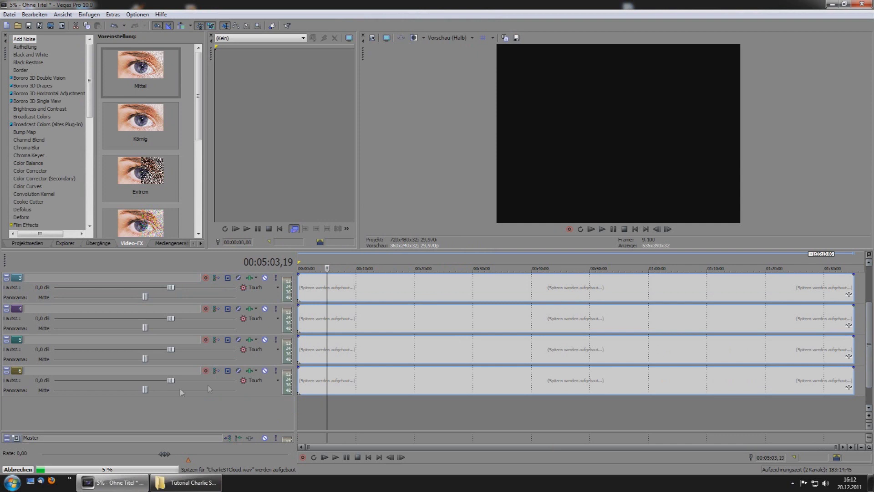
scroll(869, 346, "up", 1)
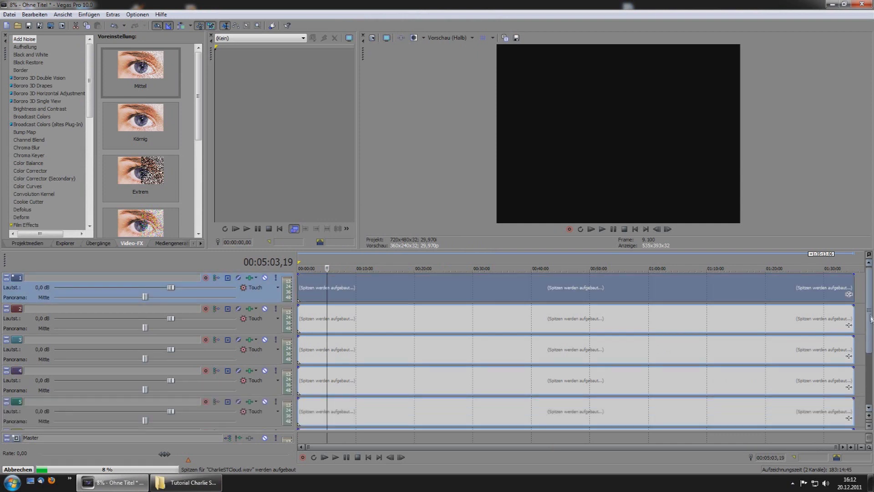
scroll(869, 348, "down", 1)
scroll(870, 356, "up", 1)
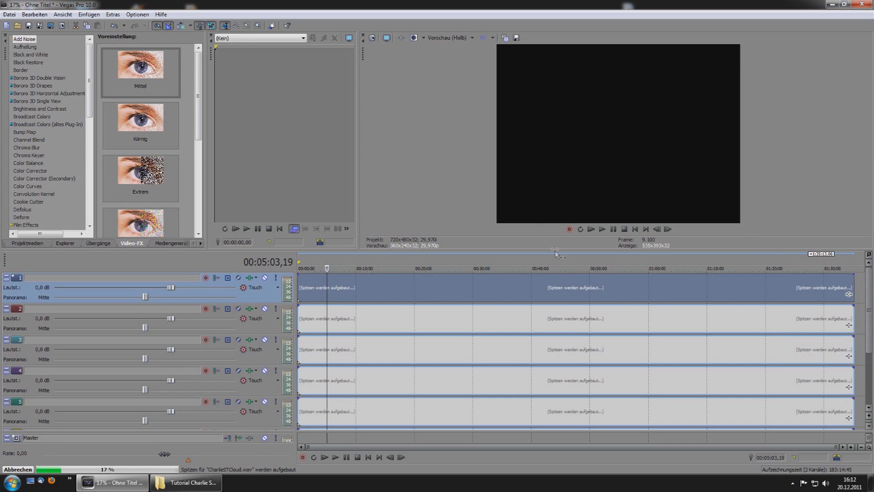
left_click_drag(554, 250, 555, 202)
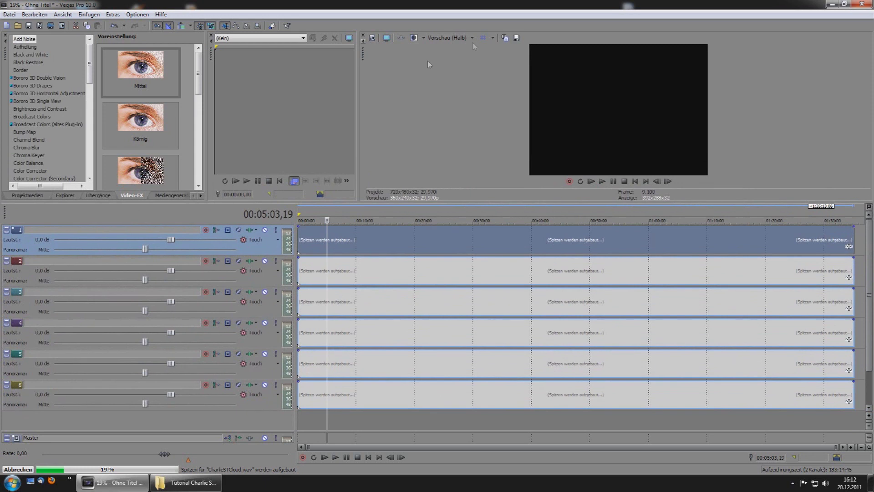
Step: Apply the PAL-DV (720x576; 25,000 fps) template in the project's video properties
left_click(372, 38)
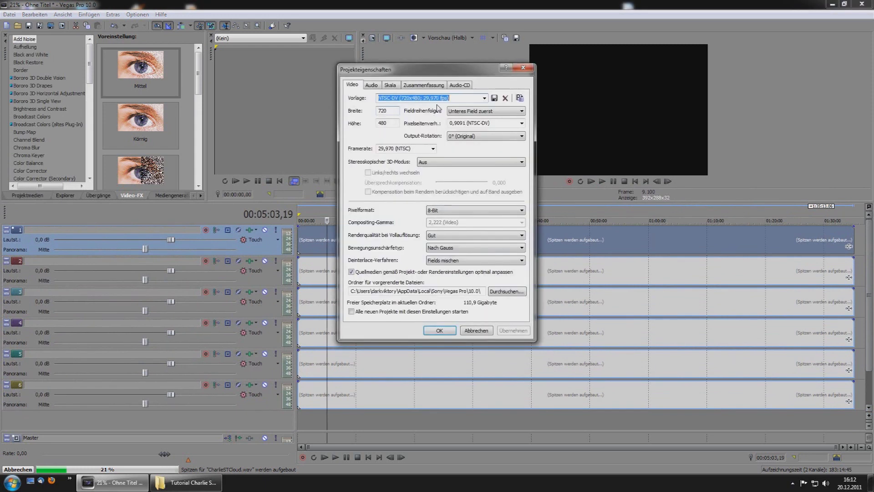
left_click(484, 98)
scroll(410, 117, "up", 1)
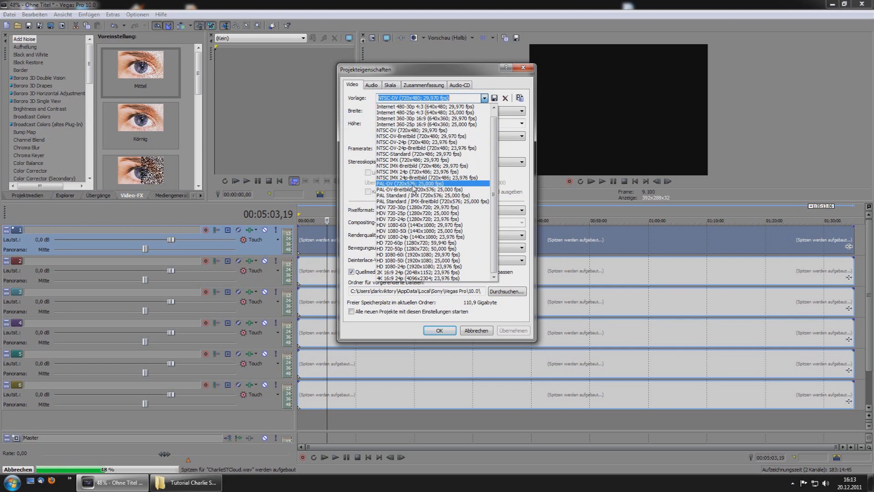
left_click(432, 184)
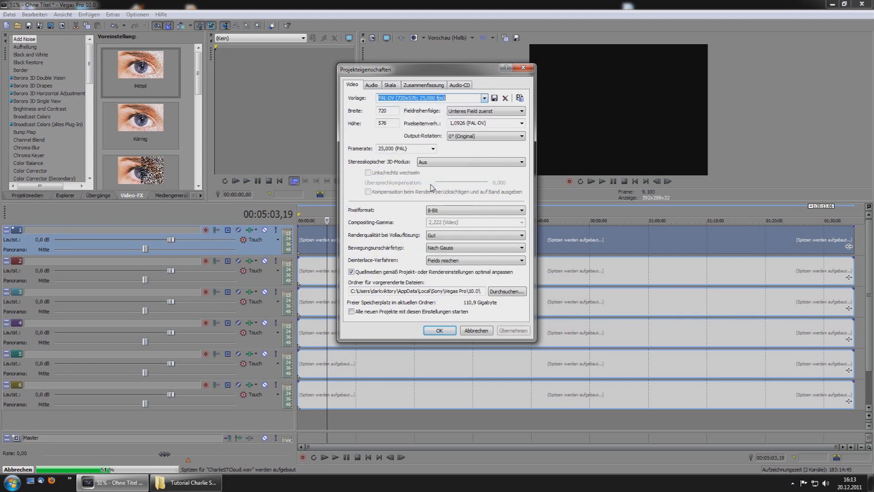
left_click(439, 330)
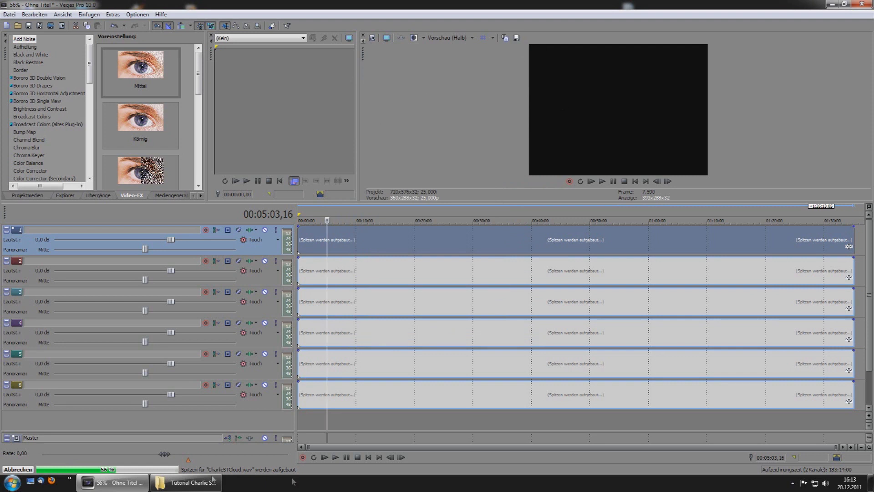
left_click(186, 482)
left_click_drag(585, 95, 325, 279)
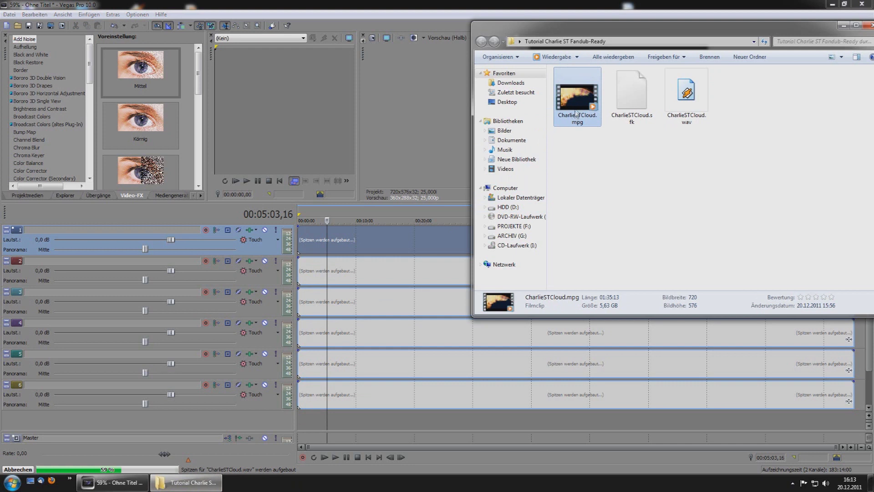
left_click(616, 204)
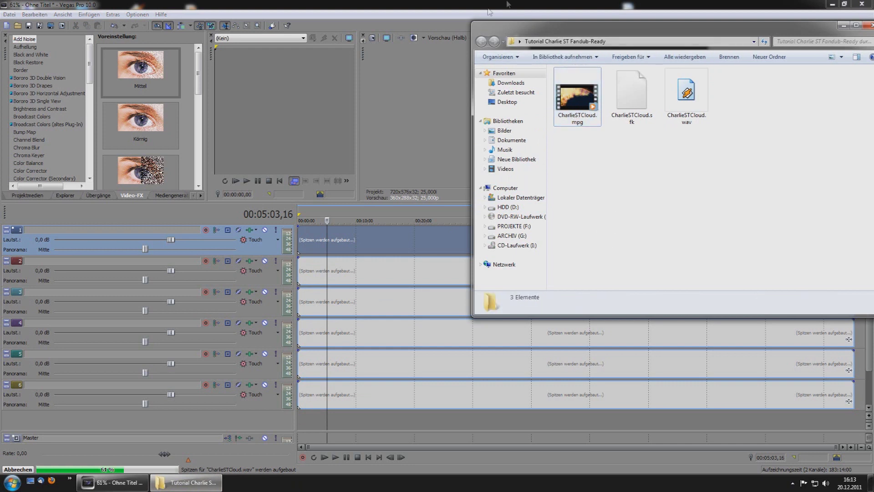
left_click(475, 8)
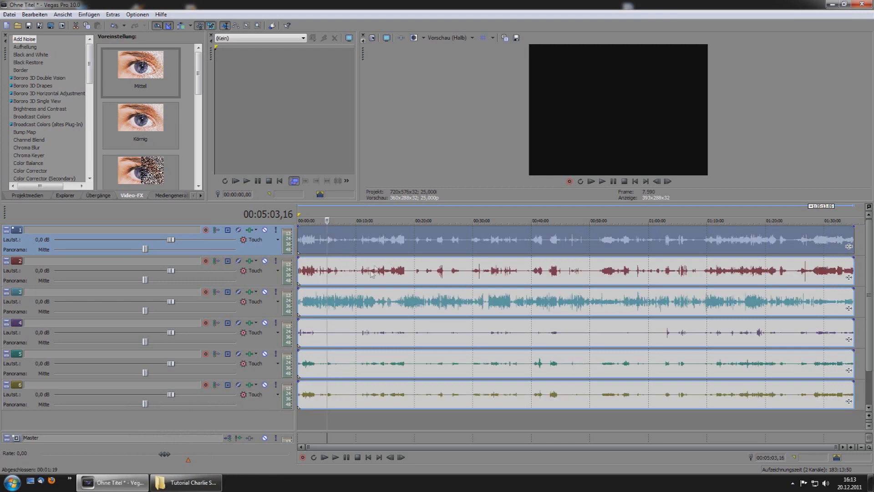
Step: Place the playhead at about 00:33:14 and play the first audio track solo from there
scroll(369, 276, "up", 1)
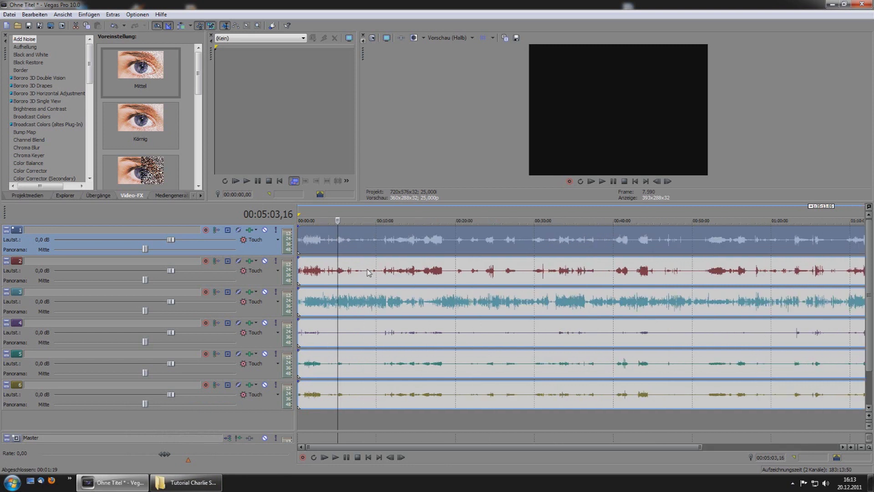
left_click(358, 241)
scroll(496, 249, "down", 1)
left_click(476, 246)
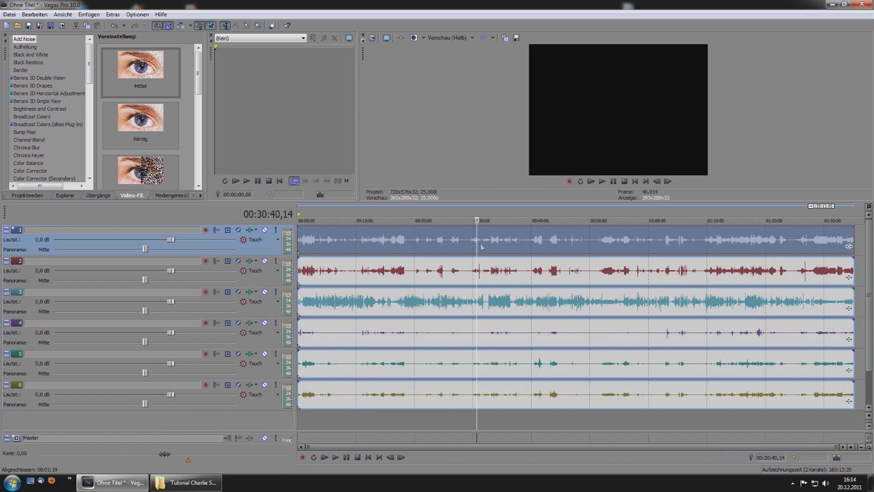
left_click(491, 240)
scroll(493, 255, "up", 2)
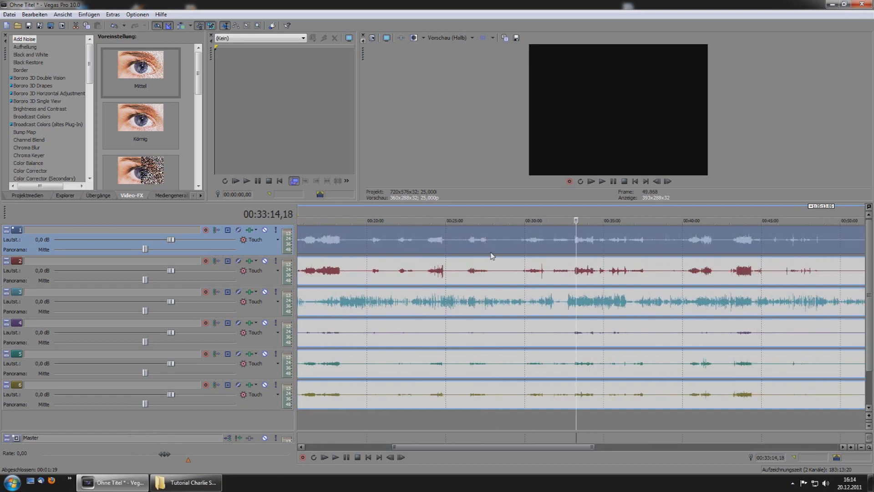
left_click(276, 230)
key("space")
scroll(546, 260, "up", 3)
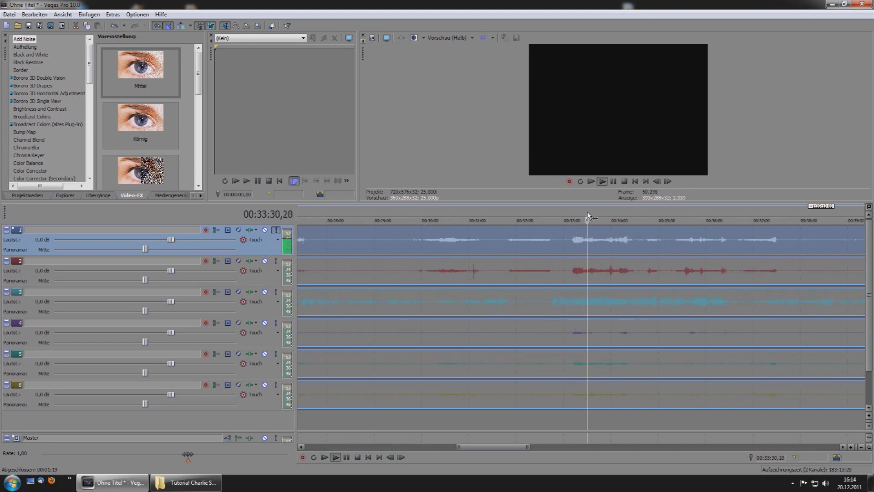
Step: Listen to more of the solo first track around 00:34:34, end solo playback and put the playhead at about 00:33:45
left_click_drag(607, 215, 635, 216)
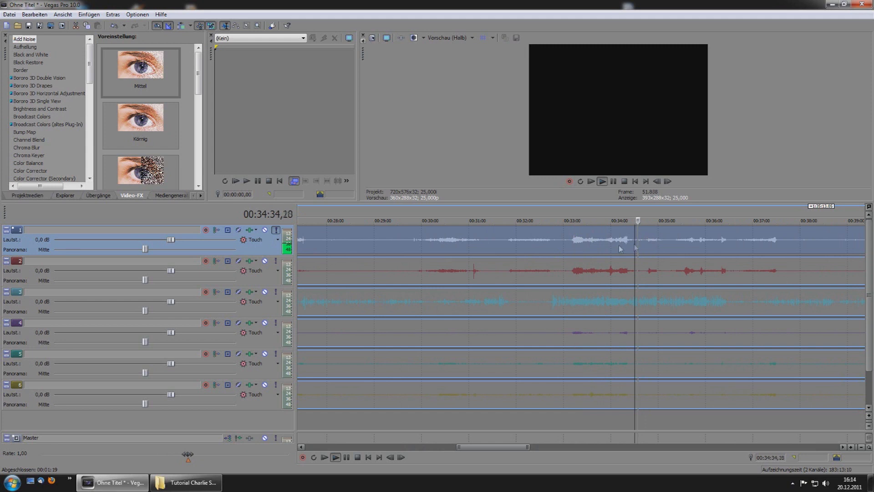
left_click(617, 217)
key("space")
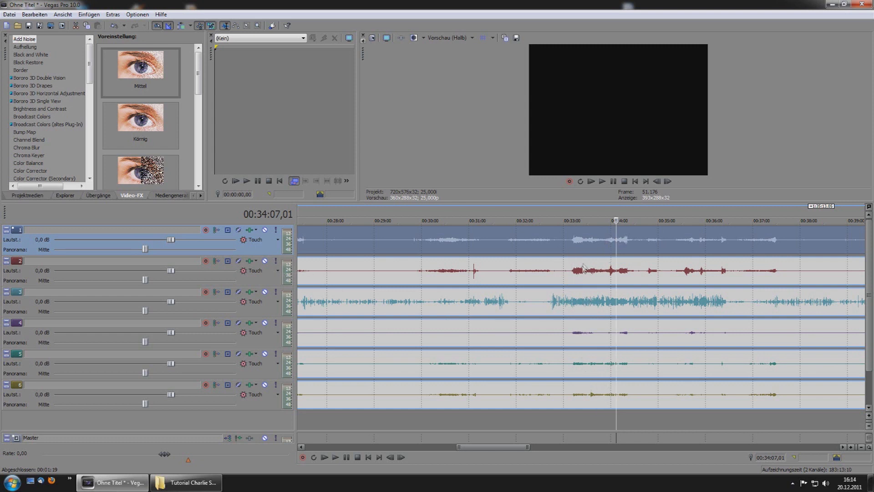
left_click(594, 238)
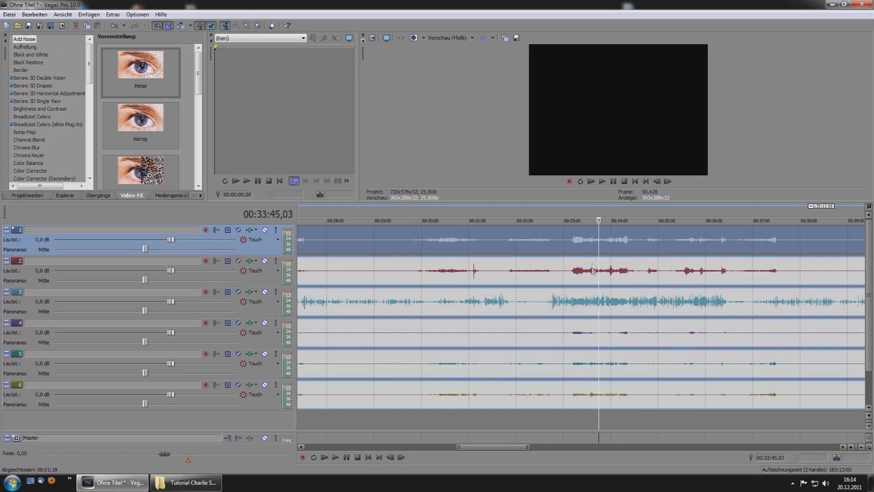
Step: Name the first audio track L and the second audio track R
left_click(116, 265)
right_click(116, 233)
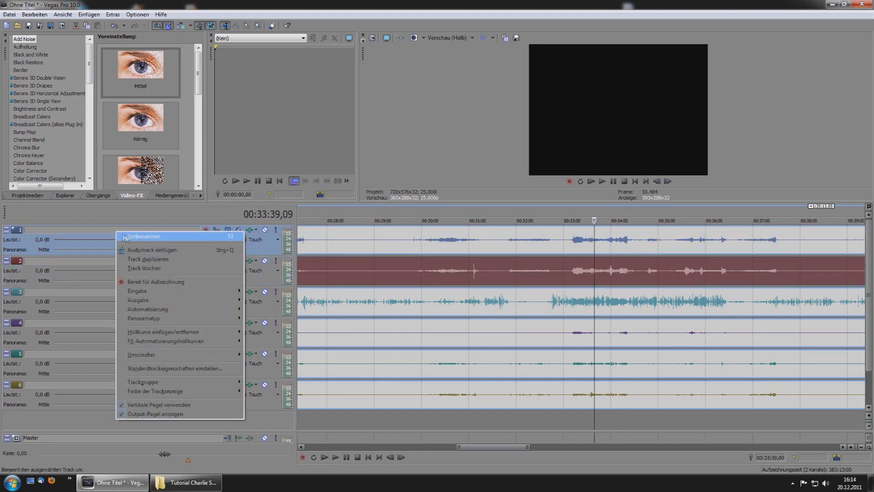
left_click(129, 239)
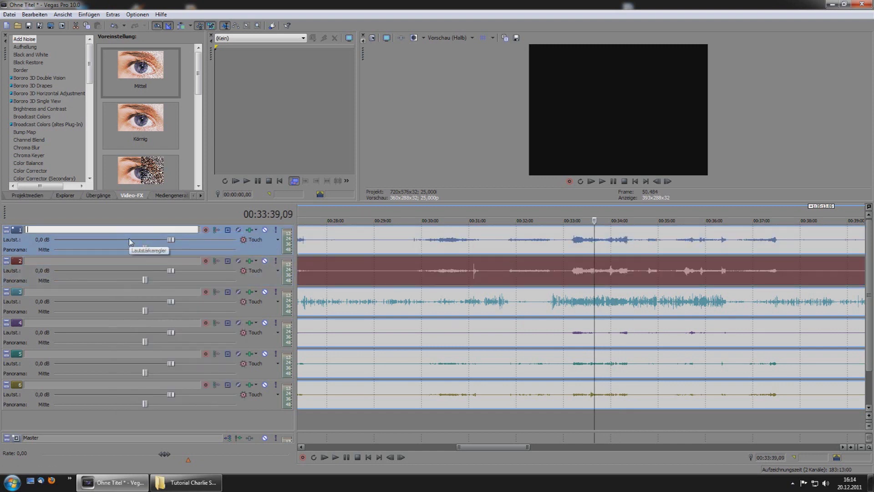
type("L")
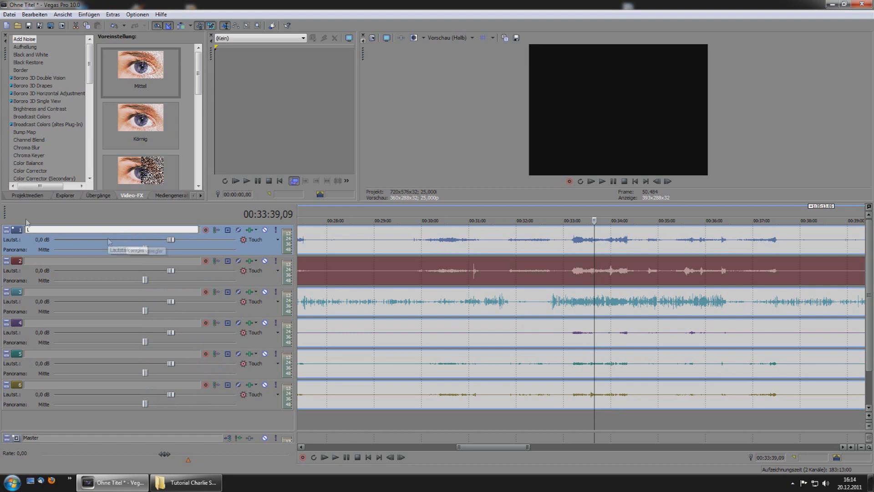
right_click(85, 262)
left_click(98, 266)
type("R")
key("Return")
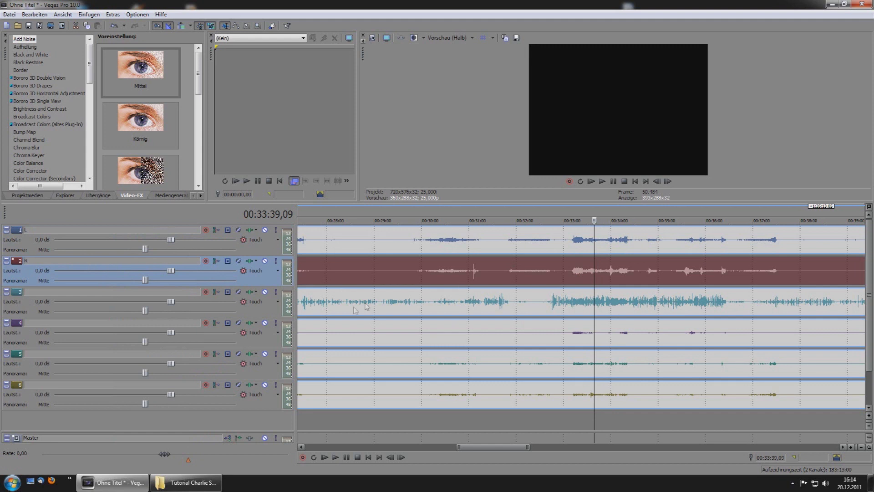
Step: Play the R track solo from about 00:33:16 and turn its solo off again
left_click(584, 305)
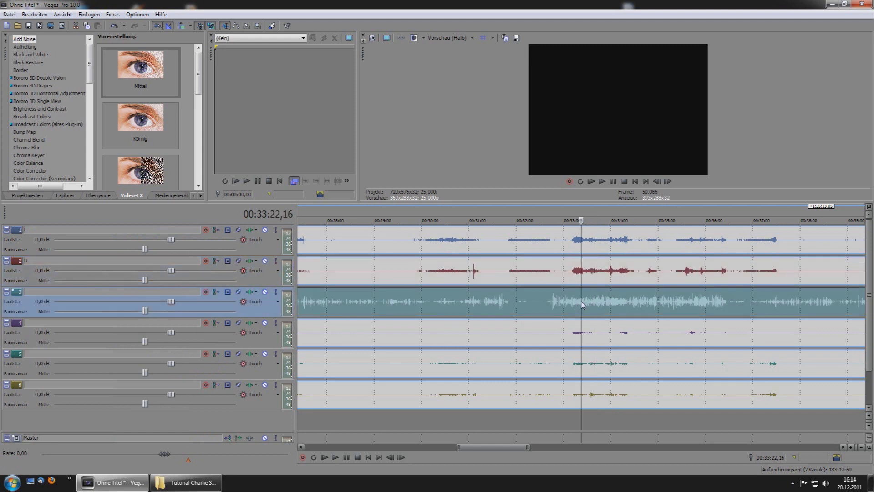
left_click(576, 275)
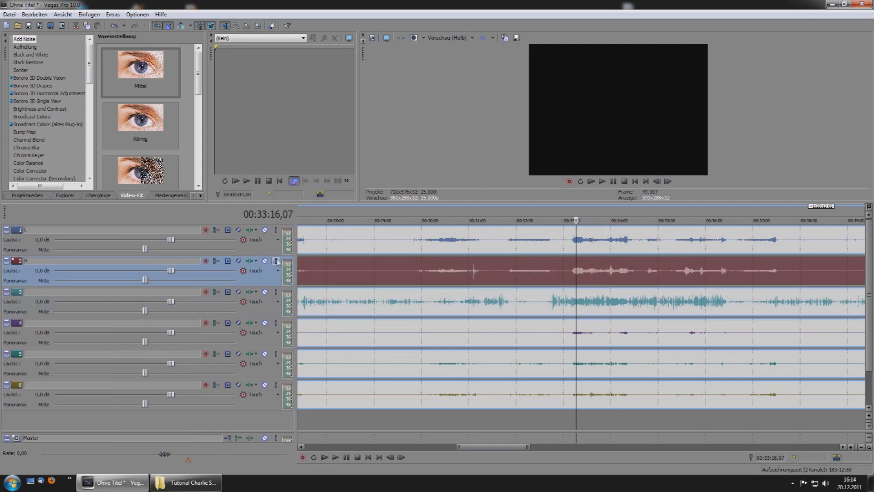
left_click(276, 260)
key("space")
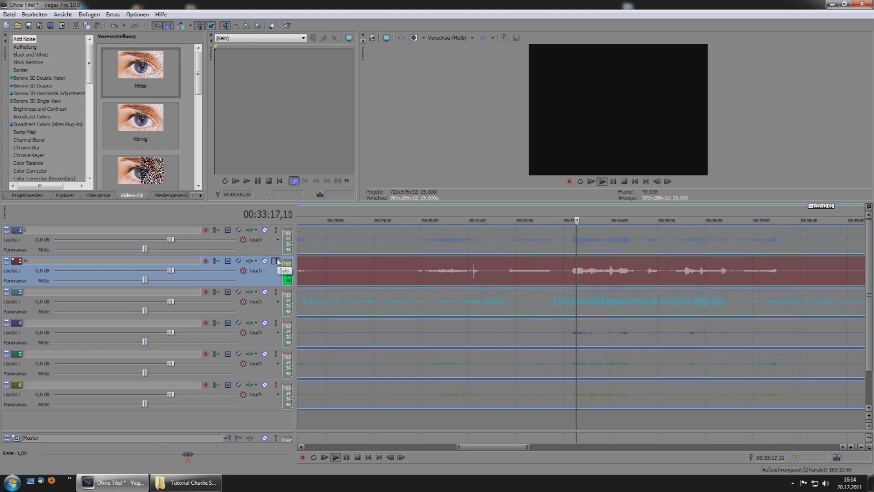
left_click(275, 261)
Step: Place the playhead at about 00:33:58 and listen to the R track solo from there
left_click(609, 273)
scroll(586, 280, "up", 3)
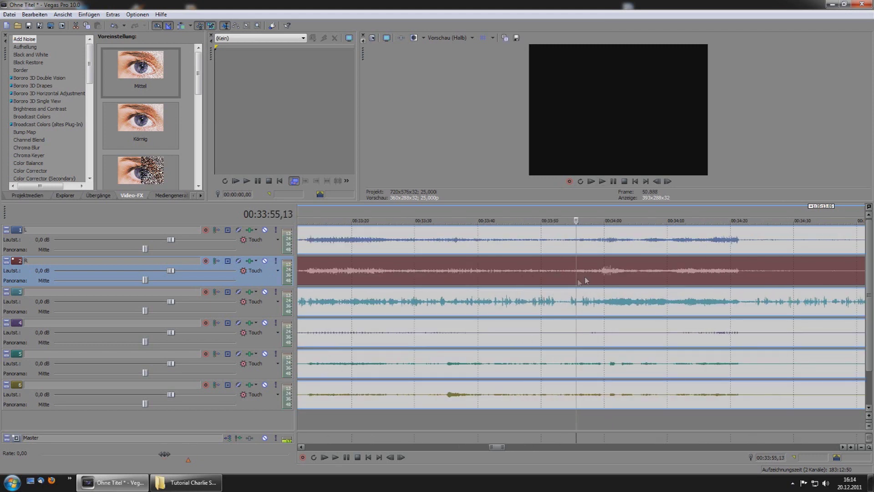
left_click(598, 272)
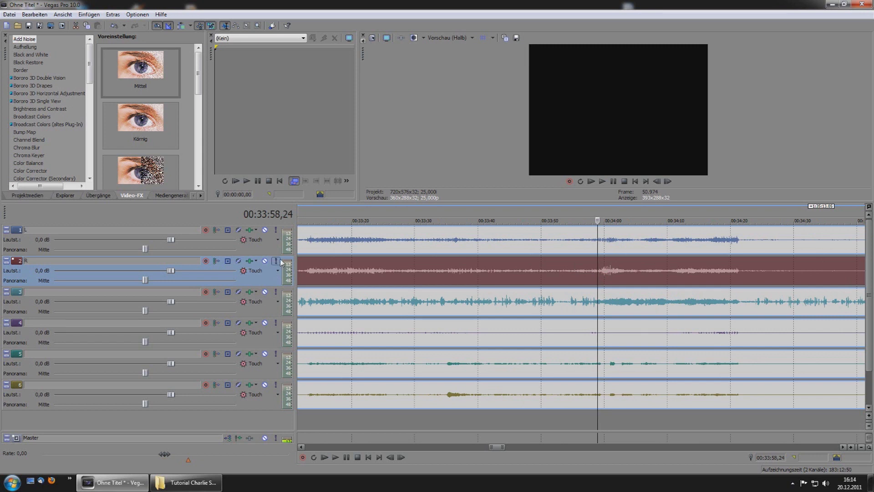
left_click(276, 260)
key("space")
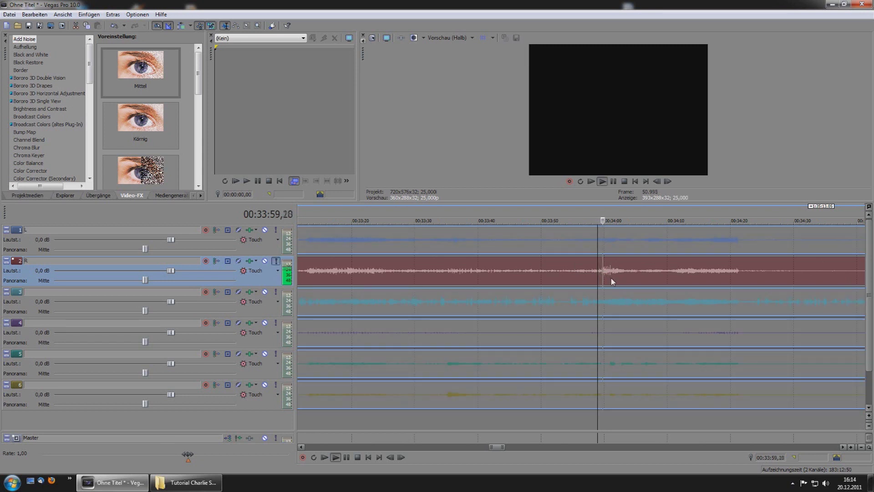
key("space")
Step: Listen to the L track solo over the same passage for comparison, and end its solo playback
left_click(580, 243)
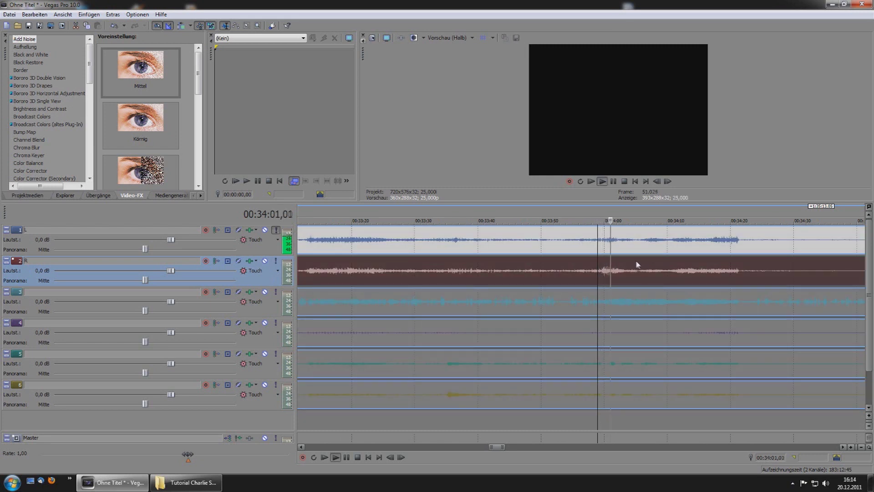
key("space")
left_click(275, 229)
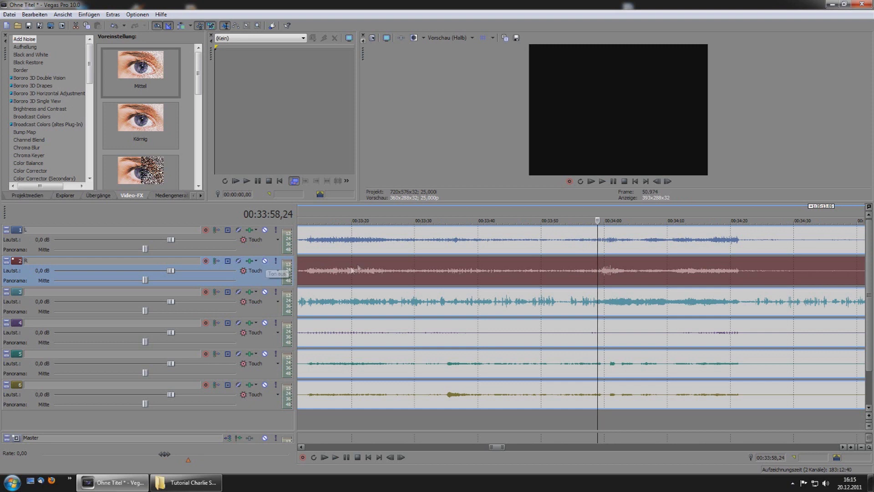
Step: Listen to the third track solo from about 00:33:58 and again from about 00:33:48
left_click(275, 292)
key("space")
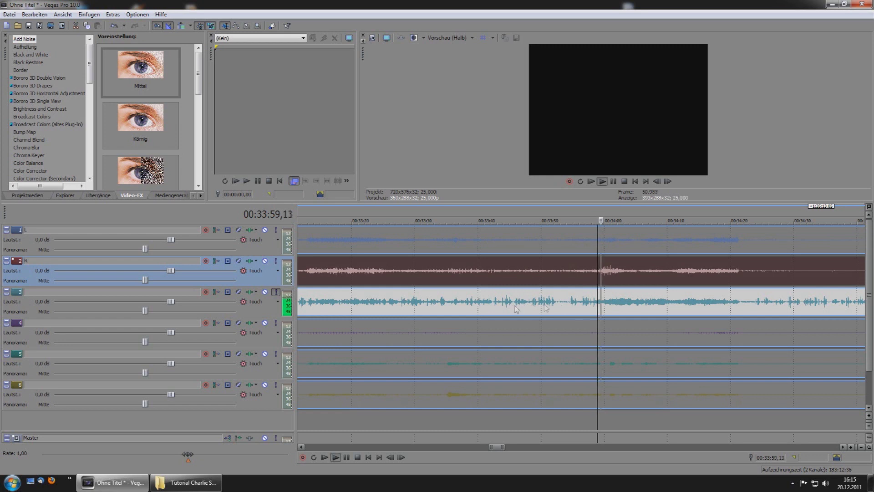
left_click(531, 232)
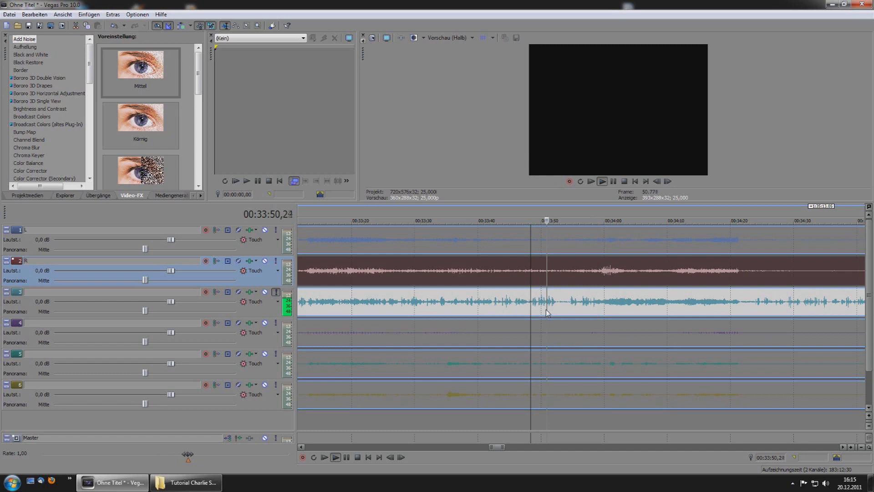
scroll(545, 309, "up", 3)
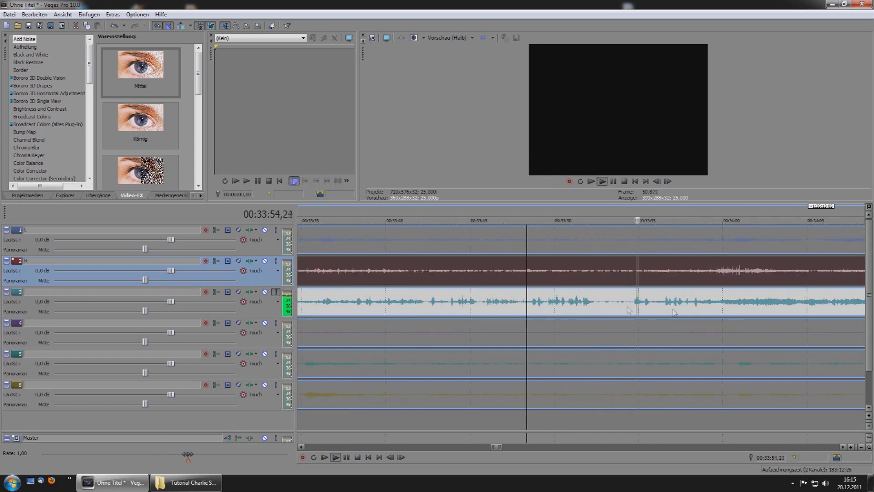
left_click(592, 307)
scroll(595, 311, "down", 3)
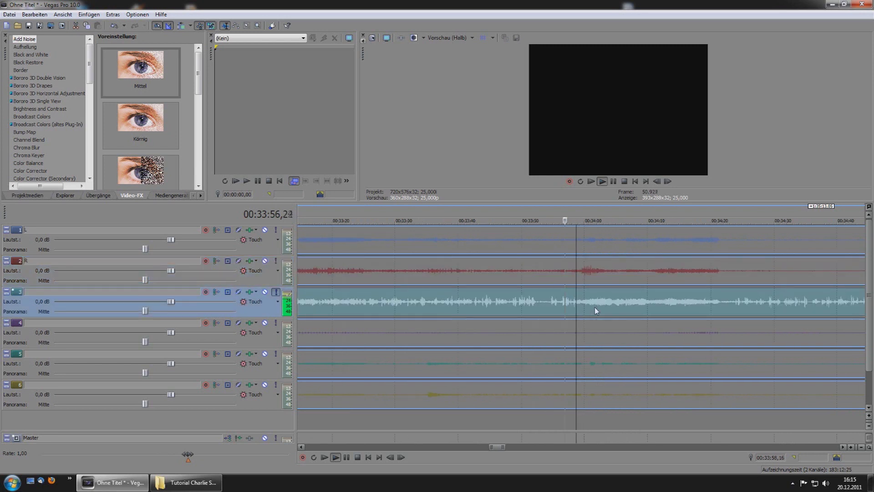
scroll(592, 309, "down", 3)
Step: Listen to the third track solo from about 00:32:46, where its signal sets in, and end the solo playback
left_click(348, 214)
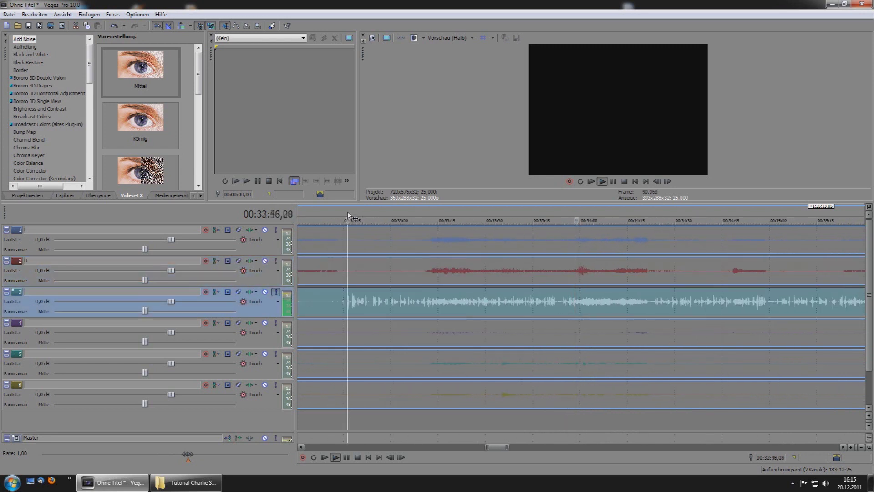
scroll(432, 274, "up", 4)
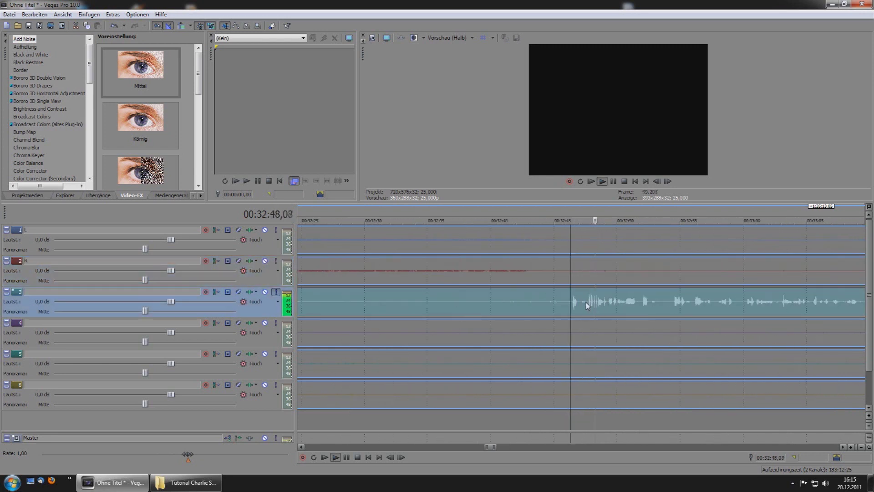
left_click(577, 220)
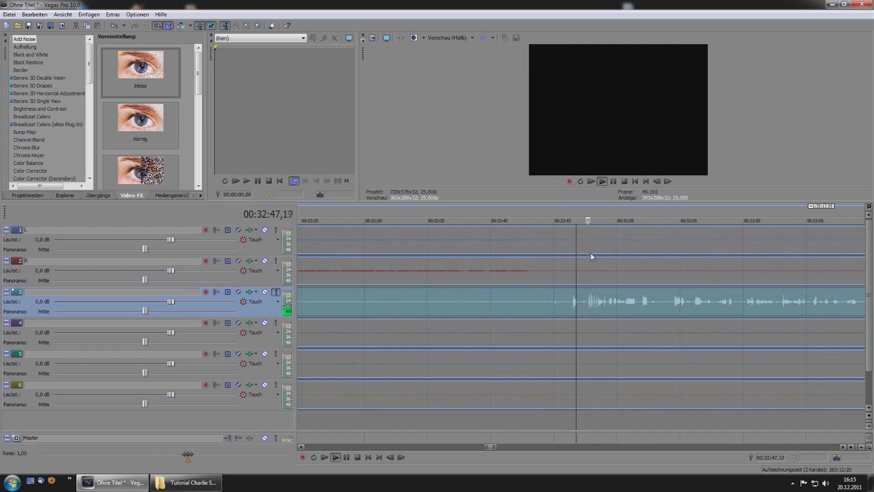
key("space")
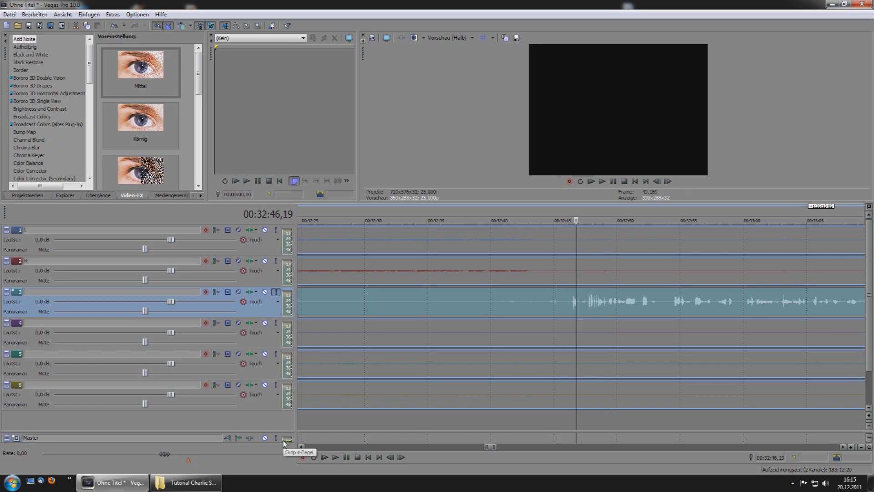
key("space")
scroll(561, 323, "up", 2)
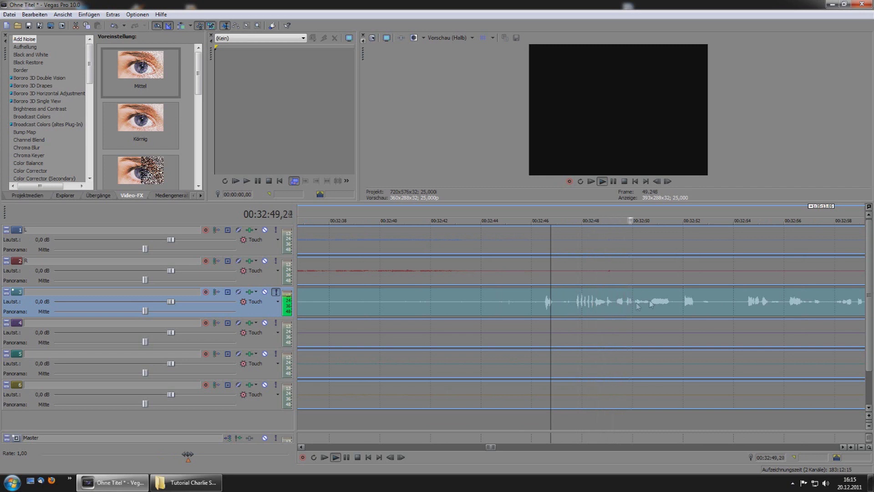
key("space")
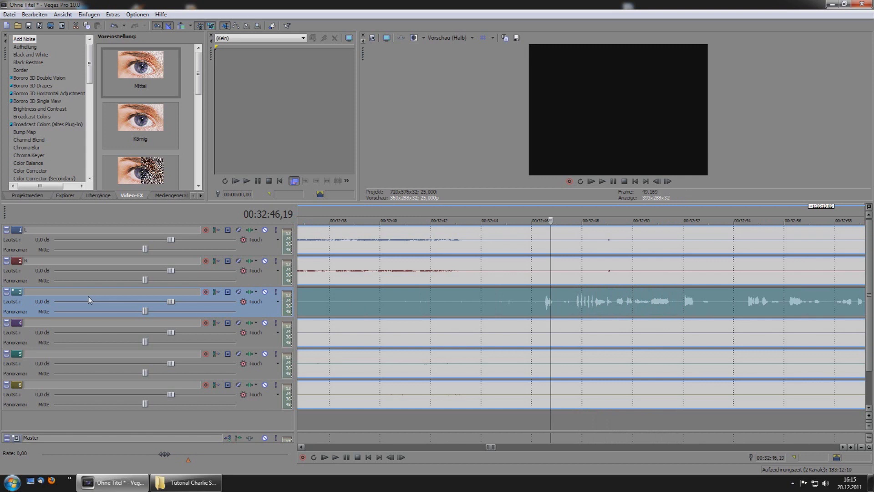
Step: Name the third audio track Center
double_click(87, 292)
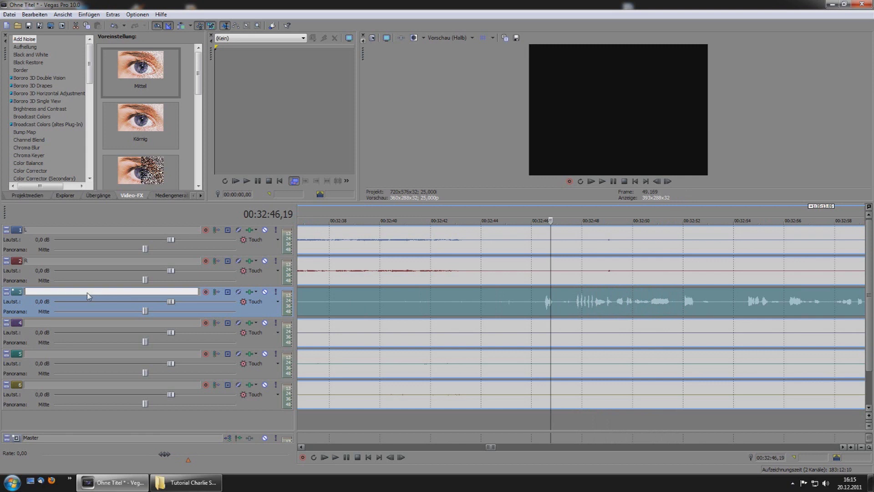
type("Center")
key("Return")
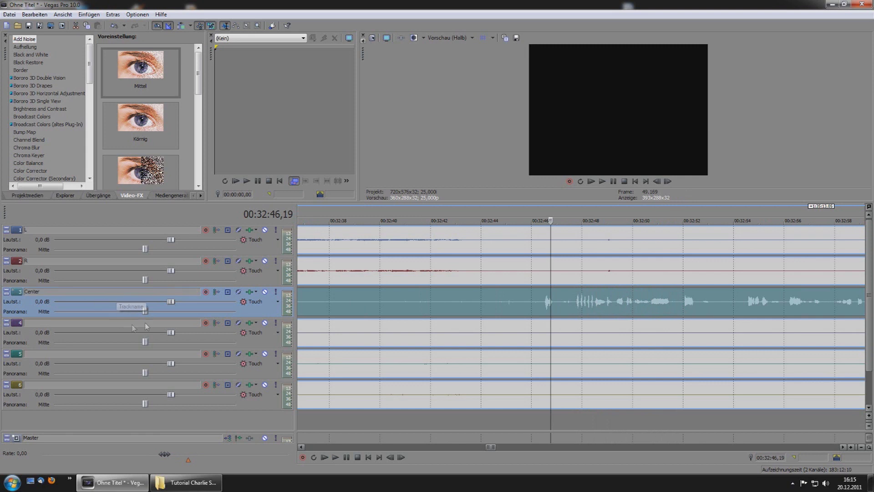
Step: Name the fifth audio track LR and the sixth audio track RR
left_click(470, 345)
scroll(470, 344, "down", 8)
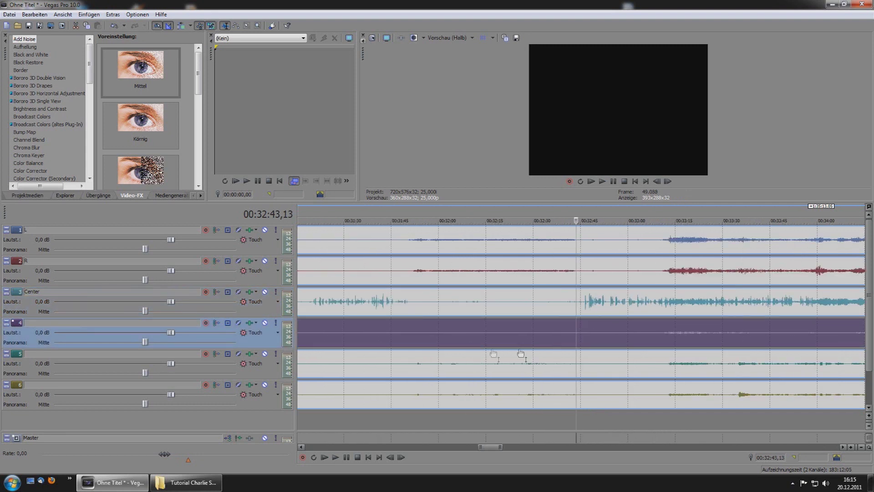
left_click(682, 368)
scroll(679, 371, "up", 5)
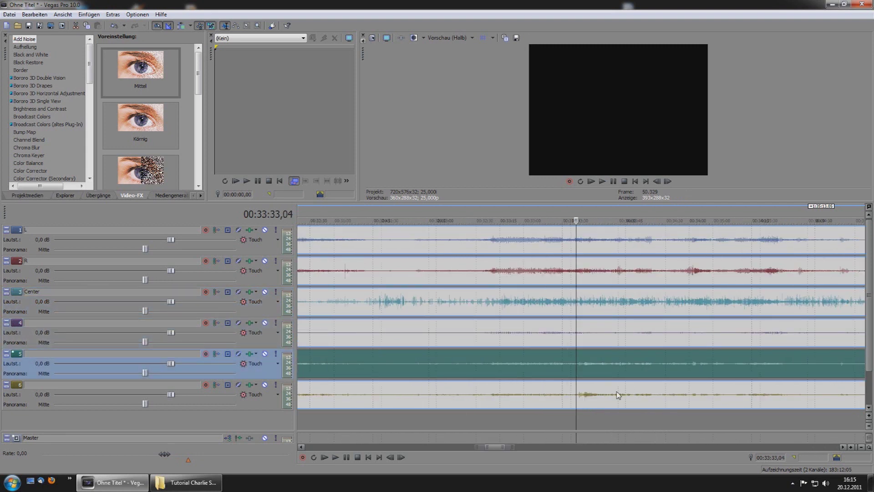
right_click(85, 359)
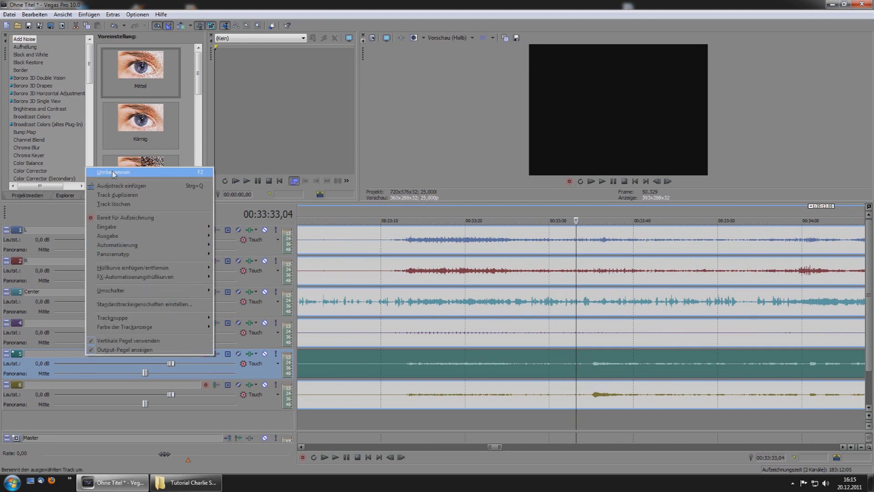
left_click(164, 172)
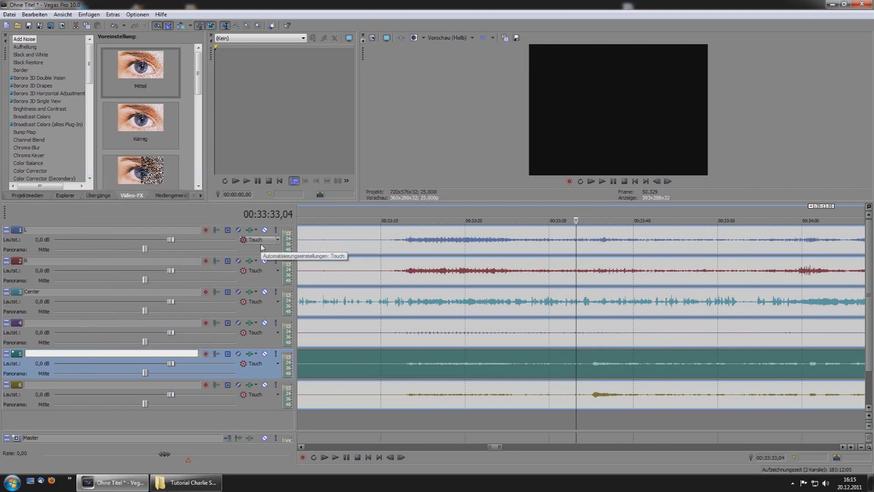
right_click(70, 389)
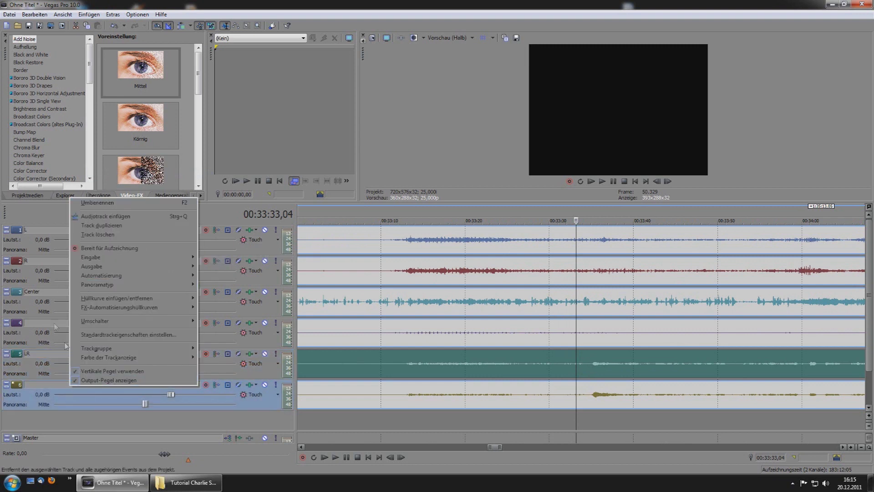
left_click(123, 207)
type("RR")
key("Return")
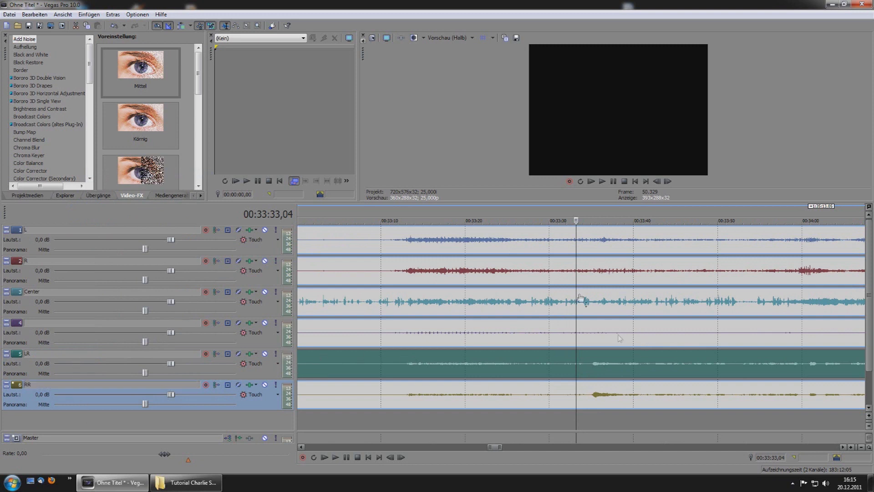
Step: Select the fourth audio track and place the playhead at about 00:34:13
left_click(587, 332)
left_click(452, 335)
scroll(452, 334, "down", 4)
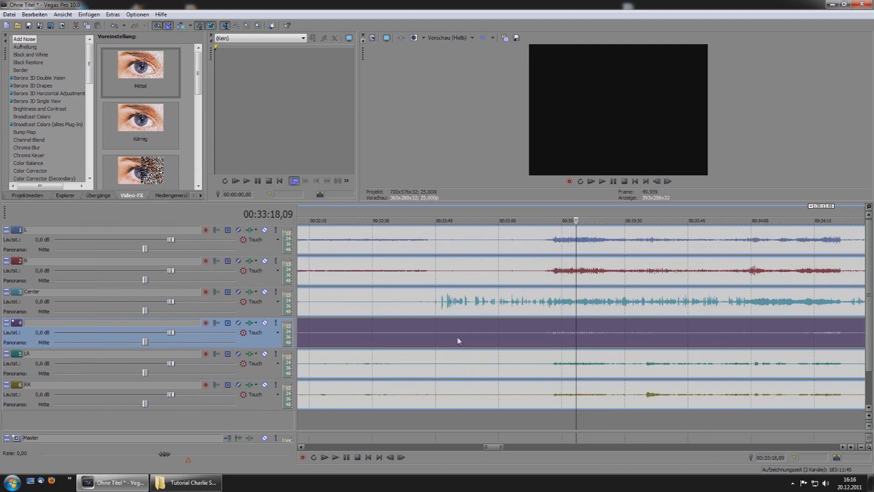
left_click(635, 336)
scroll(635, 339, "up", 6)
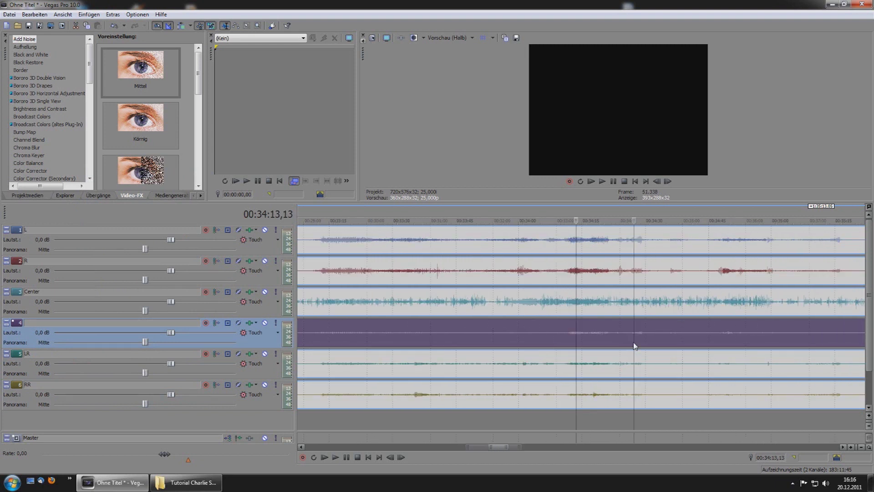
scroll(633, 345, "down", 1)
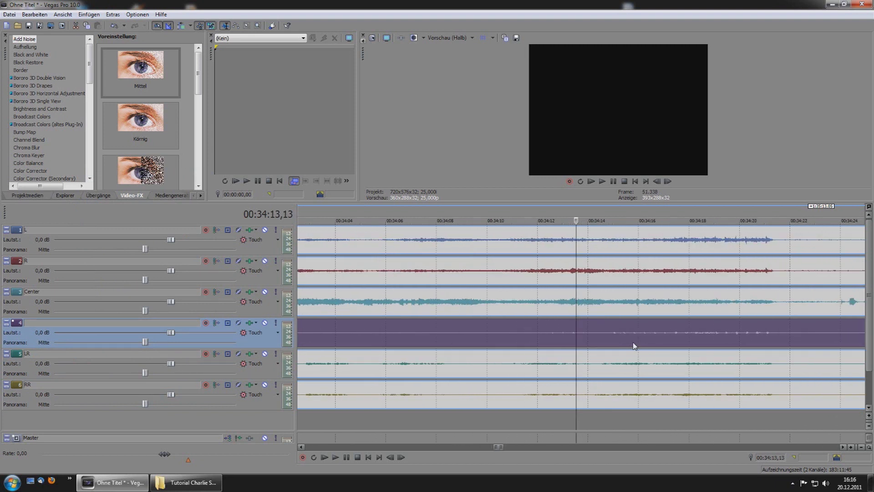
Step: Play the fourth track solo from the playhead and raise its volume to 12,0 dB
left_click(275, 324)
key("space")
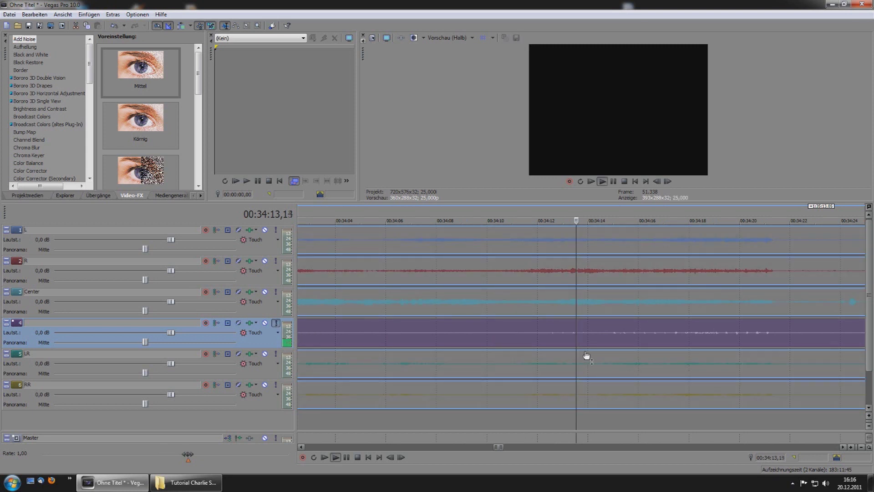
left_click_drag(171, 332, 338, 337)
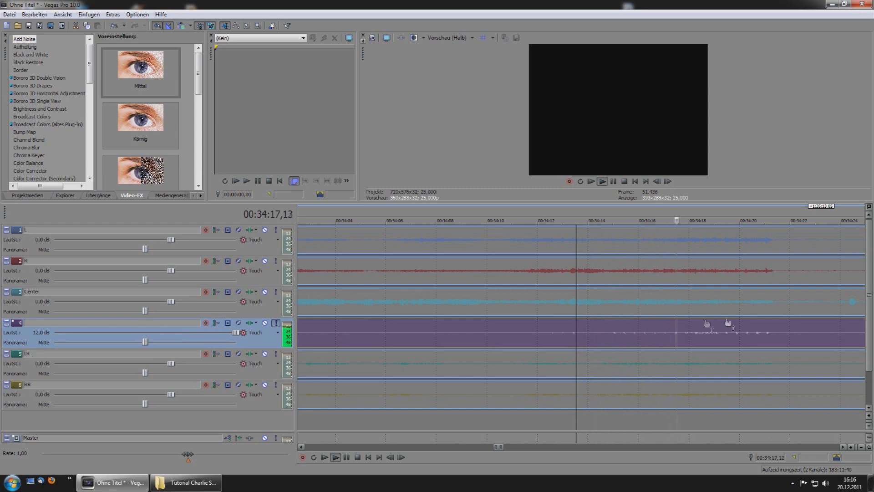
Step: Listen to the soloed fourth track at about 00:33:13 and about 00:43:30, stop playback and end its solo mode
scroll(654, 350, "down", 5)
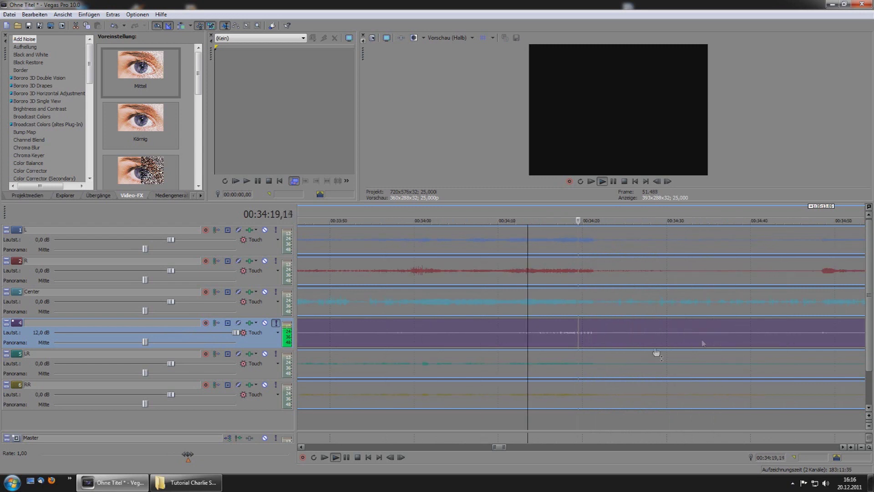
scroll(625, 347, "down", 3)
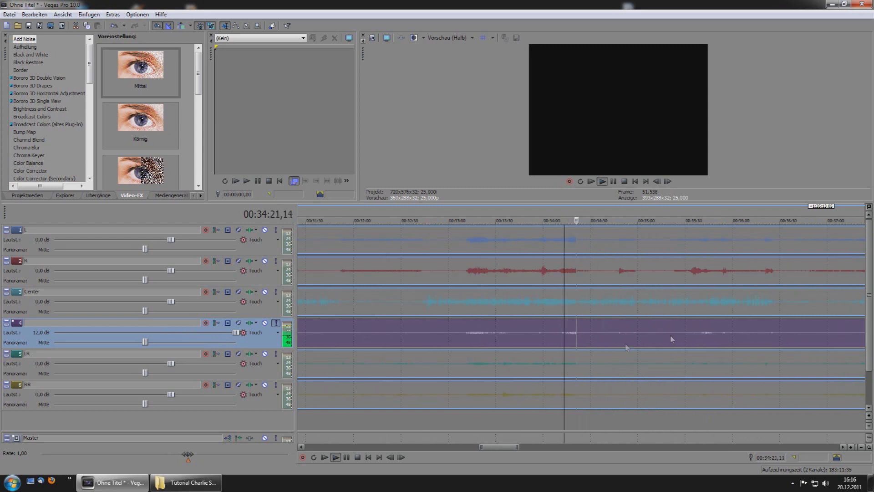
left_click(471, 217)
scroll(515, 304, "up", 8)
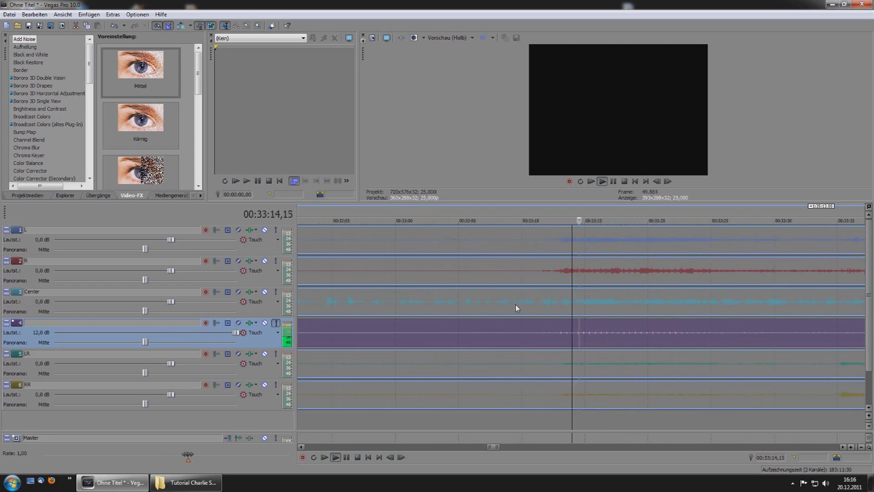
scroll(516, 304, "down", 8)
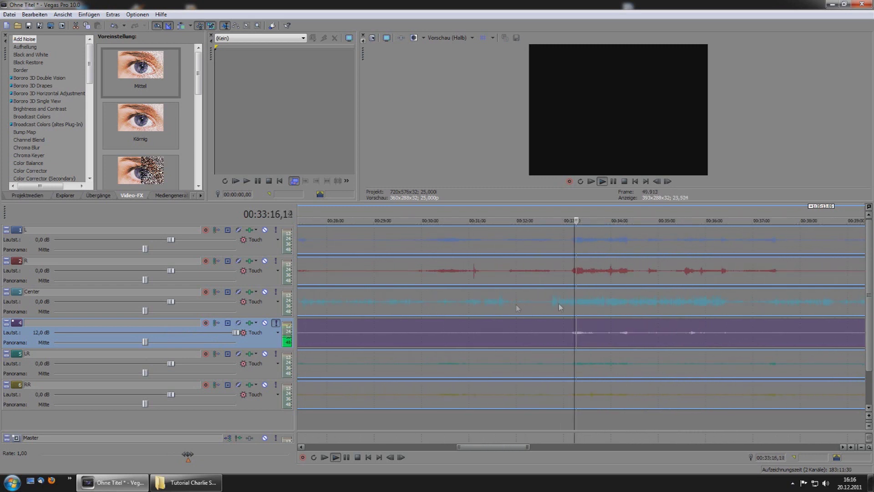
left_click(819, 215)
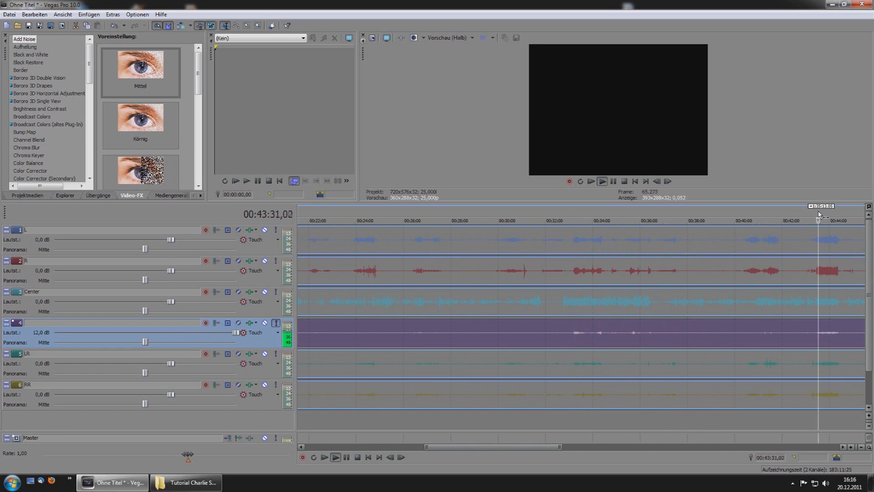
scroll(792, 297, "up", 5)
key("space")
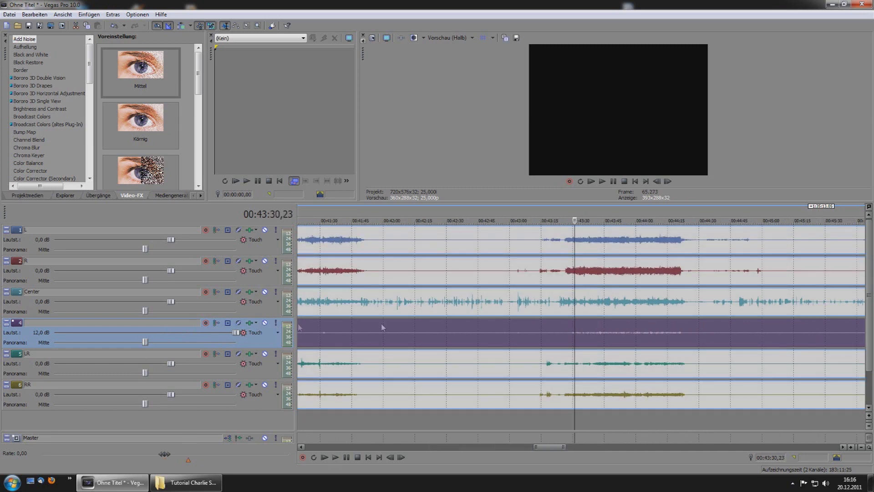
scroll(484, 325, "down", 7)
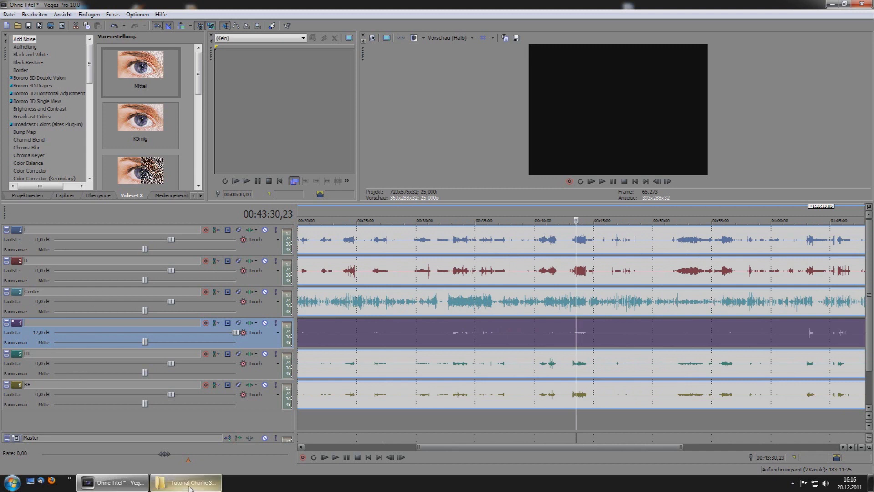
Step: Add CharlieSTCloud.mpg from the Tutorial Charlie ST Fandub-Ready folder at the start of the timeline and put the folder window away
mouse_move(190, 486)
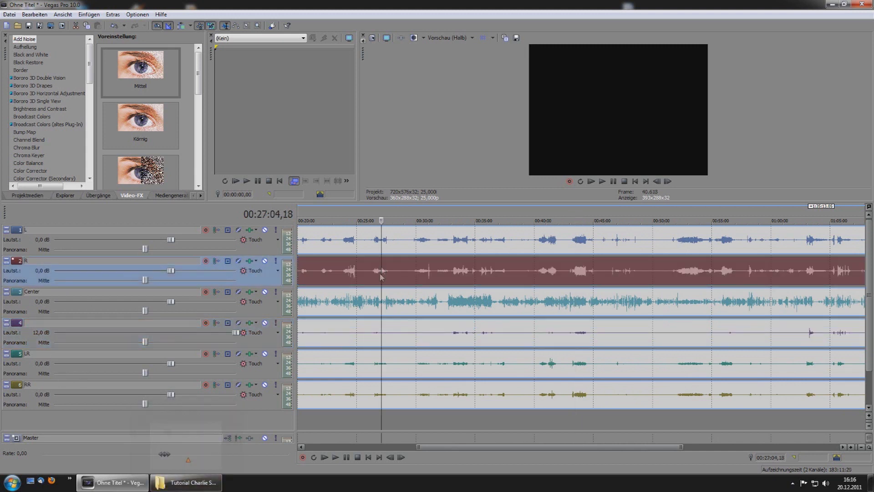
left_click(218, 484)
left_click_drag(576, 95, 318, 226)
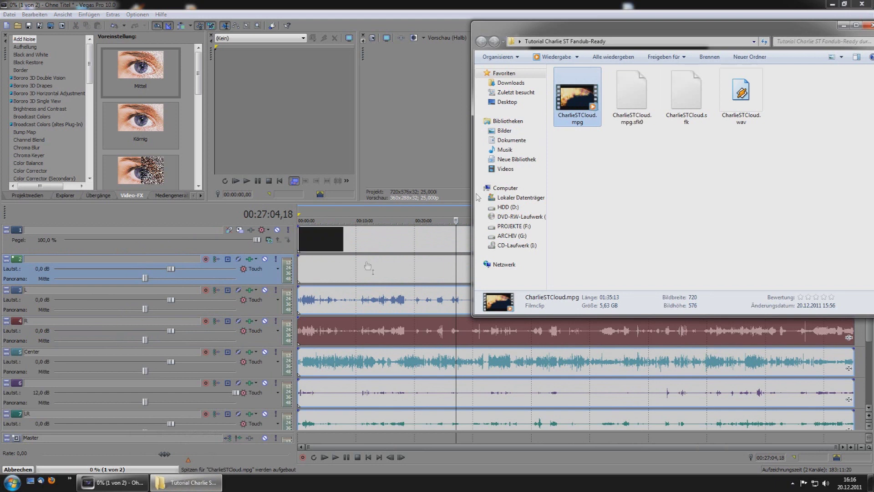
left_click(848, 24)
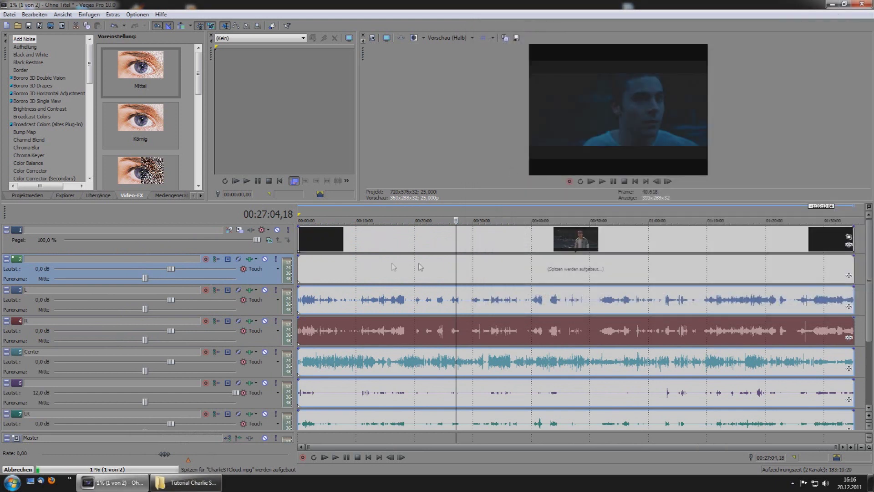
Step: Ignore event grouping and delete the audio track that was added with the film, above the L track
left_click(360, 273)
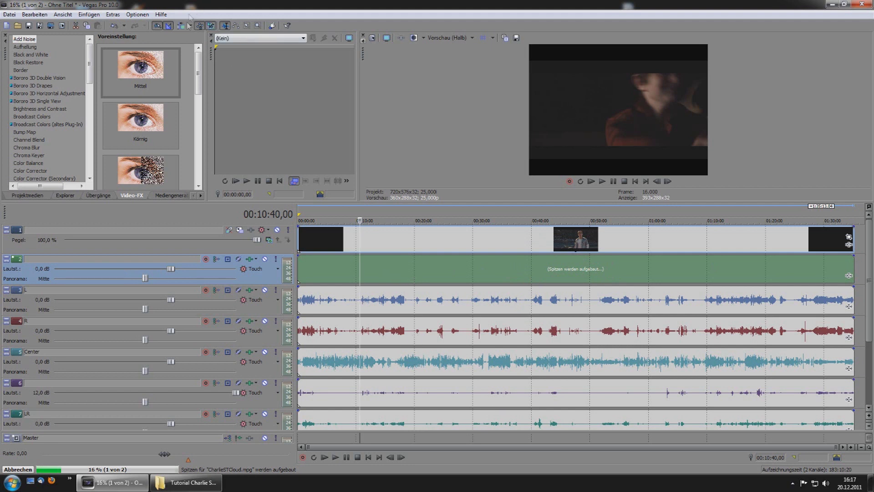
mouse_move(391, 260)
left_mouse_down()
mouse_move(454, 261)
mouse_move(387, 259)
left_mouse_up()
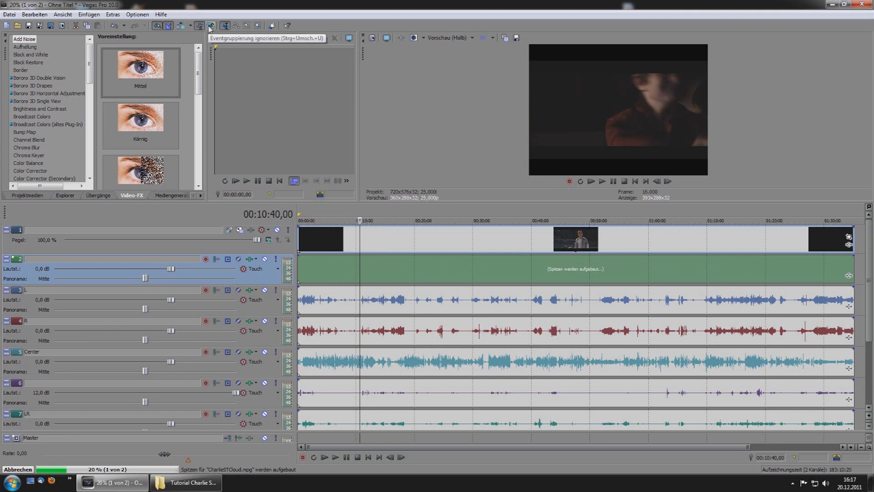
left_click(211, 26)
left_click(329, 266)
right_click(176, 260)
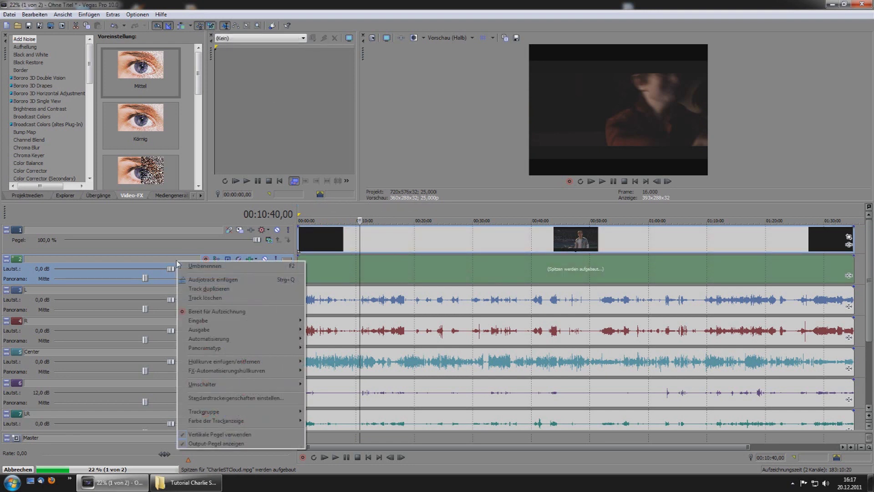
left_click(224, 298)
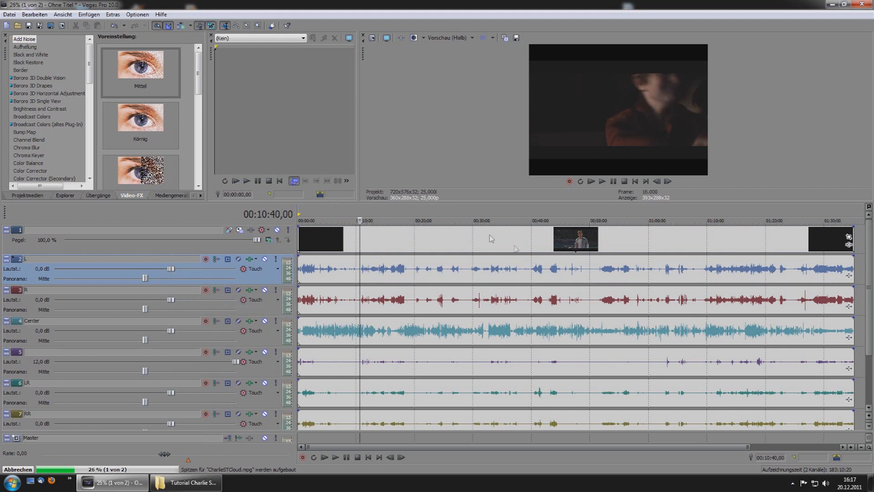
Step: Enlarge the video preview area, play the film briefly from 00:10:40, stop playback and shrink the preview again
left_click_drag(501, 201, 536, 295)
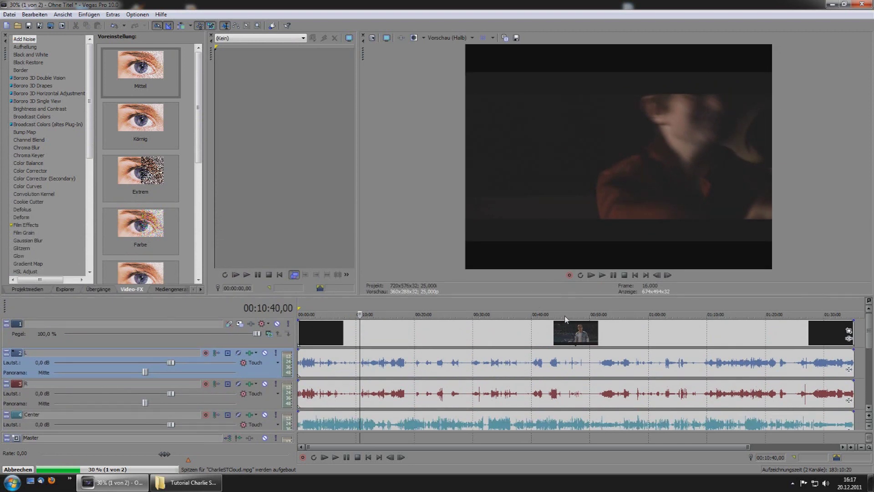
key("space")
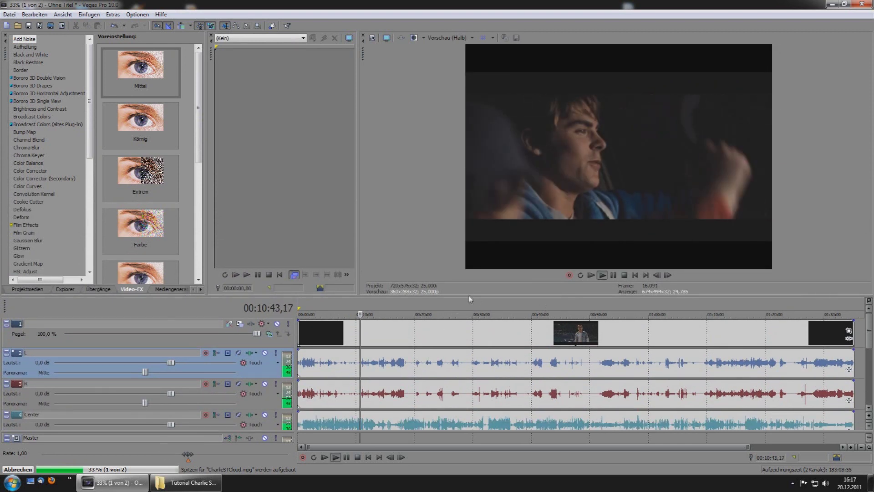
key("space")
left_click_drag(467, 300, 459, 216)
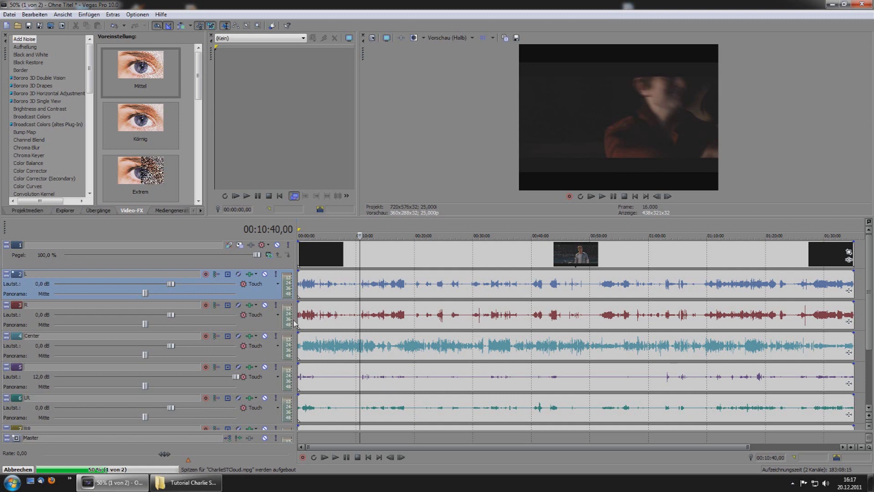
Step: Mute the R track and the LR track
left_click(265, 305)
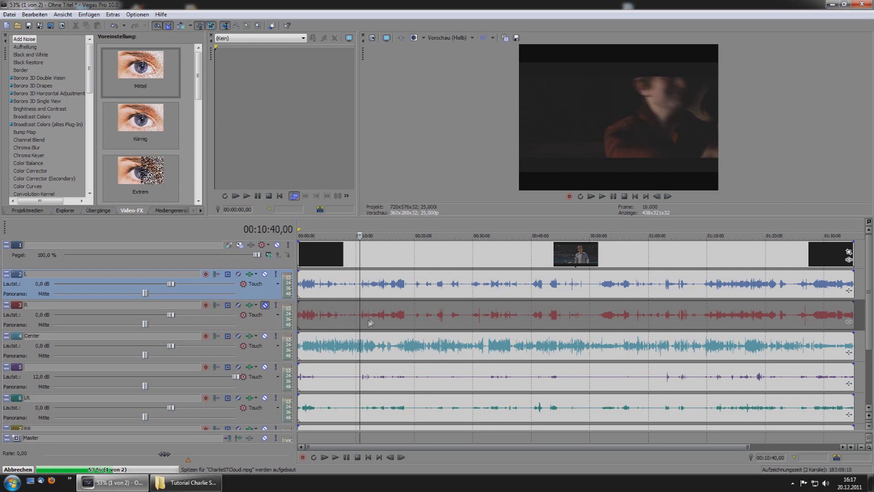
scroll(404, 308, "down", 1)
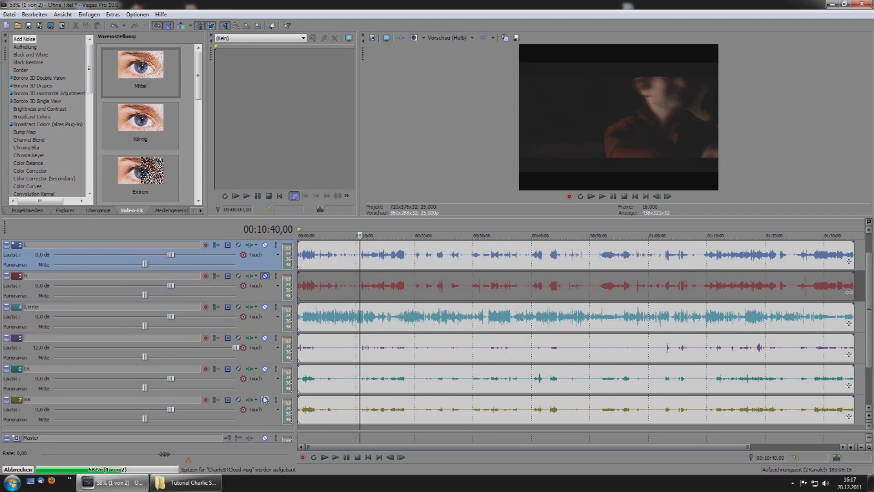
left_click(264, 369)
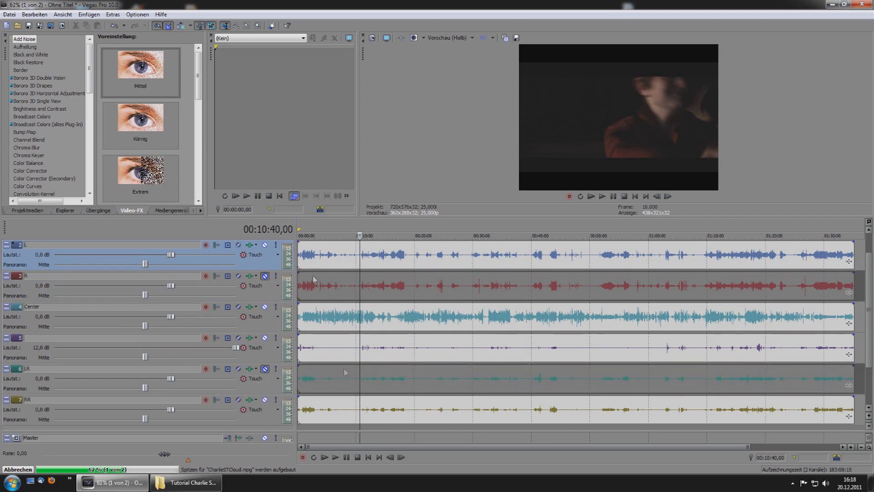
Step: Try muting the RR track instead of LR, restore RR and mute LR again
left_click(265, 369)
left_click(265, 399)
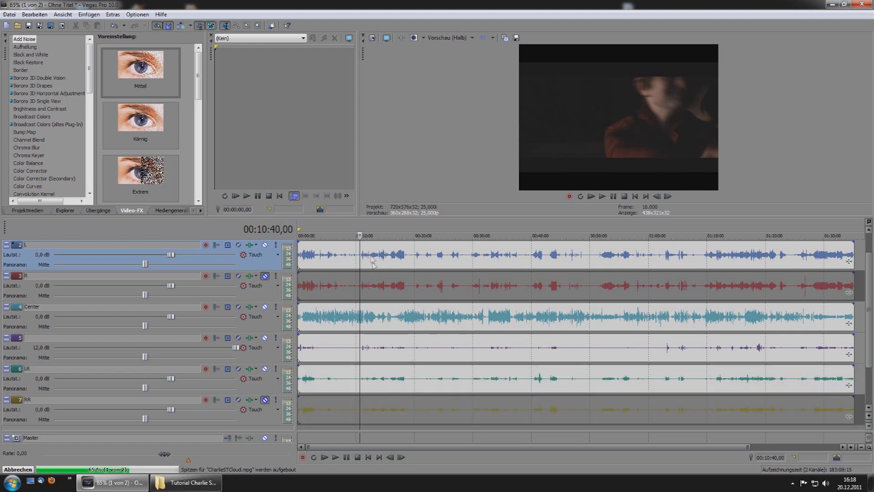
left_click(265, 399)
scroll(348, 388, "down", 1)
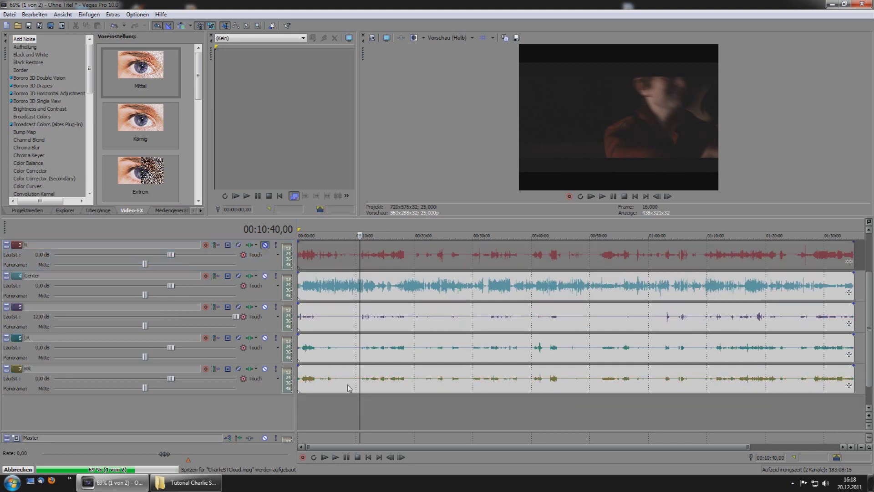
scroll(326, 373, "up", 1)
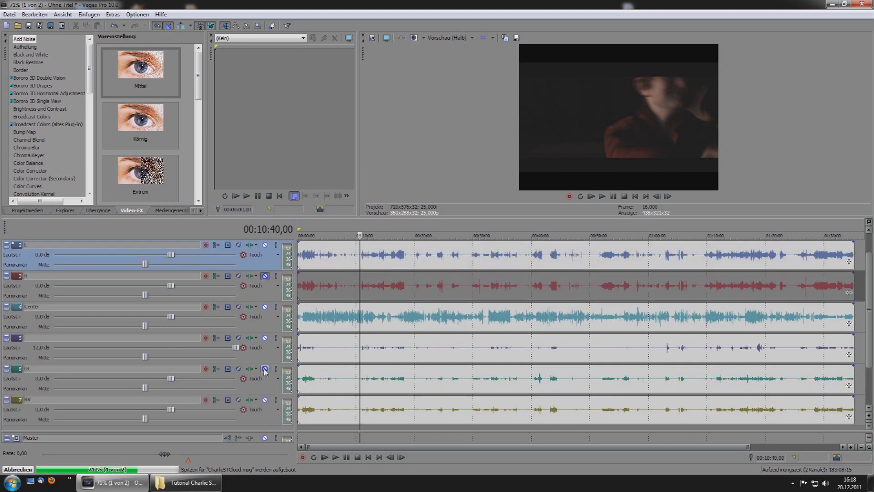
left_click(265, 370)
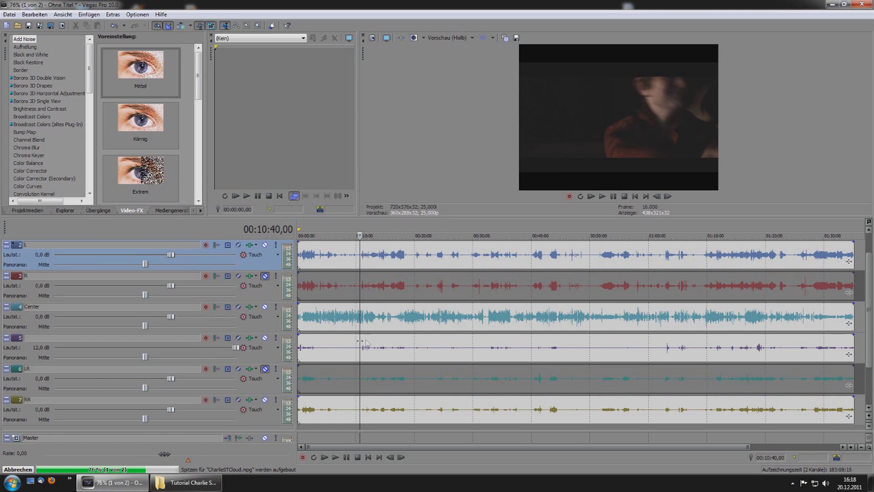
Step: Play the film from about 00:06:53 with the Center track audible and stop playback
scroll(362, 347, "up", 5)
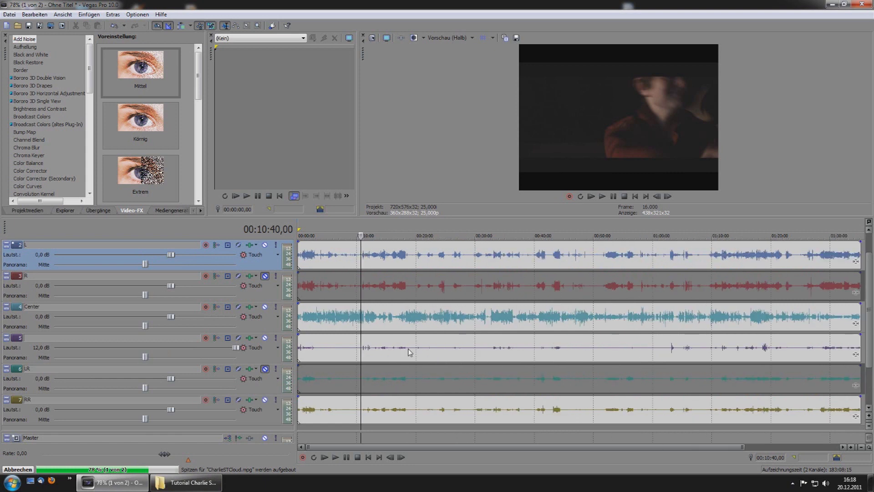
left_click(407, 228)
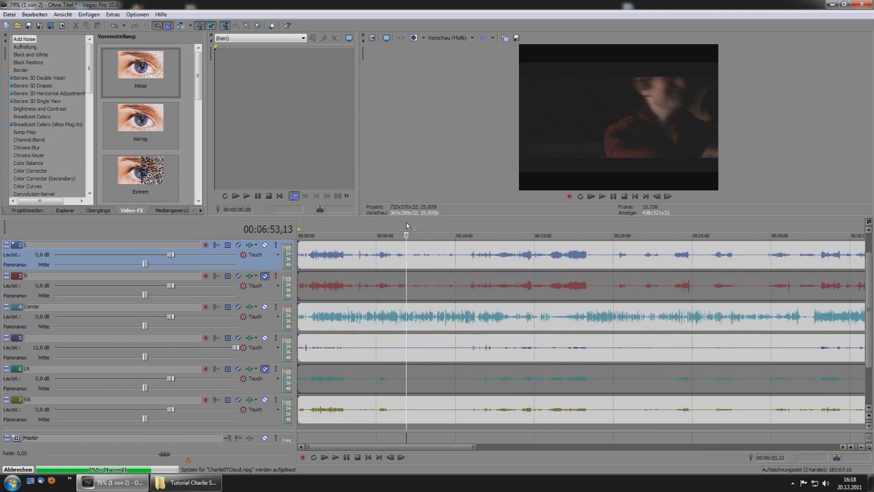
key("space")
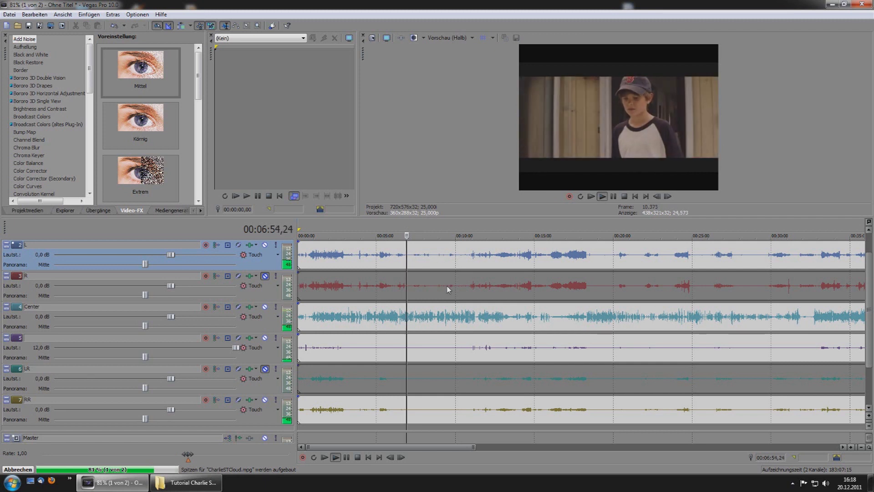
scroll(464, 307, "up", 4)
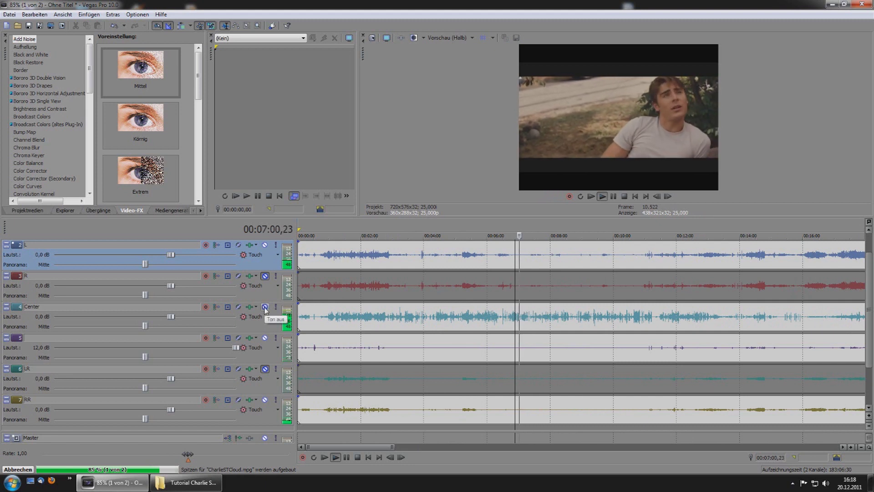
key("space")
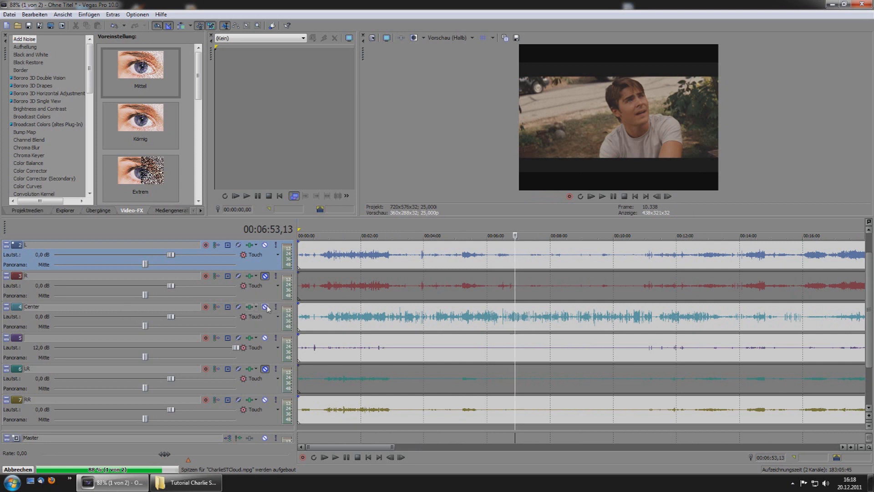
Step: Mute the Center track, play the film from about 00:06:53 without the dialogue and stop playback
left_click(265, 307)
key("space")
scroll(550, 312, "up", 3)
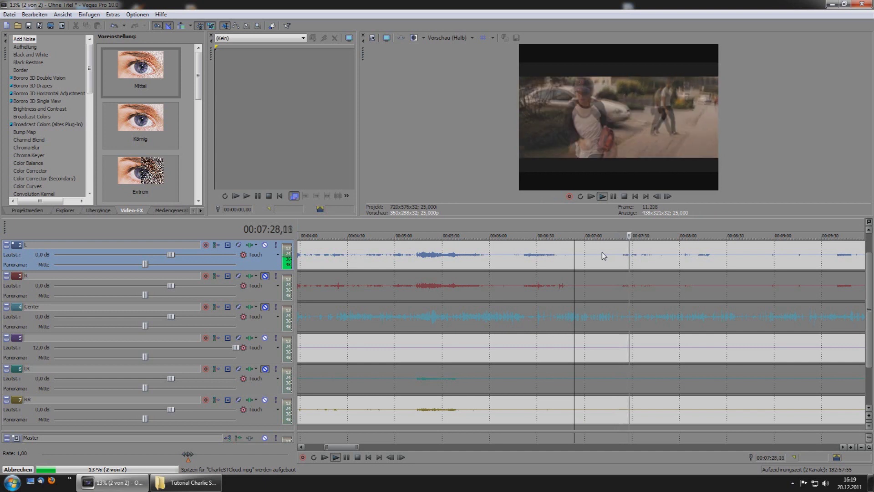
key("space")
Step: Select the Center track and play the film with it muted from about 00:07:08 and about 00:07:32
left_click(628, 290)
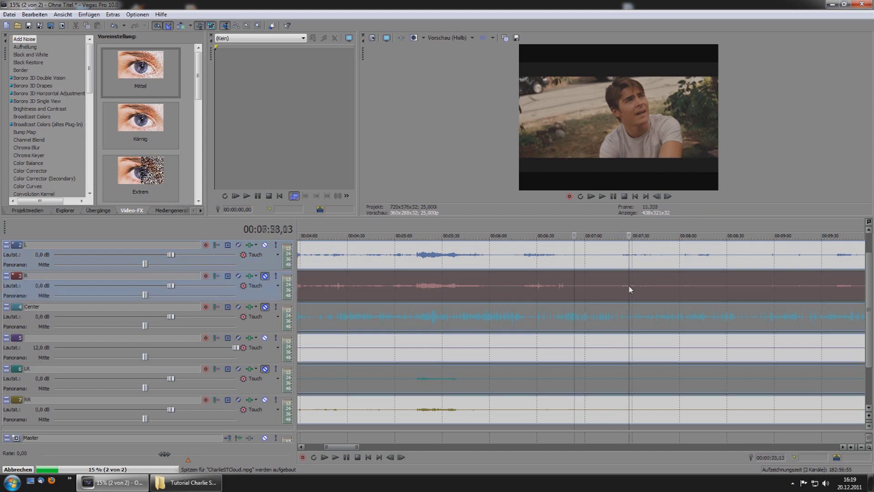
scroll(489, 295, "down", 4)
scroll(465, 298, "down", 2)
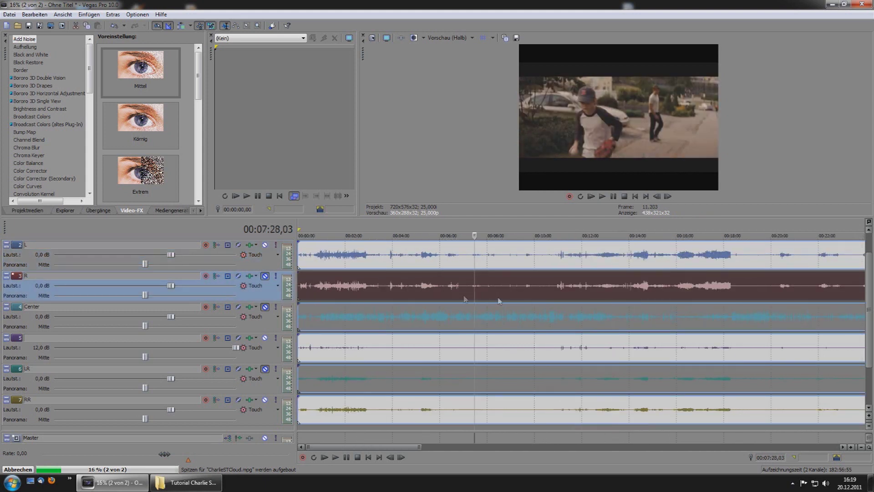
scroll(484, 314, "up", 8)
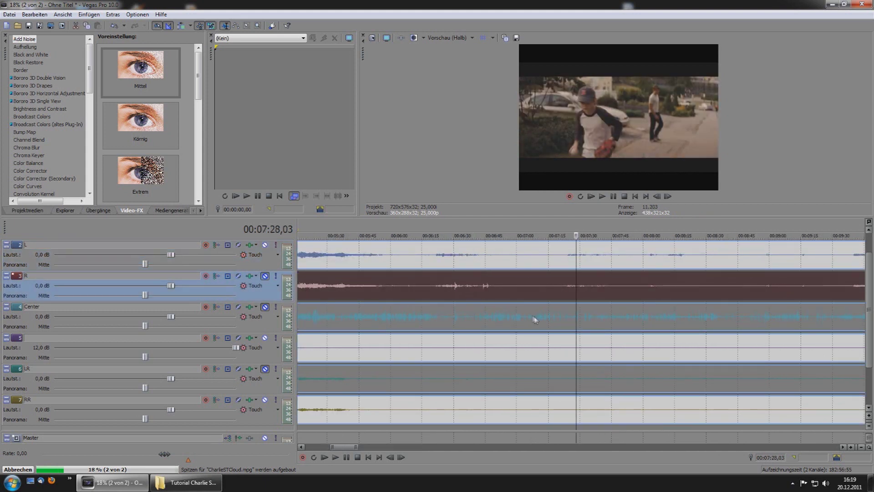
left_click(534, 318)
key("space")
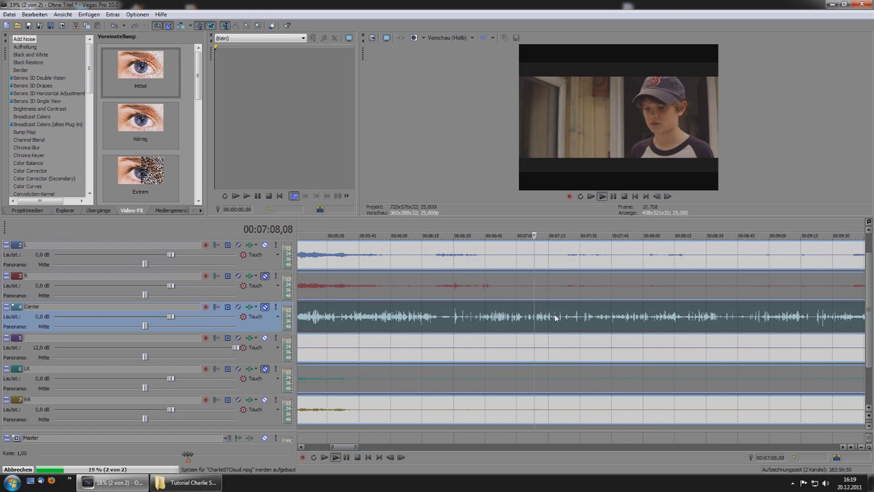
left_click(567, 236)
left_click(577, 236)
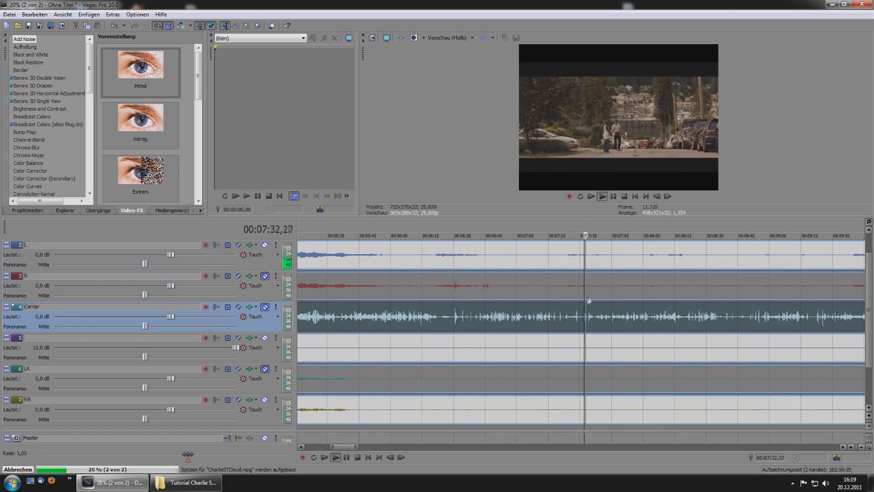
Step: Play the film with the Center track muted from about 00:07:24 and stop playback at about 00:07:25
scroll(572, 302, "up", 6)
key("space")
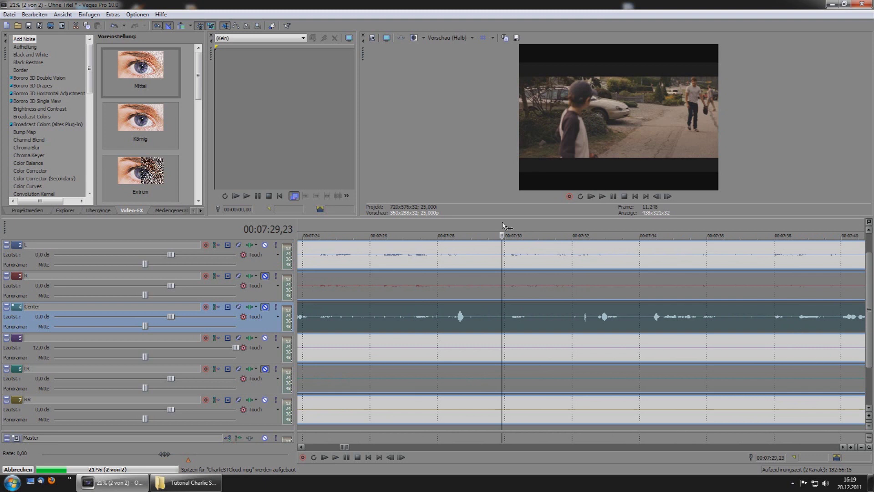
left_click(320, 233)
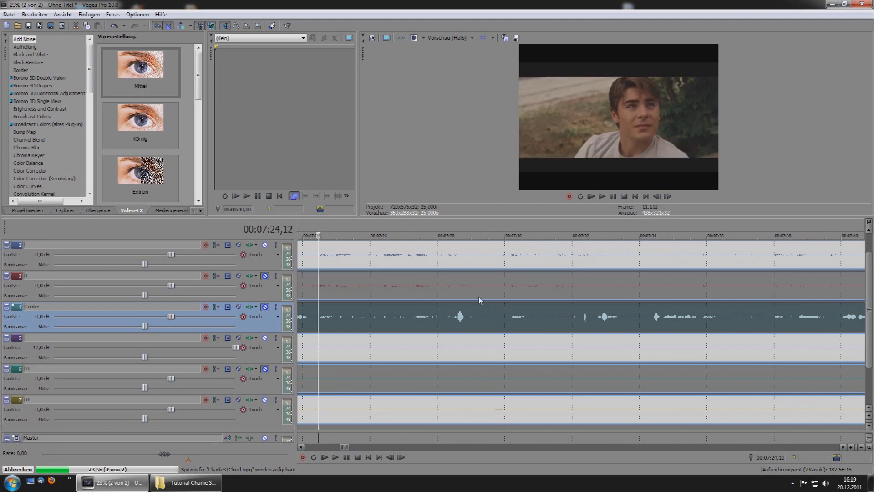
scroll(479, 296, "up", 2)
scroll(633, 308, "down", 2)
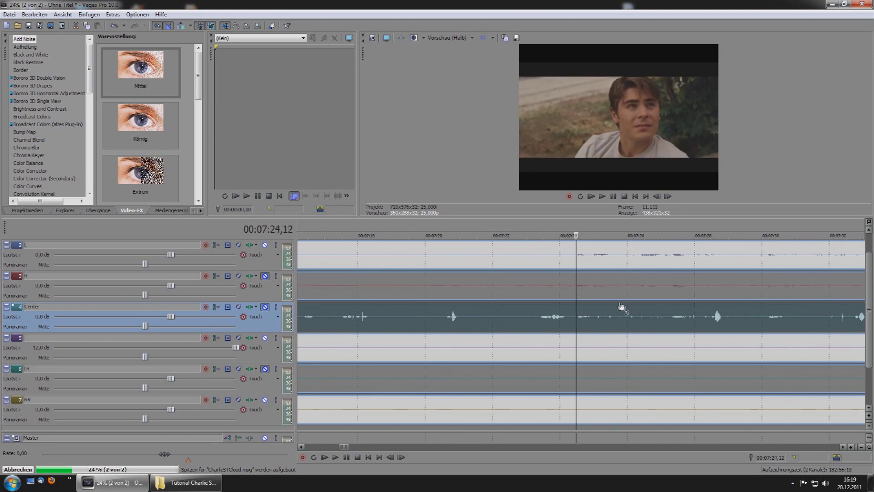
key("space")
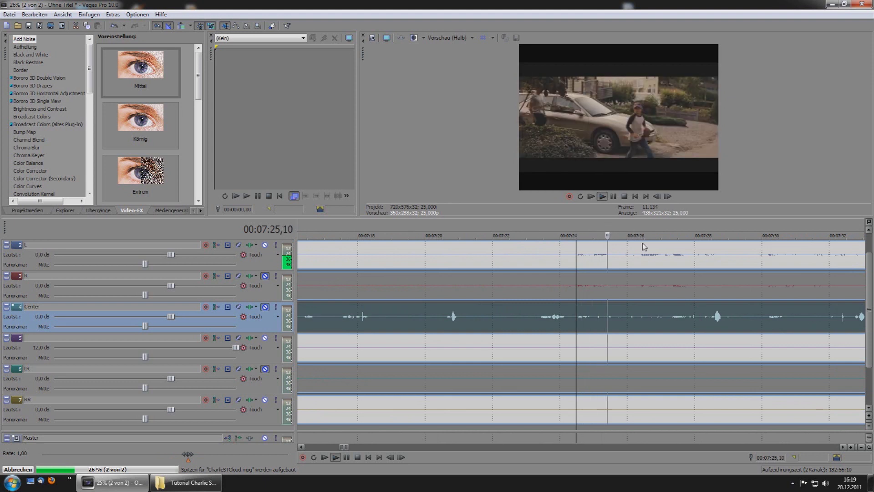
left_click(619, 294)
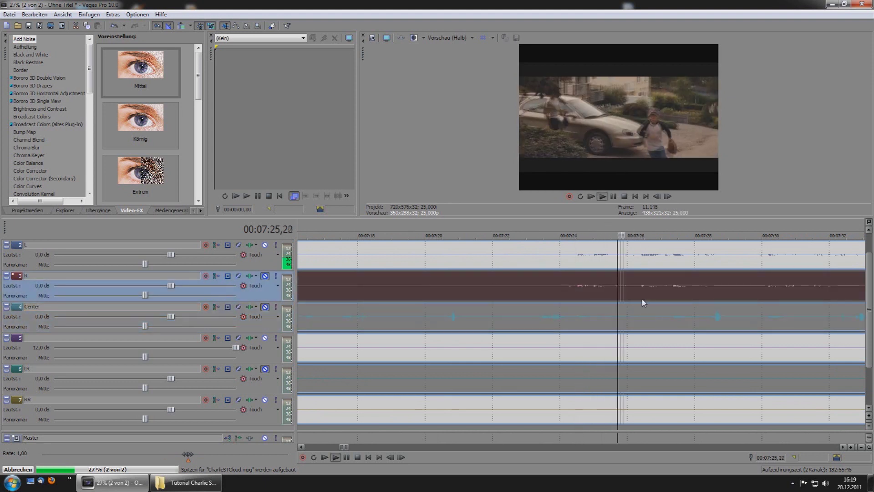
key("space")
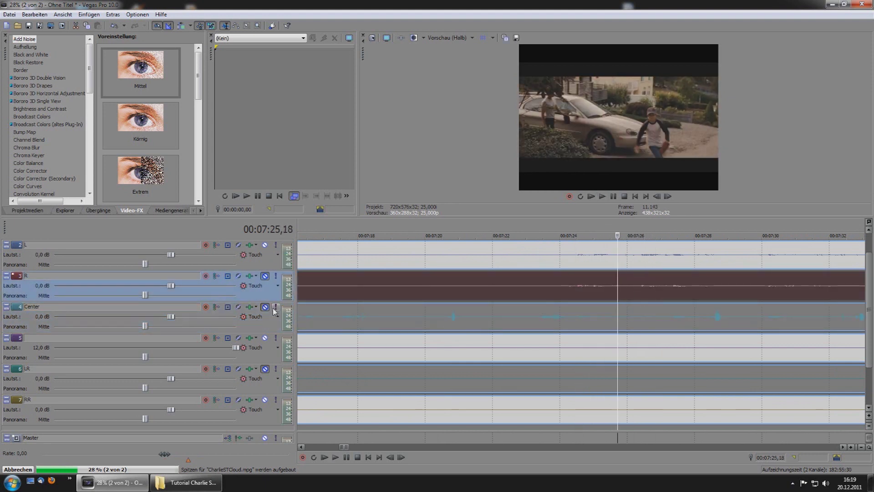
Step: Solo the Center track and play its dialogue from about 00:07:25 and again from about 00:07:24
left_click(275, 307)
key("space")
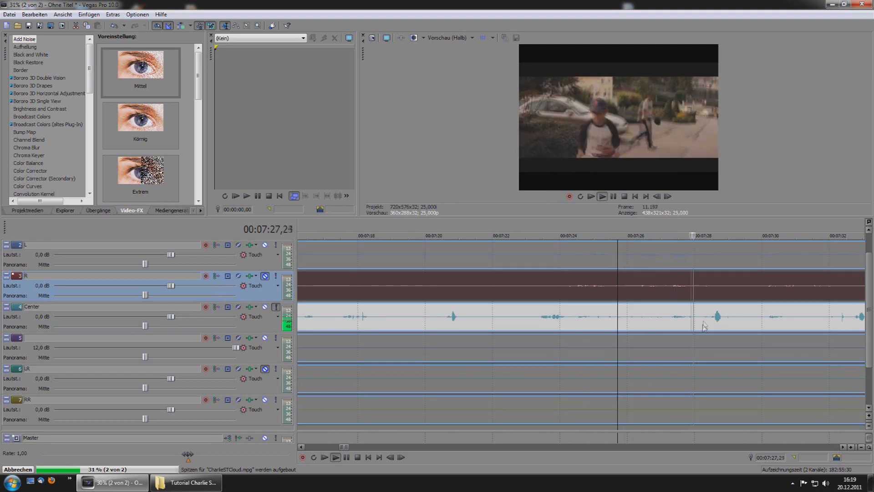
key("space")
scroll(609, 325, "up", 3)
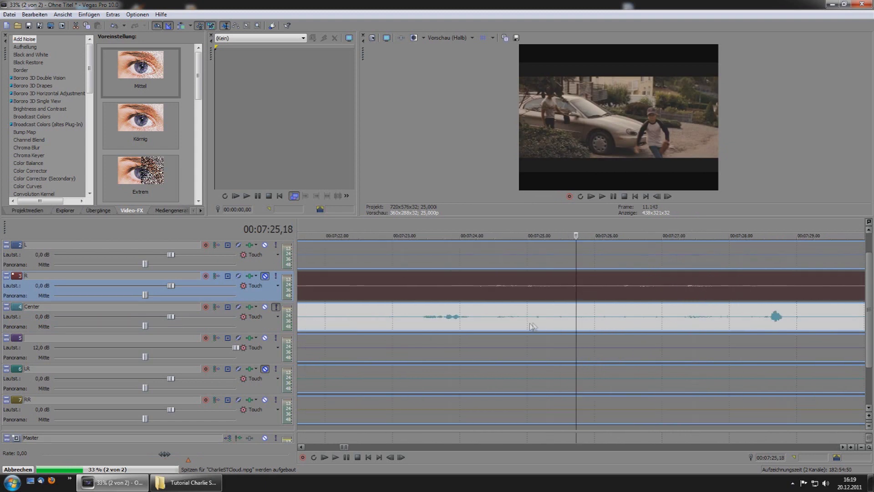
left_click(477, 321)
key("space")
key("space")
Step: Place a marker at 00:07:23,10, just before the dialogue line in the Center track
left_click(428, 320)
scroll(427, 322, "down", 3)
key("m")
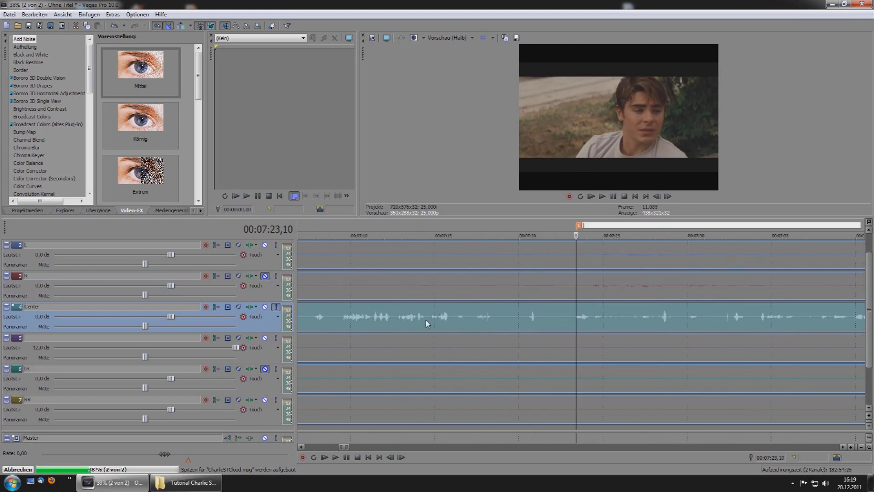
Step: Play the soloed Center track from the marker and jump ahead to about 00:07:45 to find the scene's end
scroll(647, 321, "down", 2)
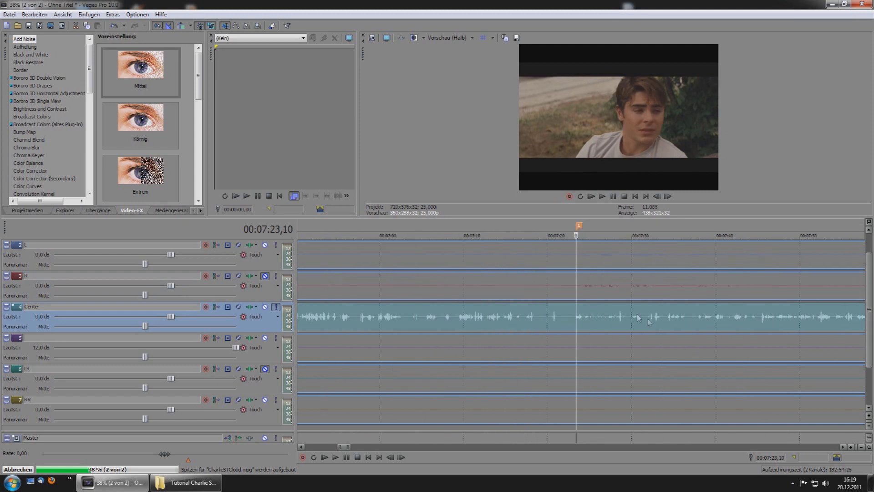
left_click(695, 229)
left_click(580, 226)
key("space")
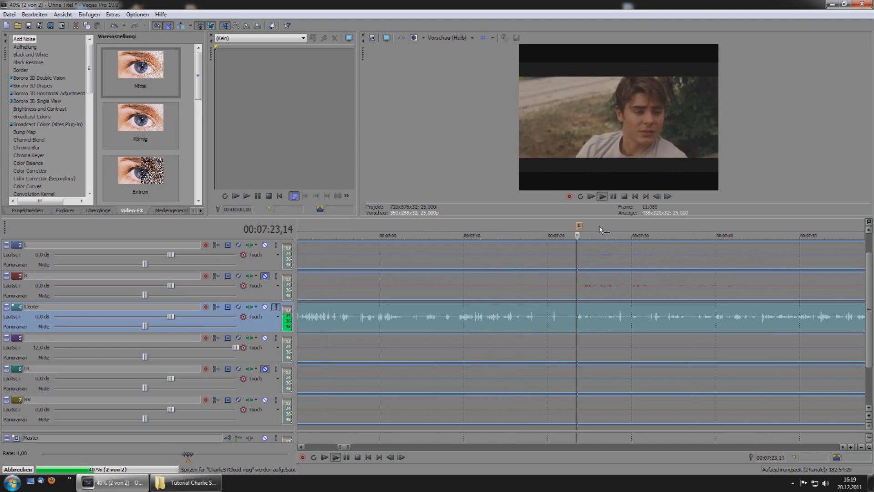
left_click(644, 226)
left_click(679, 228)
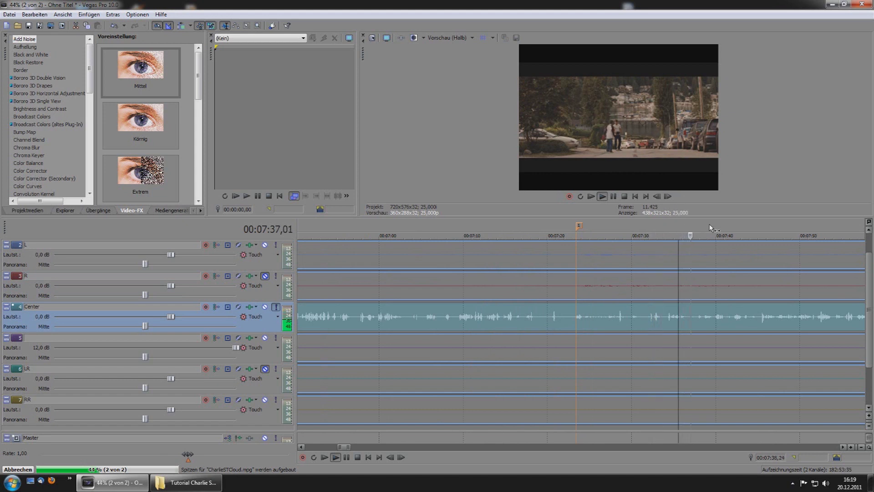
left_click(706, 226)
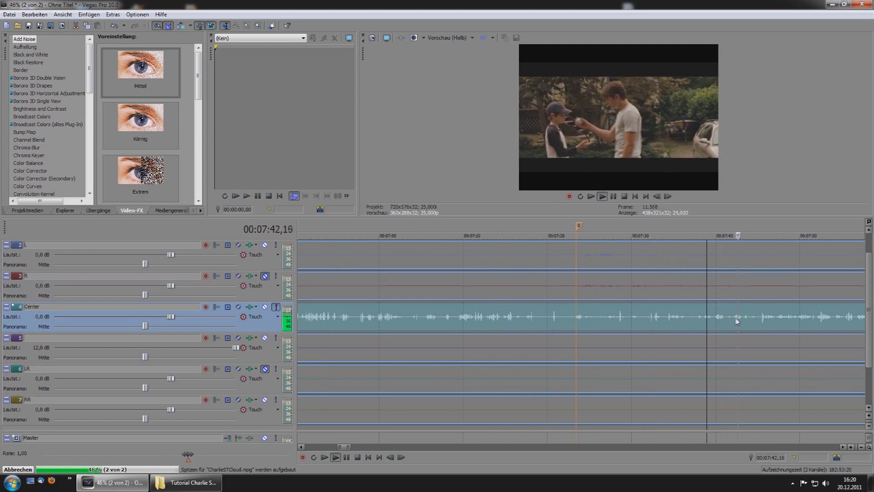
left_click(761, 319)
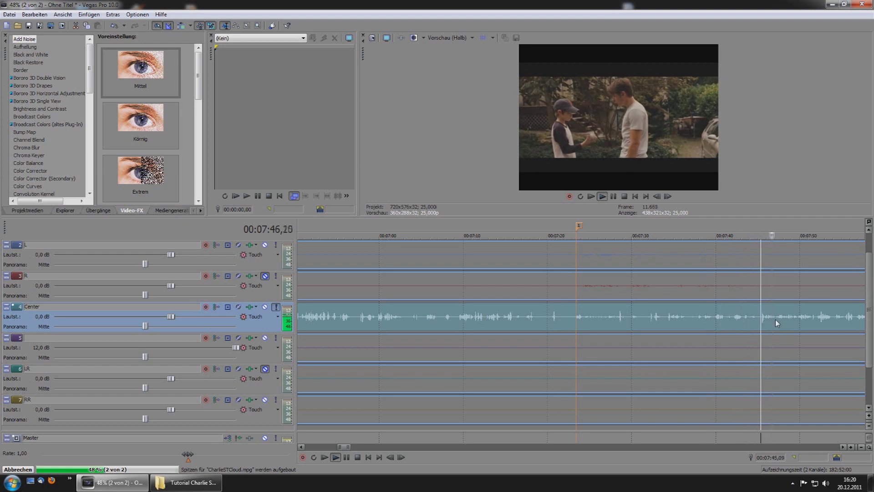
Step: Pause playback, step the cursor frame by frame to 00:07:46,23 and place a second marker there
key("Return")
scroll(778, 319, "up", 5)
scroll(777, 318, "up", 2)
key("Left")
key("Left")
key("Left")
key("Left")
key("Left")
key("Left")
key("Left")
key("Left")
key("Left")
key("Left")
key("Right")
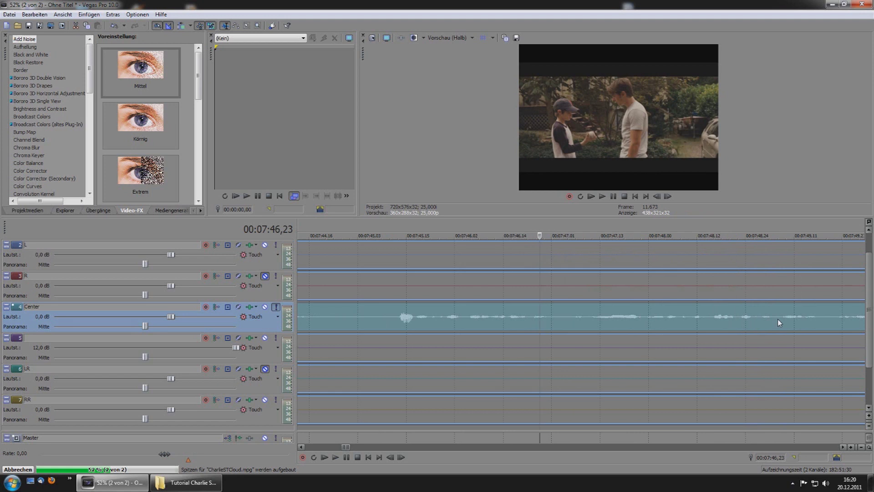
key("m")
scroll(555, 282, "down", 3)
scroll(545, 274, "down", 3)
Step: Split the video and all audio tracks at both markers, 00:07:23,10 and 00:07:46,23
left_click(430, 228)
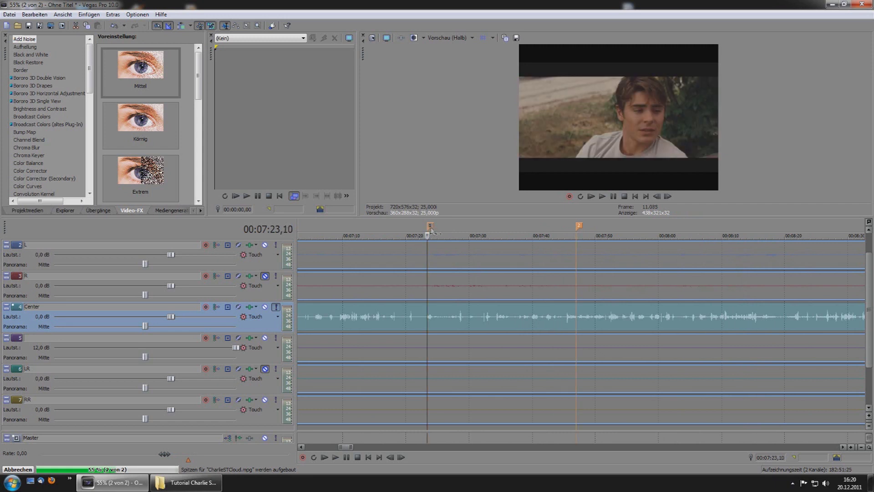
scroll(487, 289, "up", 2)
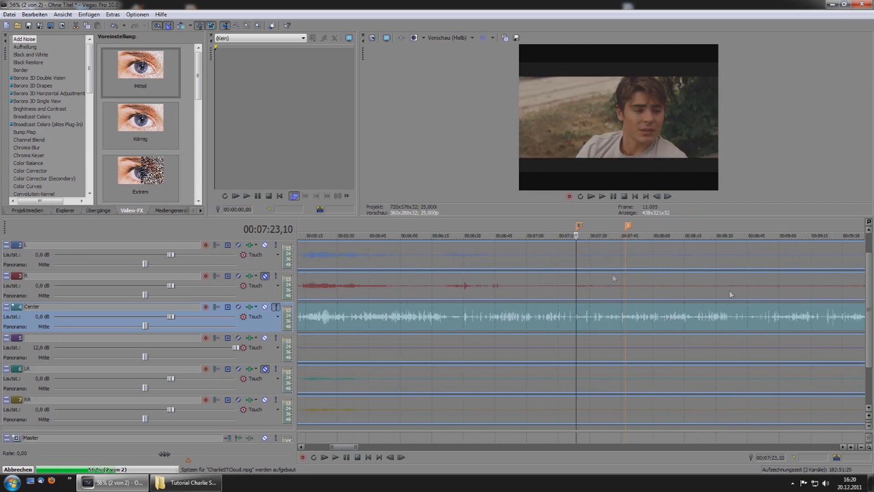
scroll(546, 282, "down", 6)
scroll(585, 314, "up", 5)
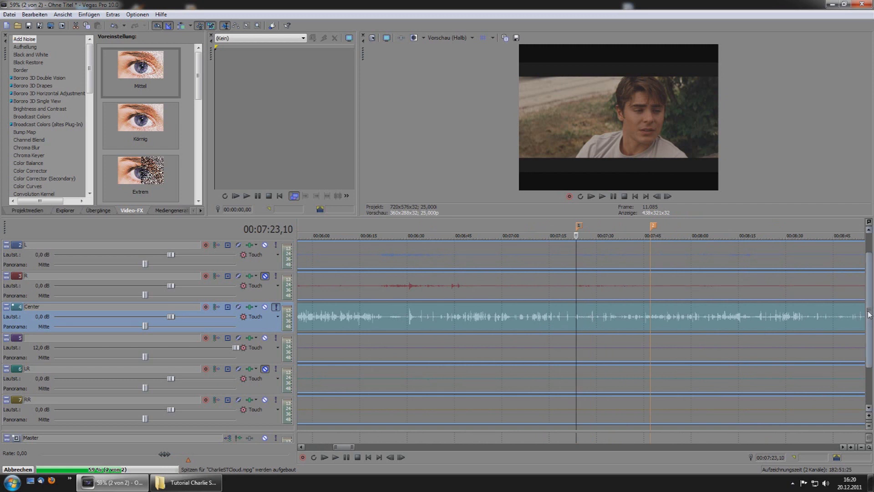
left_click_drag(868, 310, 868, 327)
left_click(577, 403)
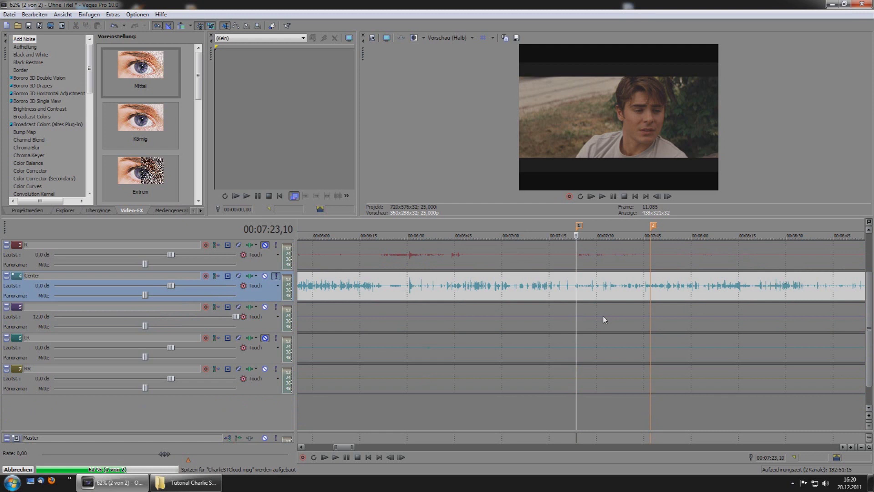
key("s")
left_click(653, 226)
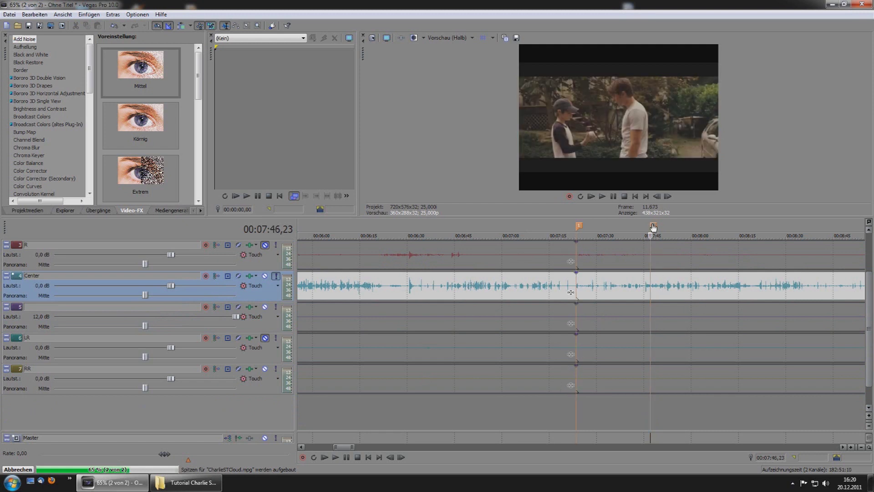
key("s")
Step: Enlarge the track area, then select and delete all video and audio events after the second marker
scroll(671, 312, "down", 6)
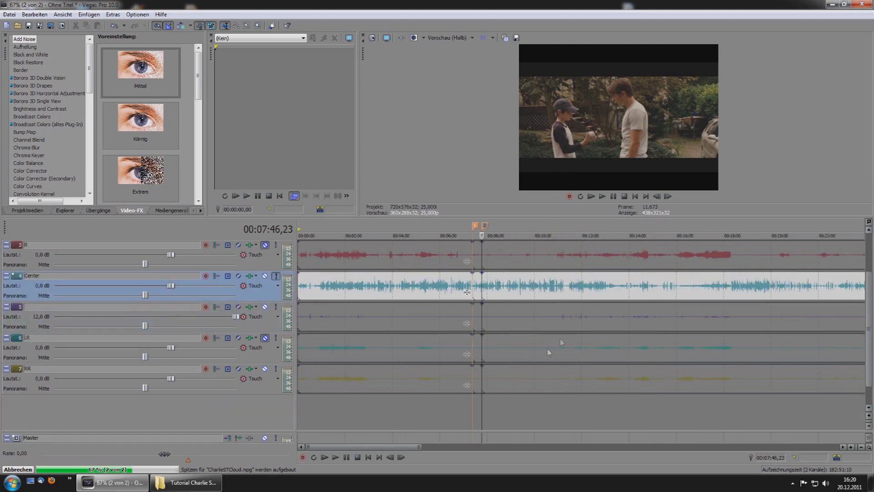
scroll(549, 352, "down", 2)
left_click_drag(550, 217, 549, 149)
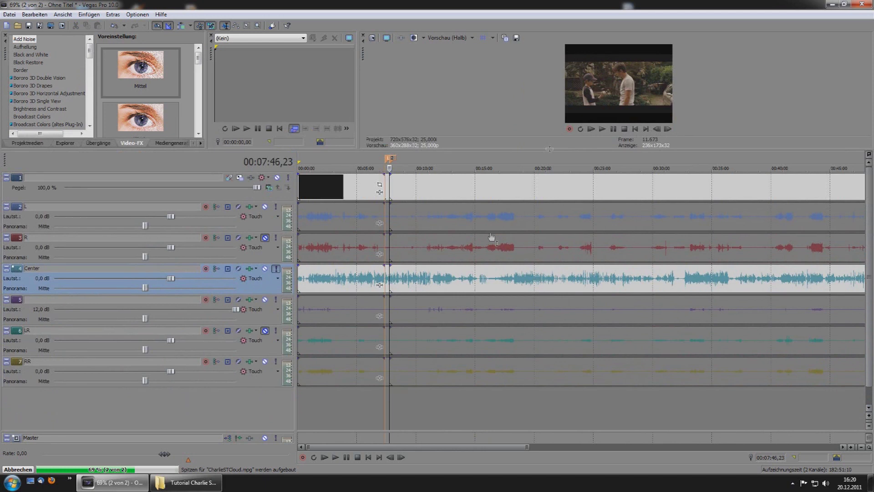
left_click(246, 26)
left_click_drag(414, 414, 471, 164)
key("Delete")
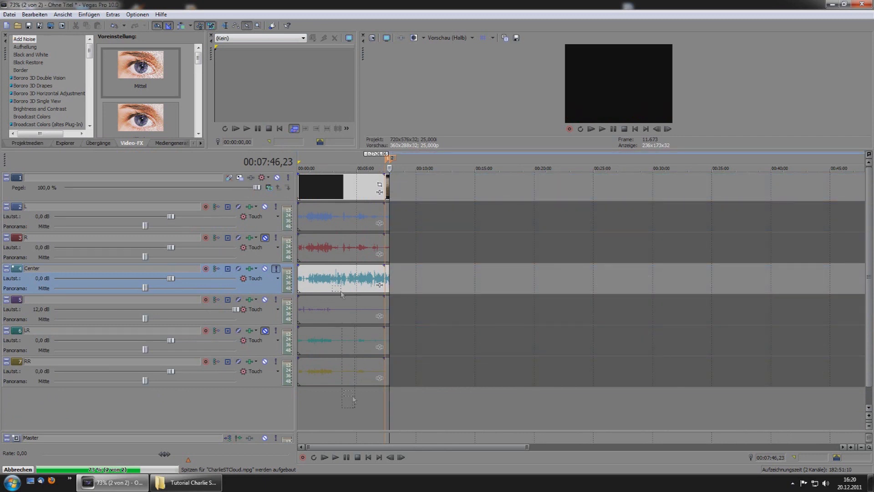
Step: Delete all events before the first marker so the scene starts at 00:00:00,00, and restore the normal edit tool
scroll(423, 264, "up", 4)
left_click_drag(632, 410, 308, 184)
left_click(225, 25)
left_click(300, 190)
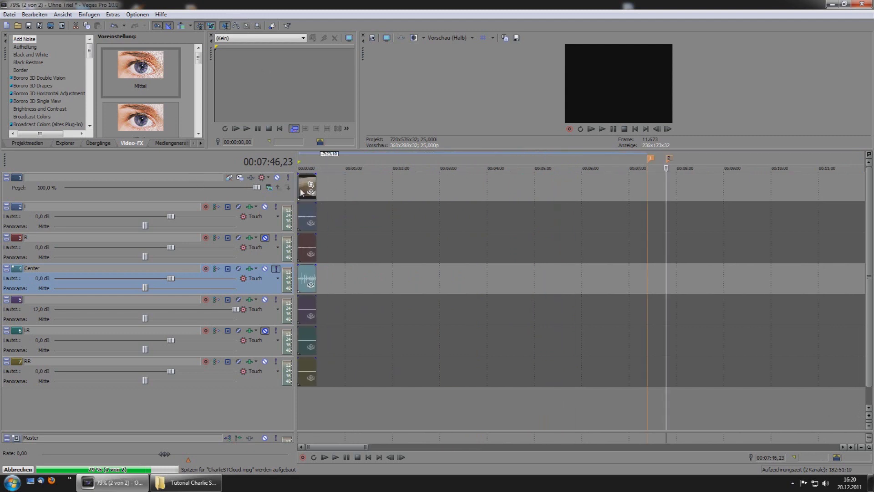
Step: Enlarge the video preview and play the cut scene from its start
scroll(392, 215, "up", 8)
scroll(452, 227, "up", 4)
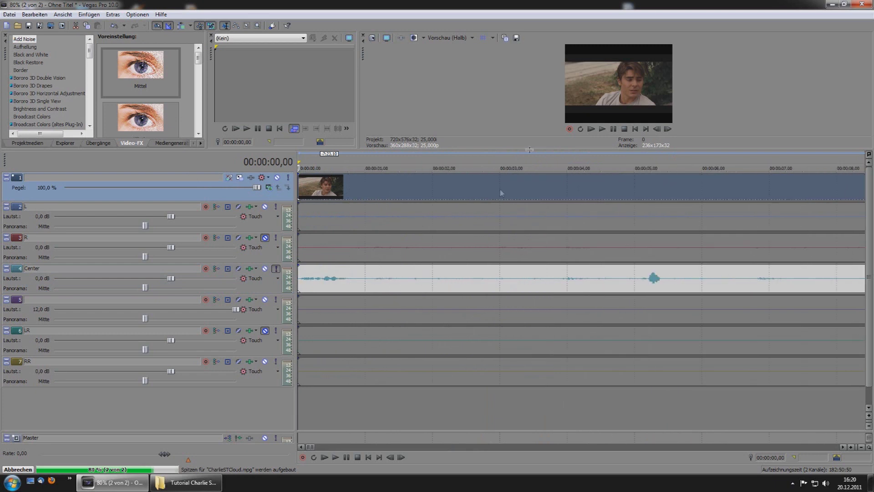
left_click_drag(556, 150, 552, 273)
scroll(337, 399, "up", 2)
key("space")
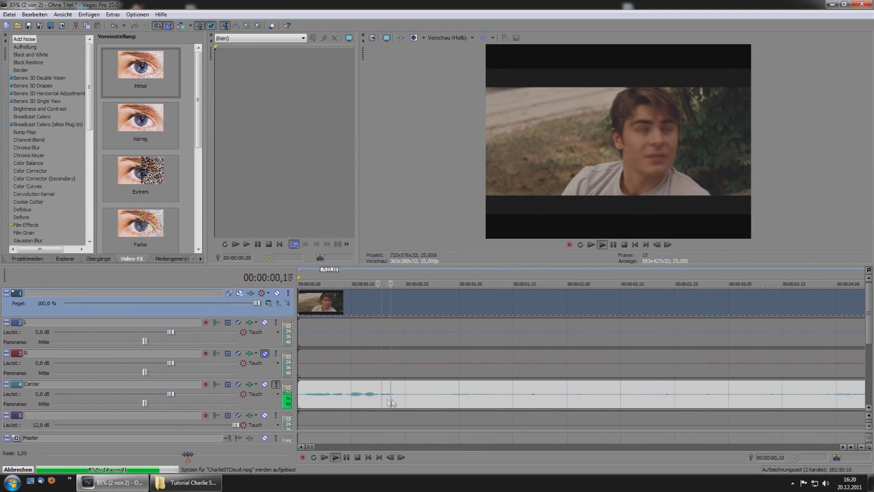
Step: Split the Center track at about 00:00:00,21 and delete the spoken piece before the cut
left_click(408, 395)
key("s")
key("space")
left_click(381, 397)
key("Delete")
Step: Play on, split the Center track at 00:00:05,02 and trim about 11 frames of speech off the following piece
left_click(421, 394)
key("space")
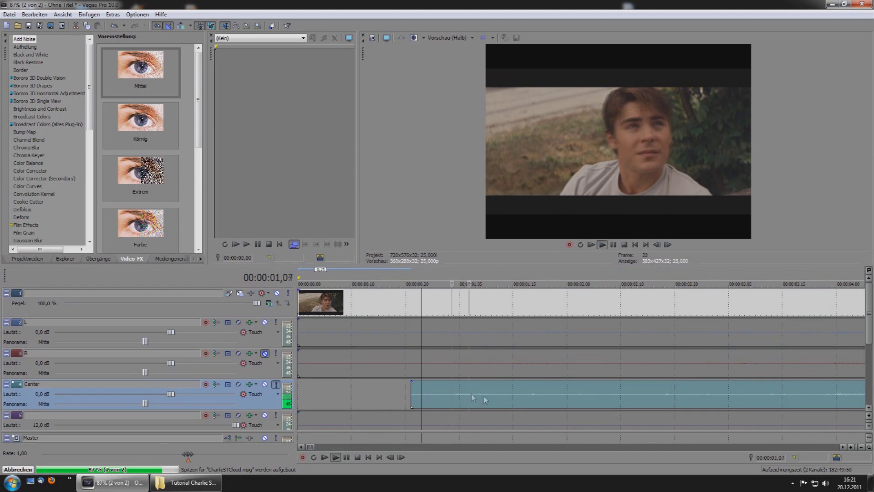
scroll(655, 393, "down", 5)
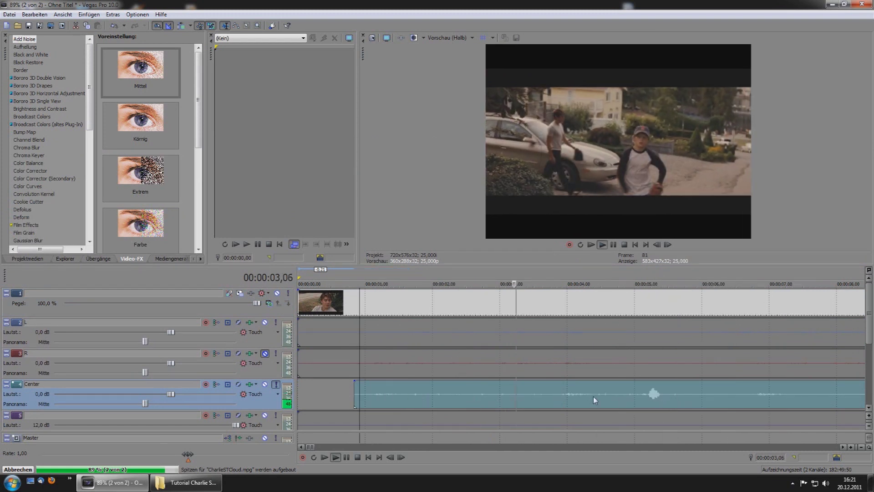
left_click(639, 395)
key("s")
left_click_drag(641, 396, 667, 399)
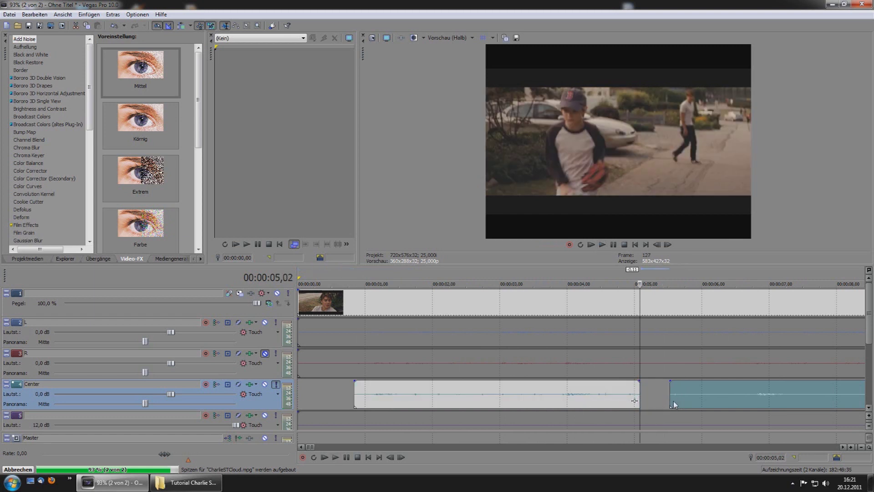
Step: Play the Center track around the new gap, starting again from about 00:00:04,00, and stop playback
key("space")
key("space")
left_click(572, 390)
key("space")
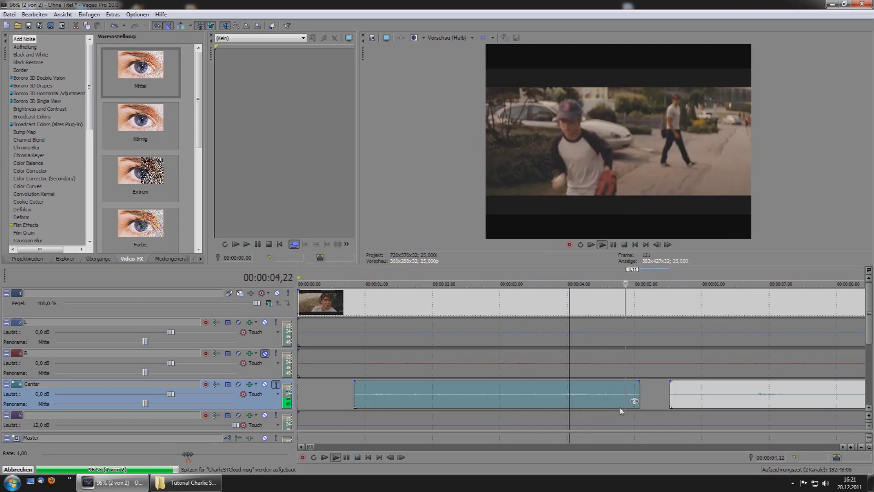
key("space")
Step: Split the Center track at 00:00:04,14 and copy the short piece after the cut into the gap at about 00:00:05,02
left_click(609, 395)
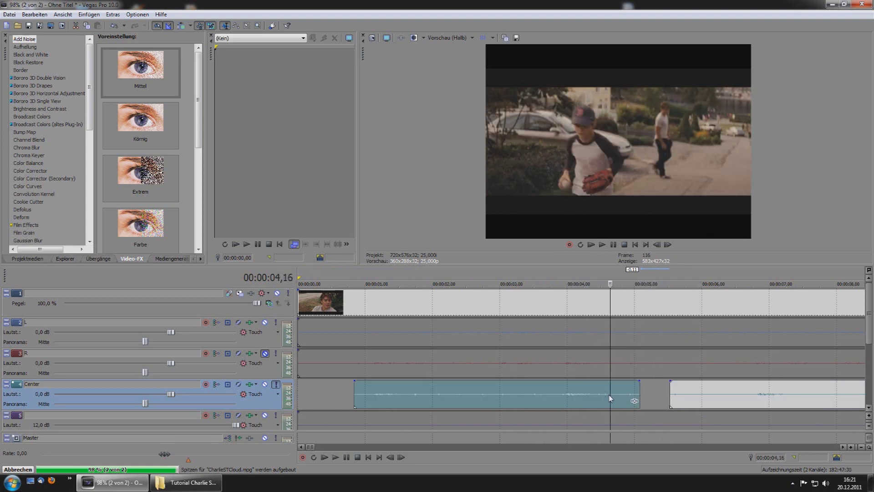
key("s")
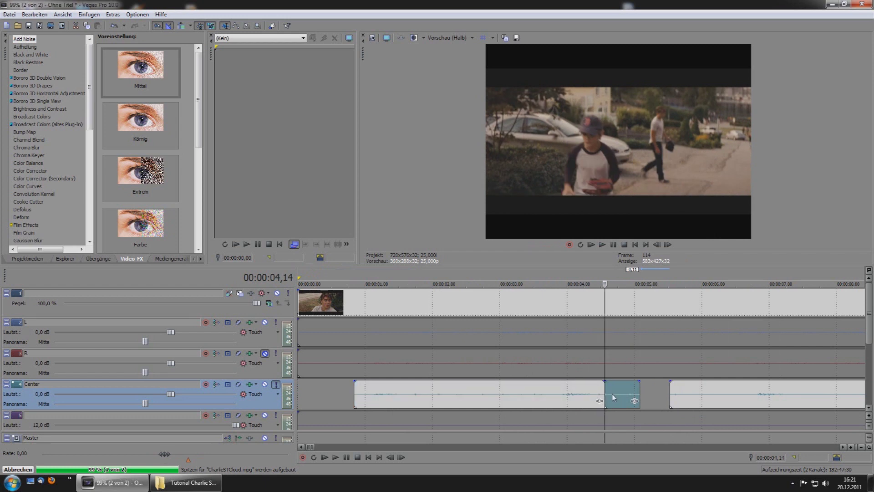
left_click(612, 395)
key("space")
left_click_drag(617, 395, 648, 393)
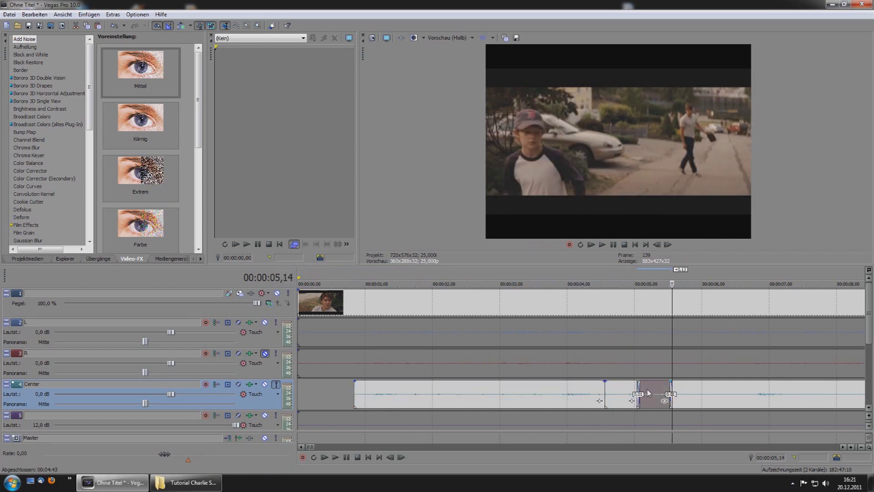
Step: Play the Center track from 00:00:03,24 across the filled gap and stop playback
left_click(564, 393)
key("space")
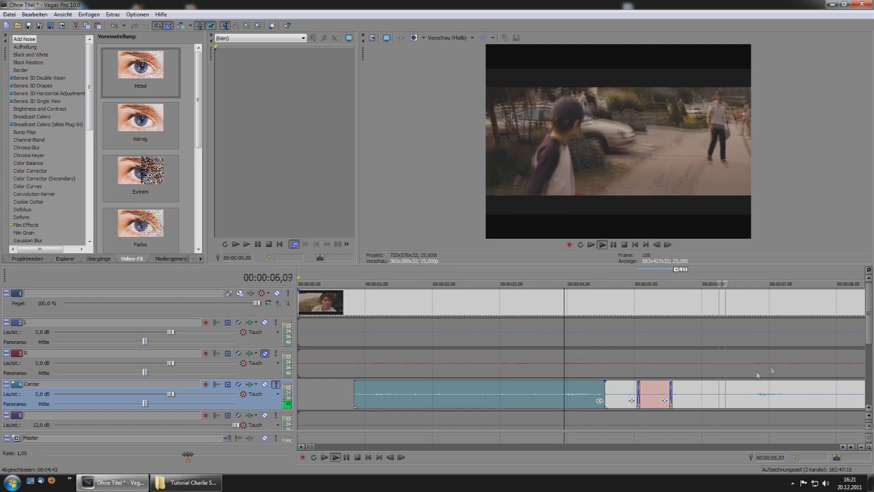
key("space")
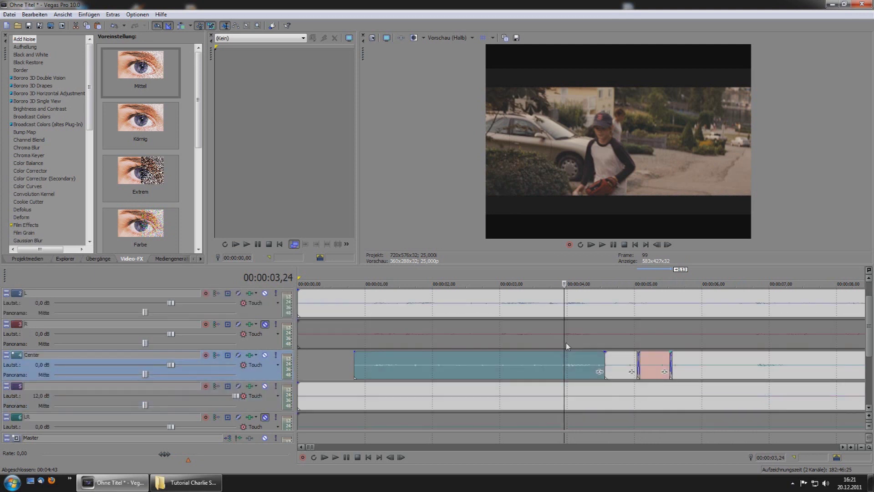
Step: Play the mix from 00:00:02,23 across the filled gap in the Center track and stop playback
left_click(495, 364)
left_click(495, 365)
key("space")
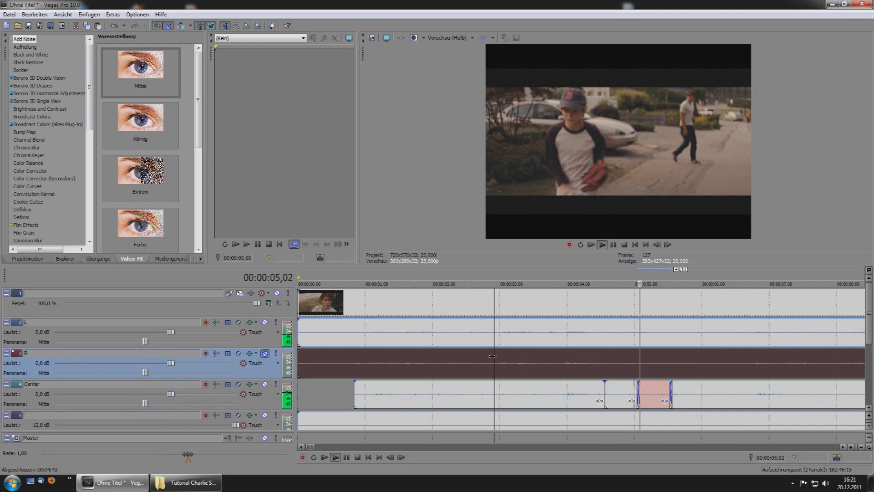
key("space")
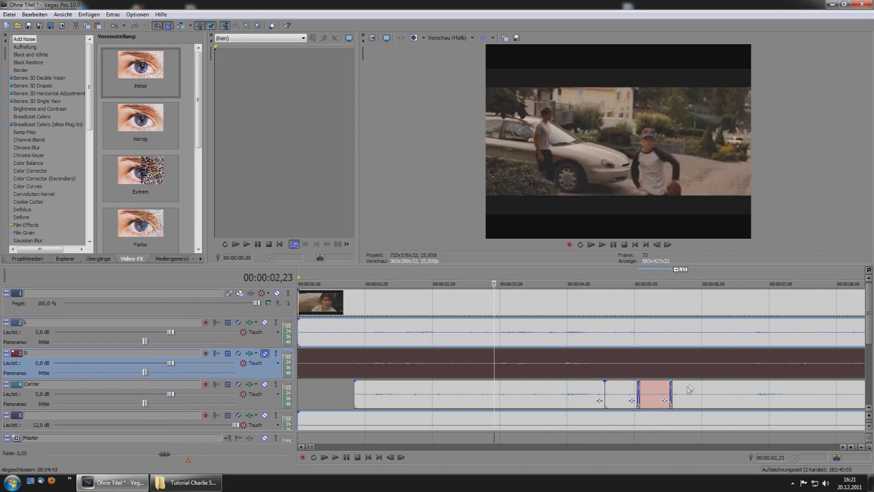
Step: Solo the Center track, play from 00:00:06,17, split it at about 00:00:09,08 and trim about 16 frames of speech off the following piece
left_click(747, 395)
scroll(746, 392, "right", 5)
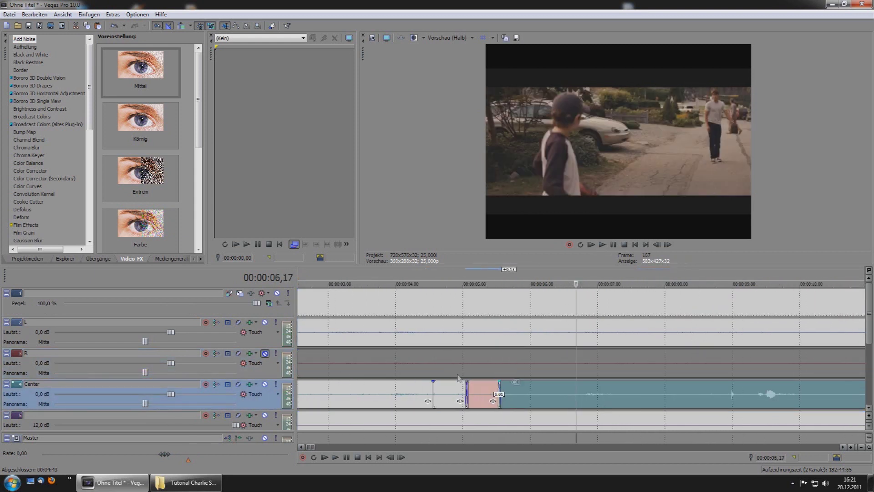
left_click(275, 385)
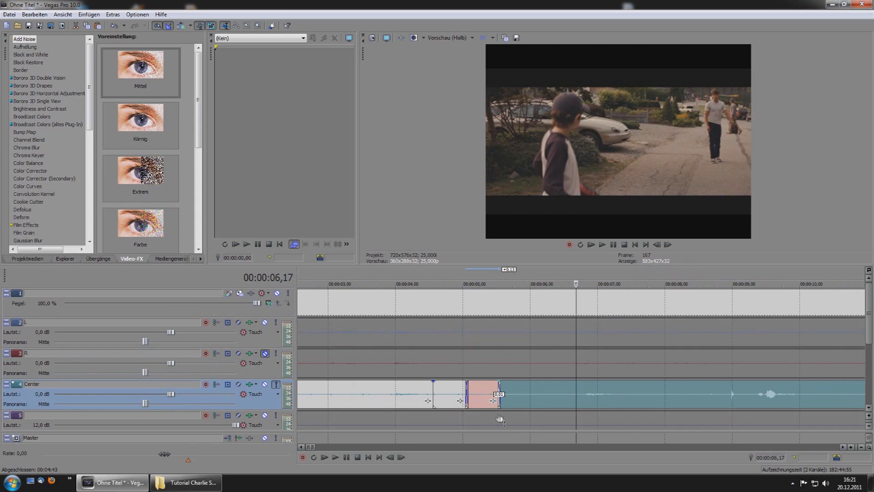
key("space")
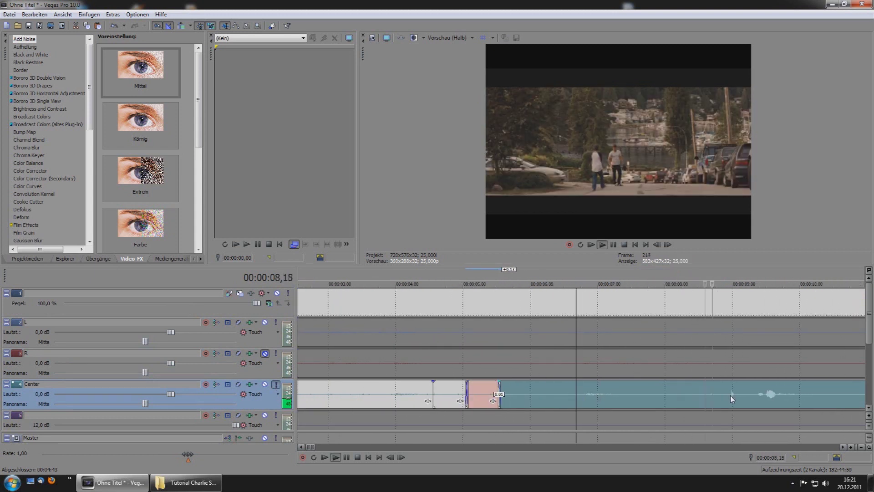
left_click(753, 398)
key("s")
left_click_drag(754, 397, 787, 399)
Step: Play on from 00:00:10,18, split the Center track at 00:00:11,00 and trim the start of the following piece to 00:00:12,09
left_click(846, 397)
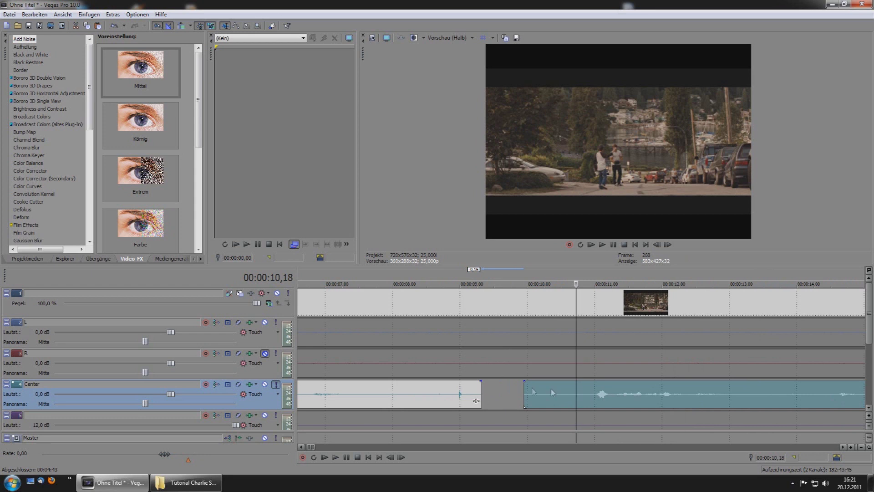
key("space")
left_click(593, 394)
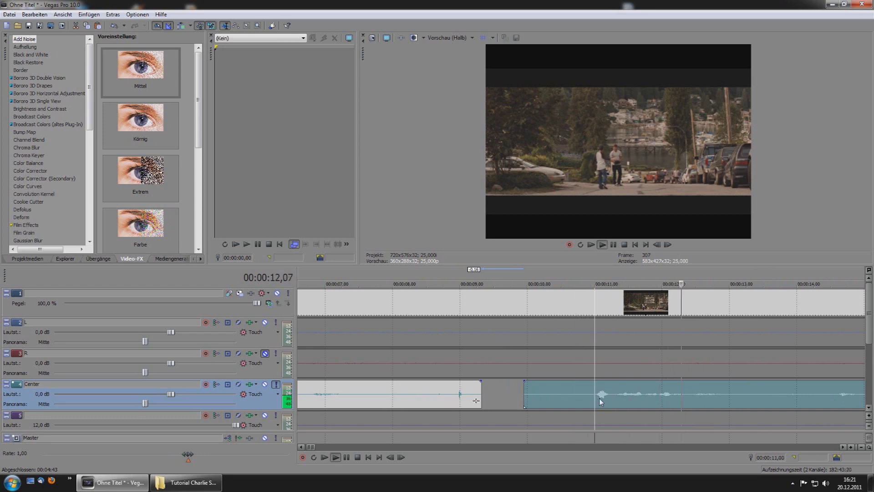
key("space")
key("s")
left_click_drag(595, 395, 694, 400)
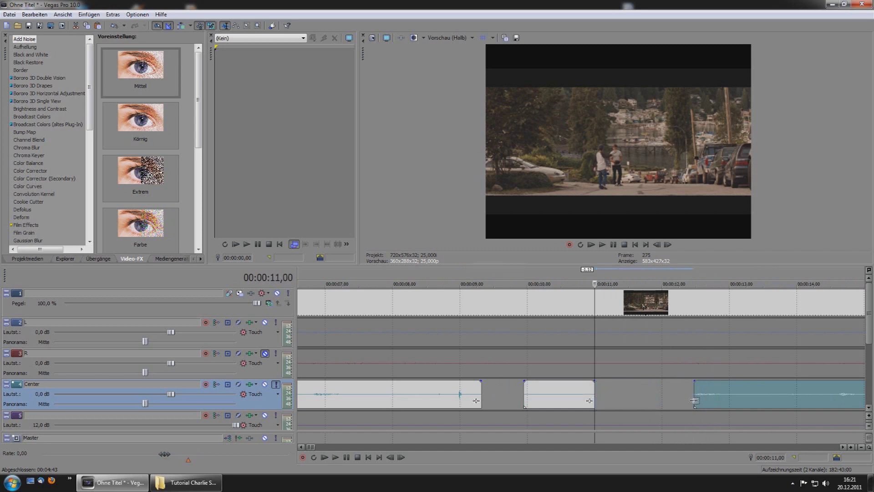
left_click(688, 400)
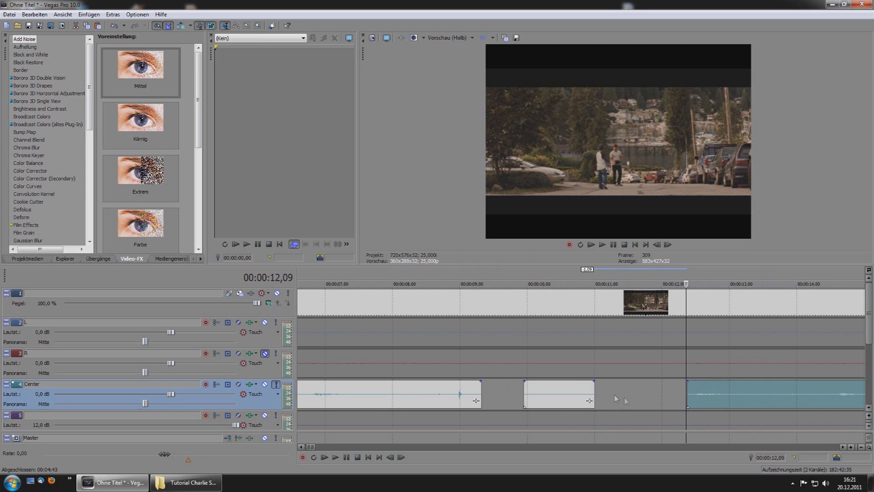
Step: Add short fade-outs and fade-ins to the Center pieces on both sides of the two new gaps between about 00:00:09,08 and 00:00:12,09
left_click_drag(596, 381, 581, 381)
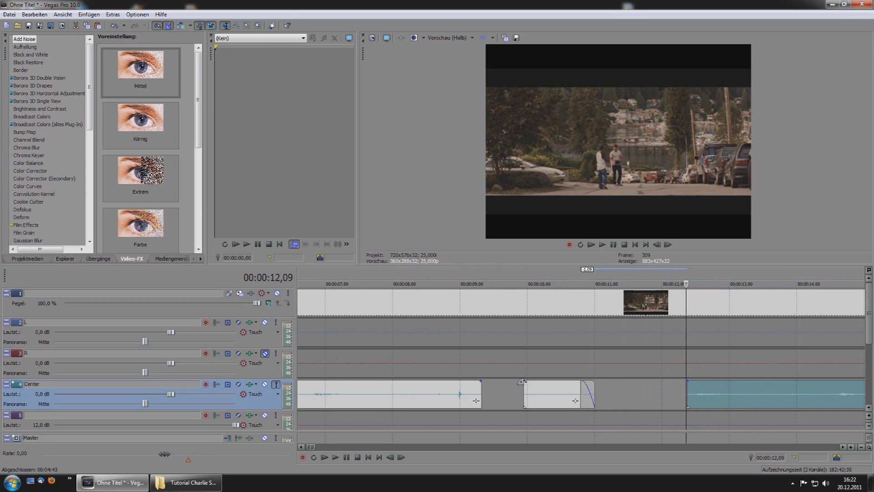
left_click_drag(522, 381, 545, 382)
left_click_drag(482, 379, 460, 380)
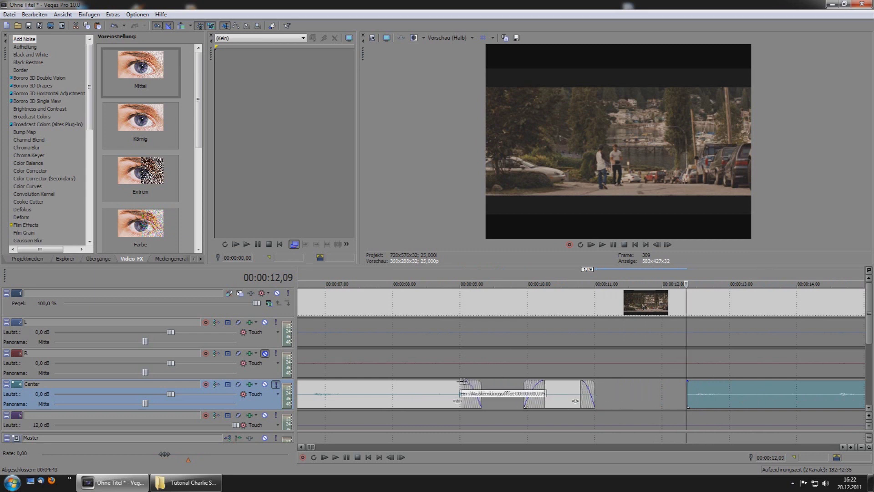
left_click_drag(684, 380, 716, 381)
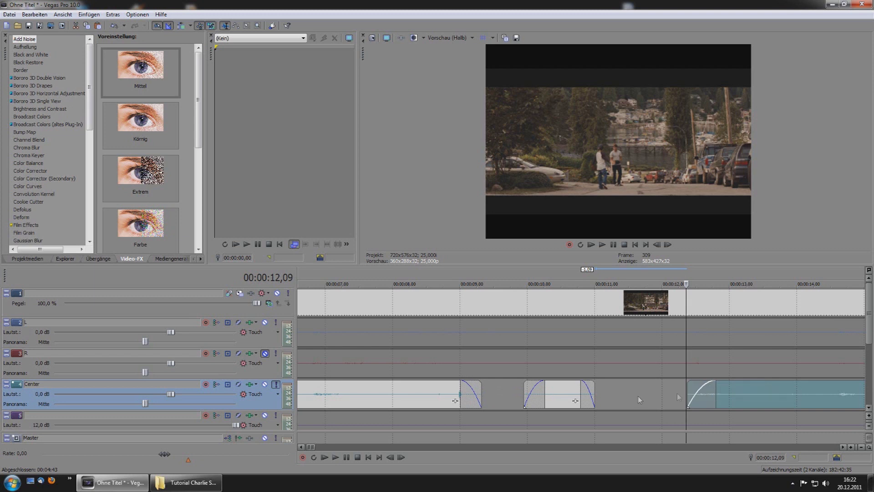
Step: Play the soloed Center track from about 00:00:12,00 into the last fade-in, stop, and turn the track's solo off
scroll(742, 395, "down", 3)
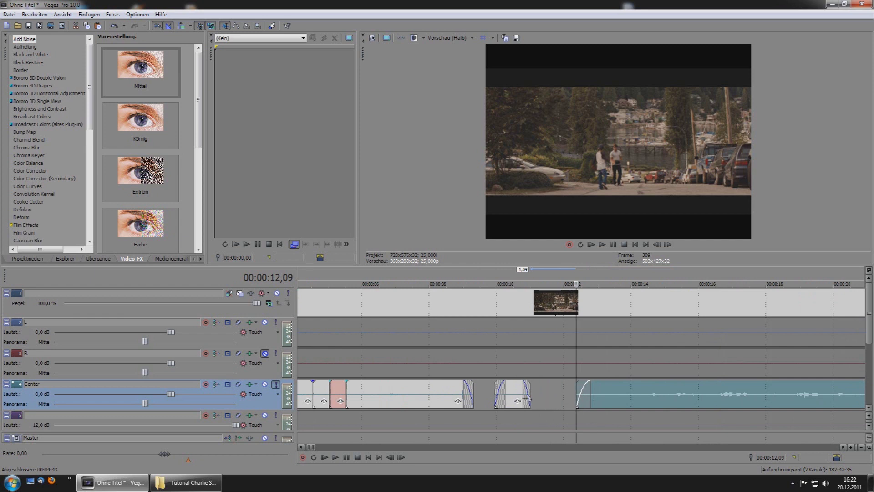
left_click(564, 399)
key("space")
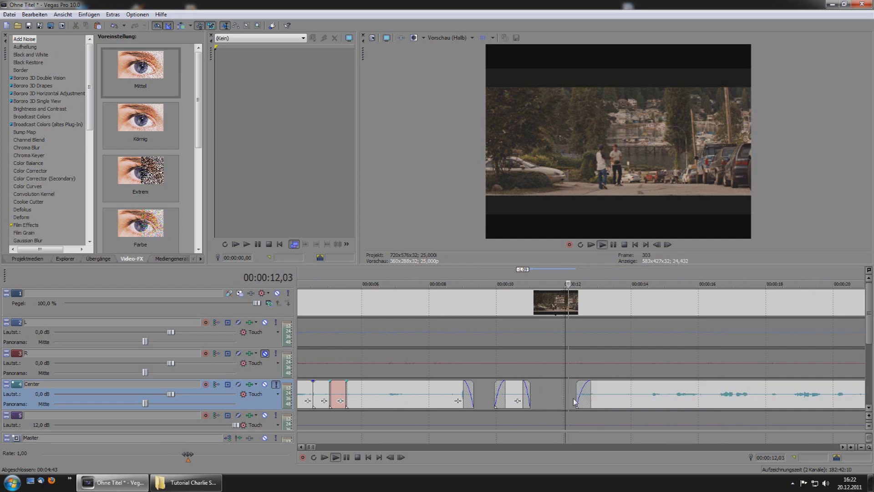
key("space")
left_click(552, 398)
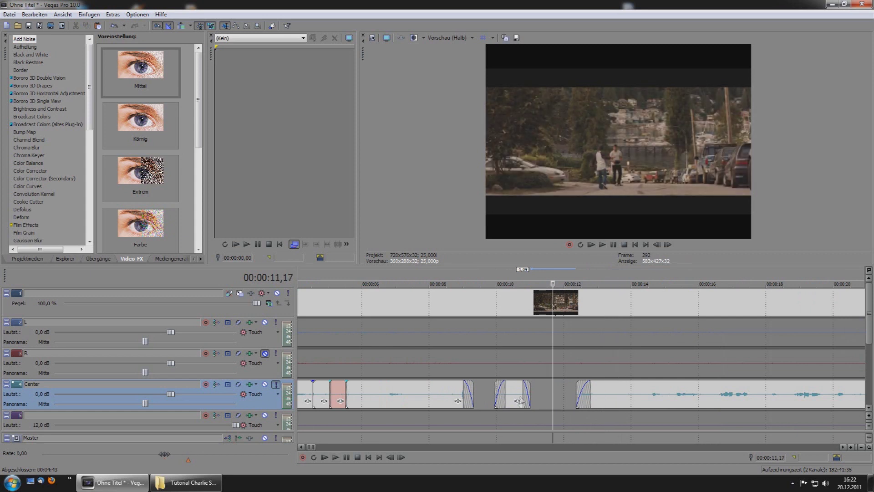
left_click(275, 385)
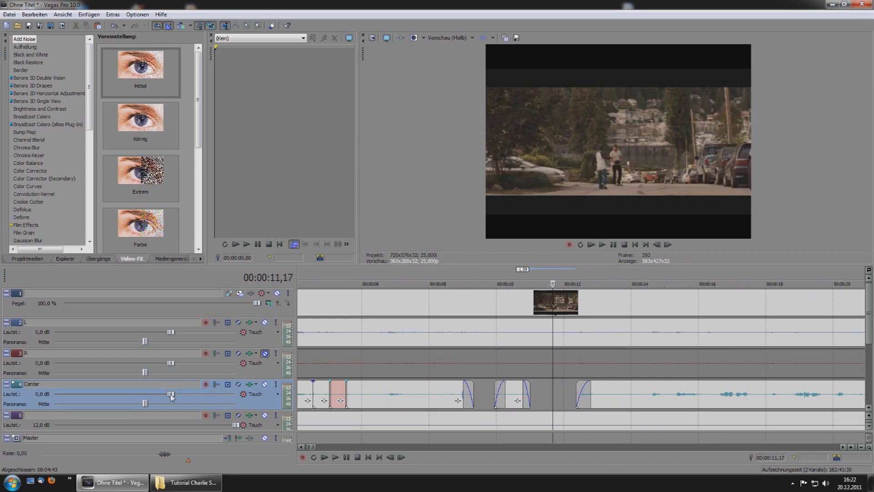
Step: Play the mix from 00:00:01,03, lower the Center track's volume to -8,0 dB and play the same passage again
left_click(392, 398)
scroll(393, 398, "down", 3)
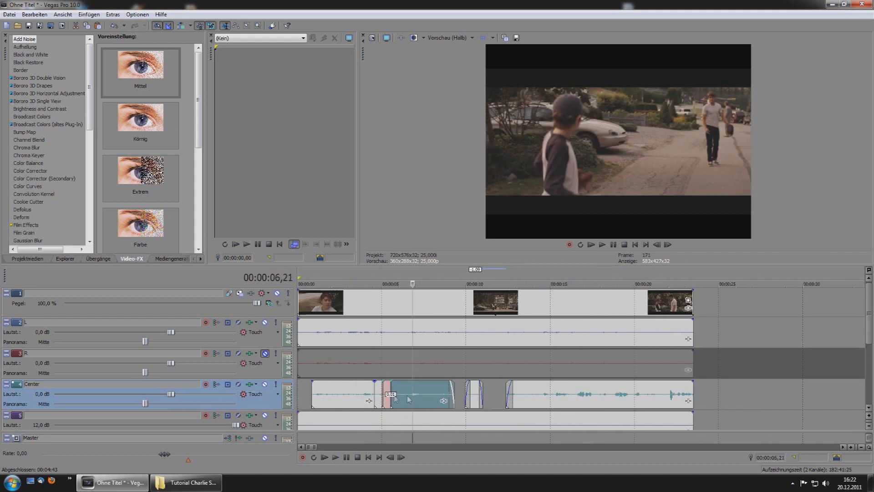
left_click(316, 395)
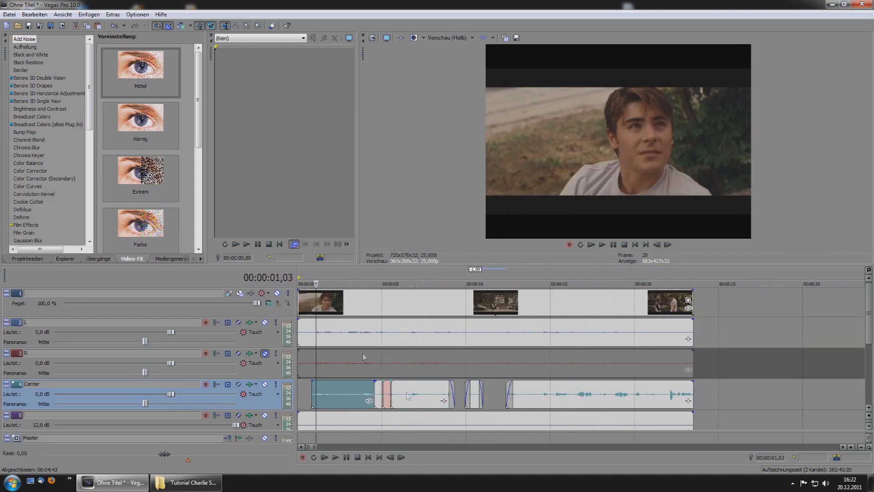
key("space")
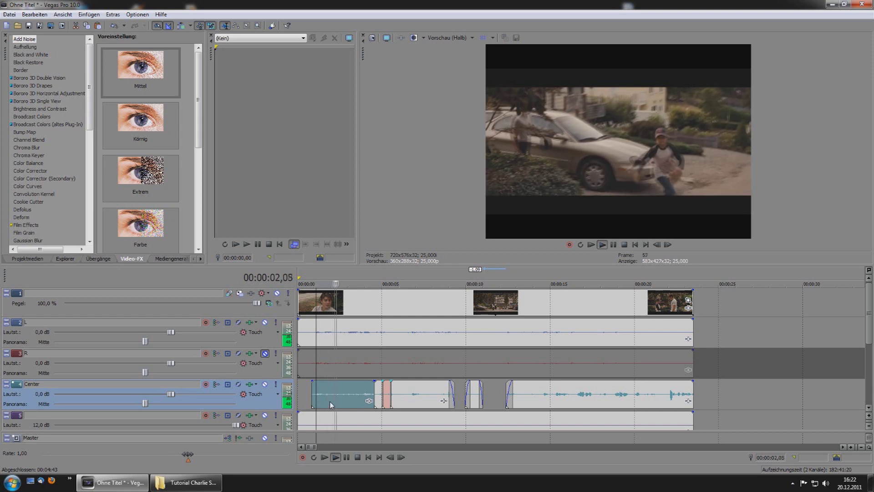
key("space")
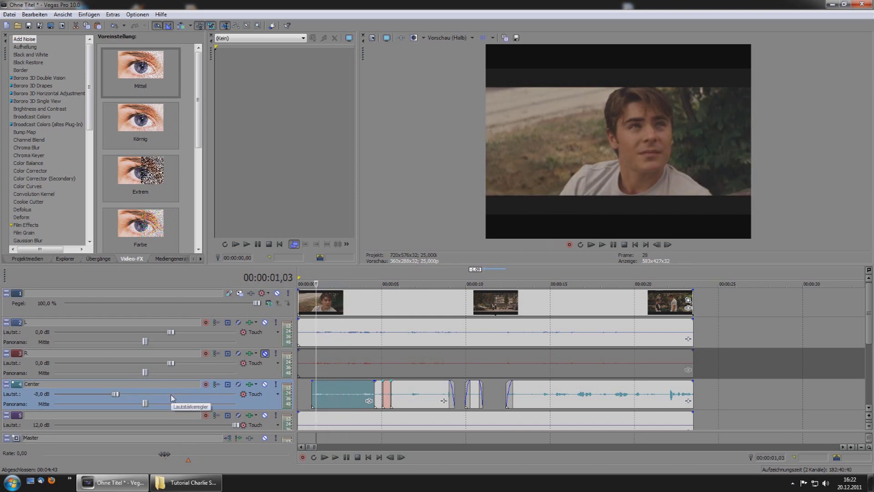
key("space")
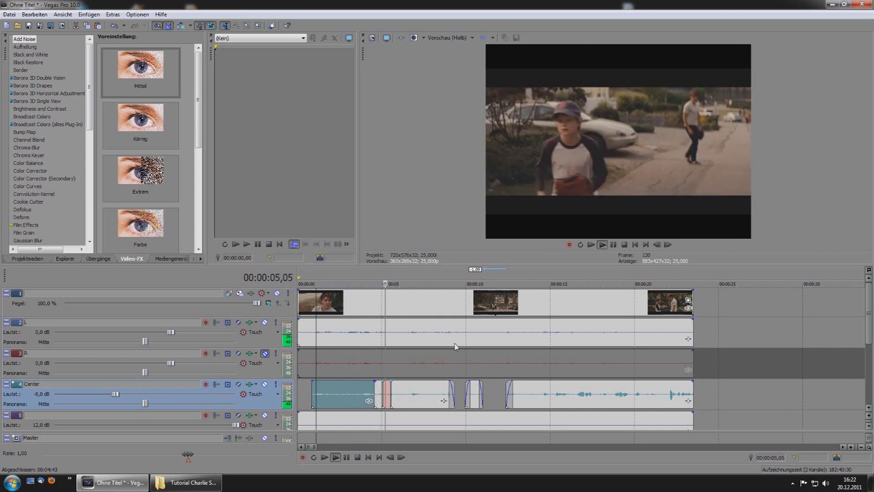
Step: Play the mix from 00:00:08,12 across the faded gaps in the Center track and stop playback
left_click(446, 399)
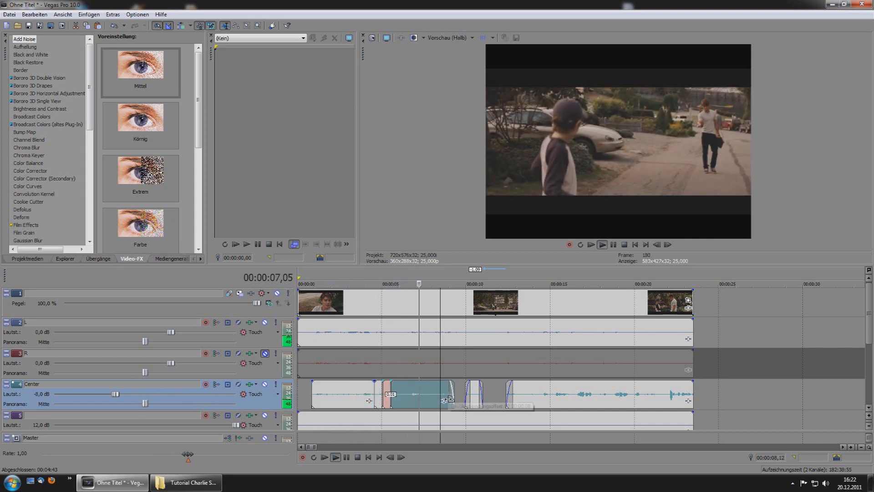
key("space")
key("space")
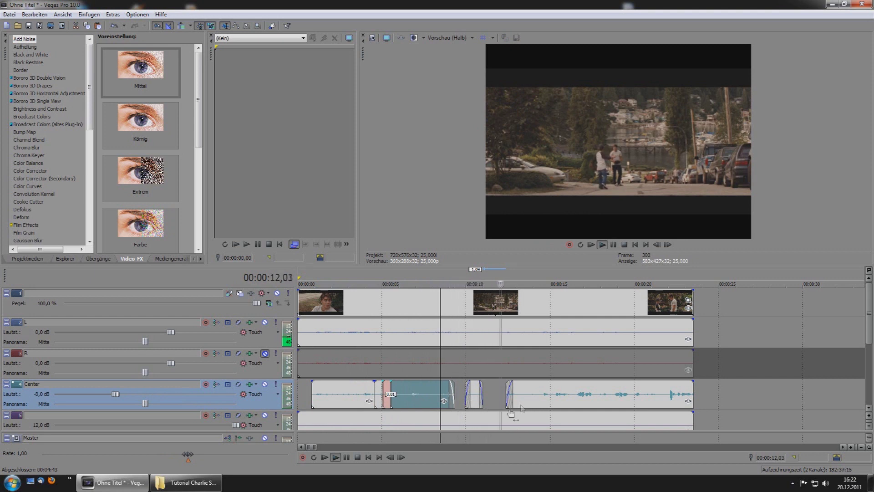
key("space")
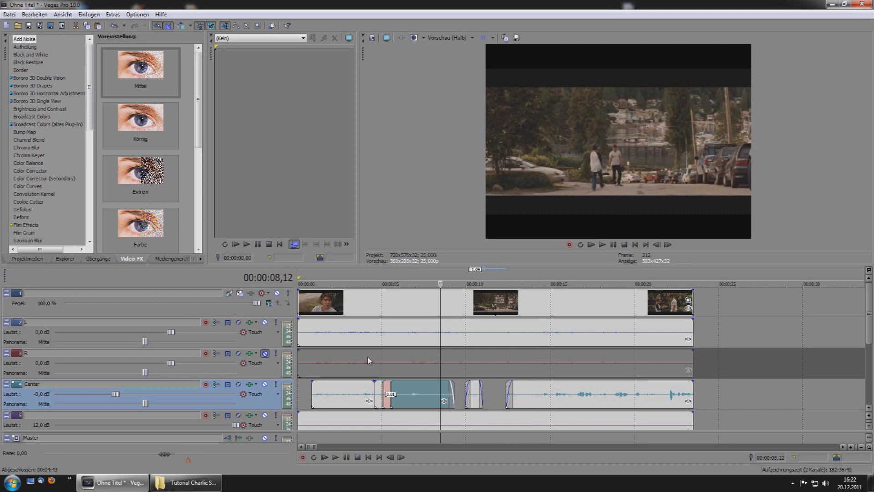
Step: Play the mix from 00:00:04,14 over the filled gap in the Center track and stop playback
left_click(353, 368)
left_click(374, 376)
scroll(384, 378, "up", 3)
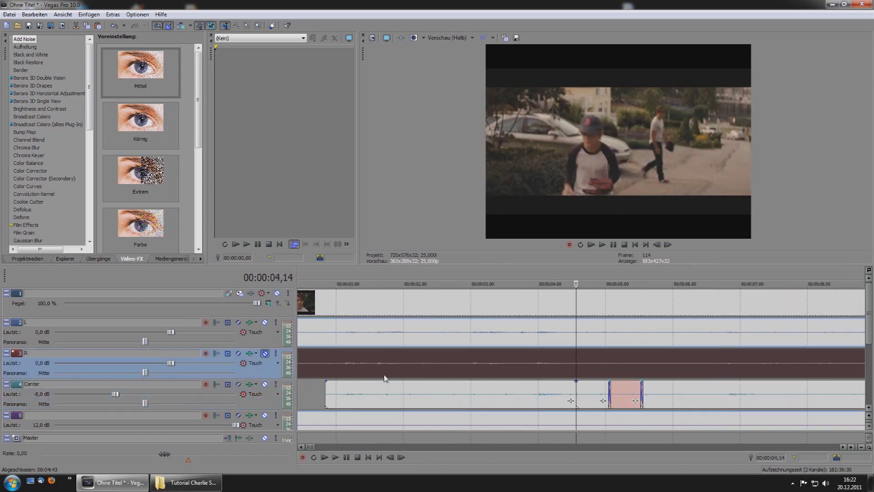
key("space")
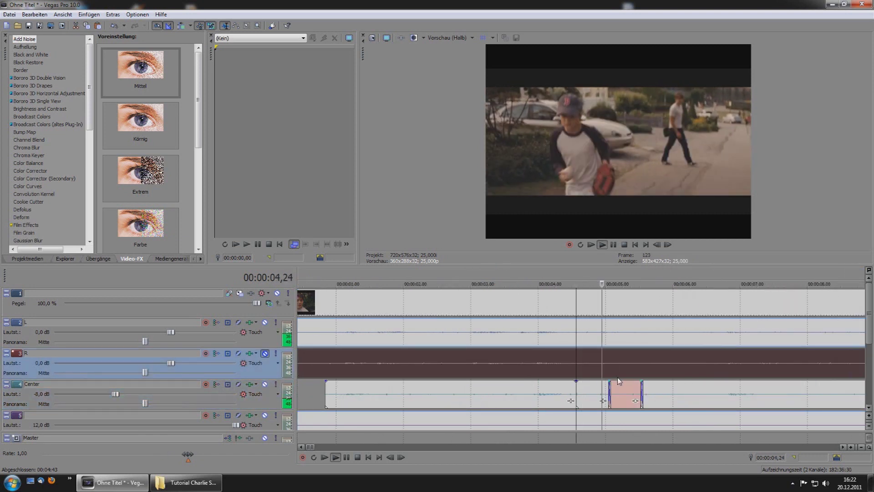
key("space")
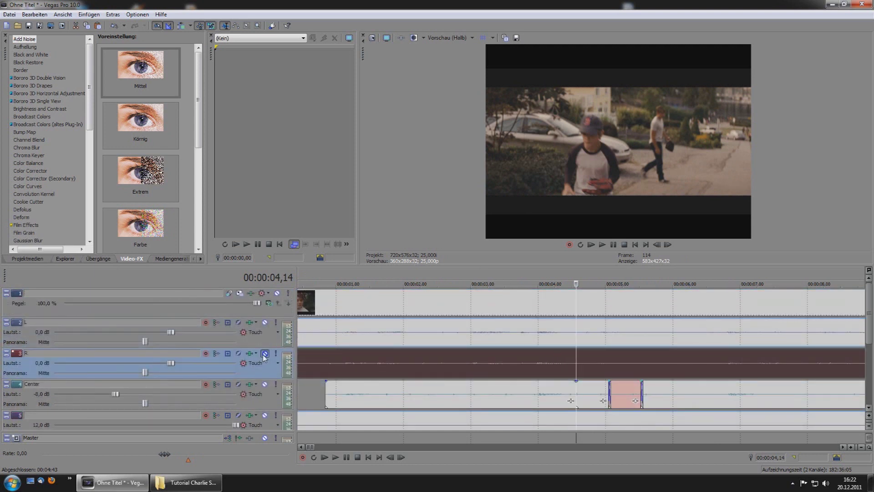
Step: Solo the L track, play it briefly from 00:00:04,14 and turn its solo off
left_click(276, 322)
key("space")
key("space")
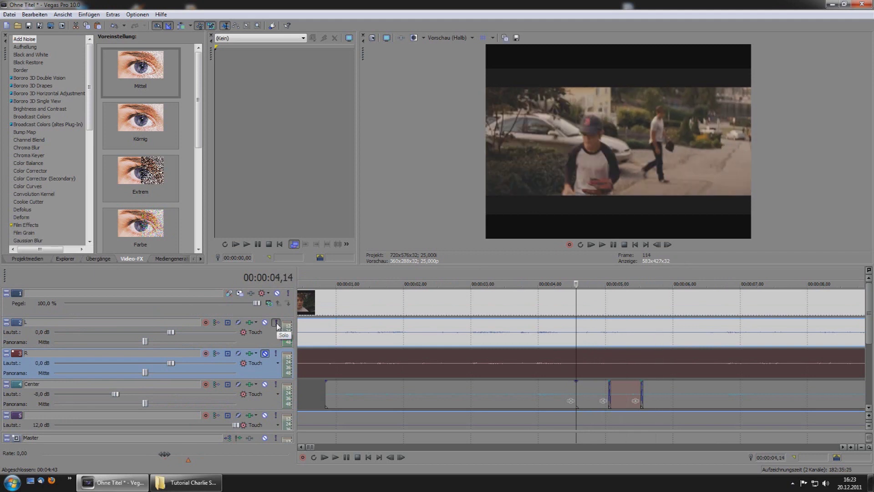
left_click(276, 323)
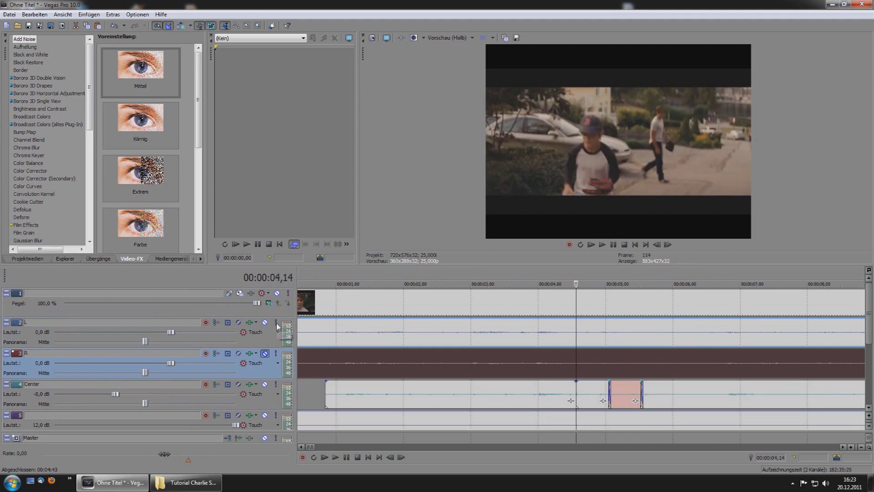
Step: Unmute the R track, play it soloed from 00:00:04,14 and turn its solo off
left_click(276, 355)
key("space")
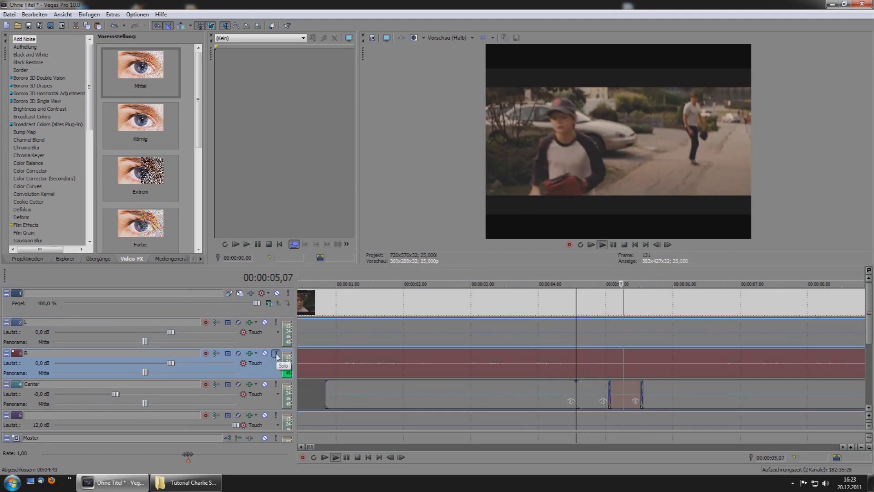
key("space")
left_click(276, 355)
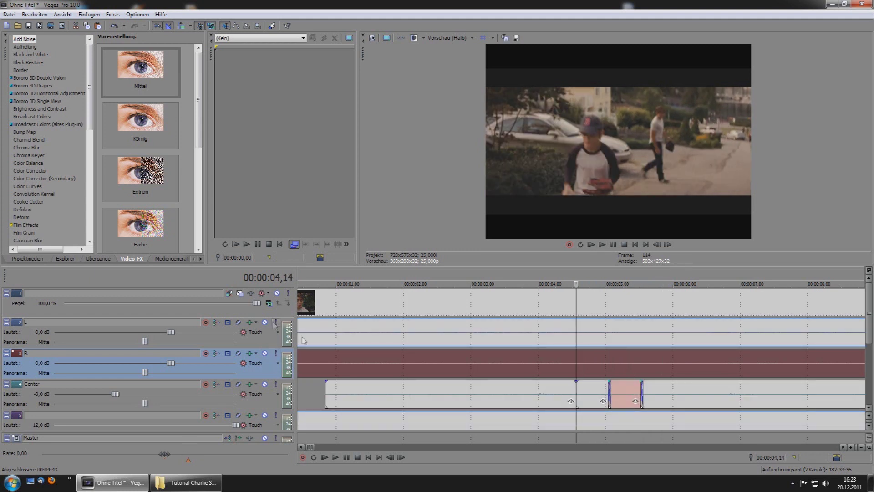
Step: Play the unnamed track 5 on its own from 00:00:04,23 and stop playback
left_click(601, 337)
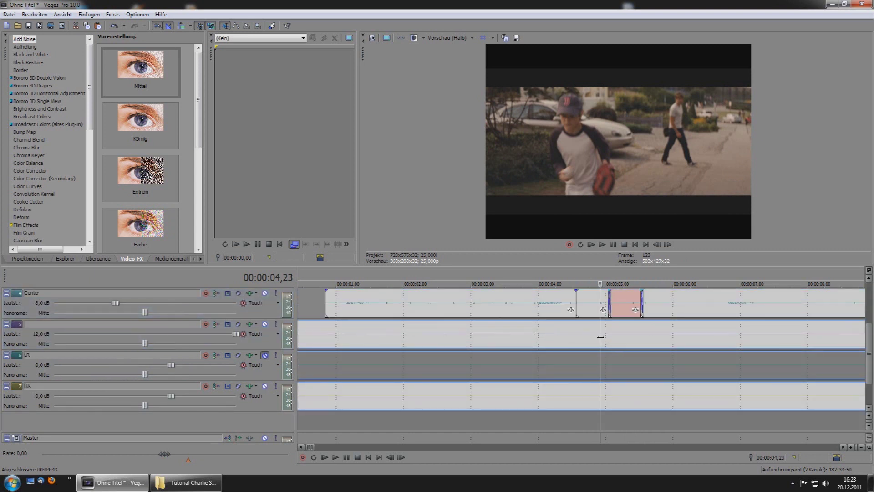
left_click(601, 337)
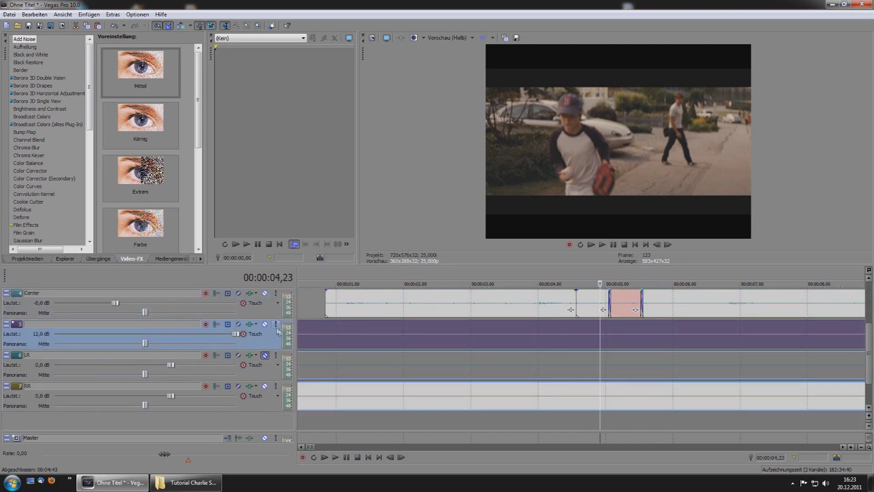
key("space")
key("space")
Step: Unmute and solo the LR track, play it from 00:00:04,23, and return it to muted with solo off
left_click(264, 354)
left_click(276, 354)
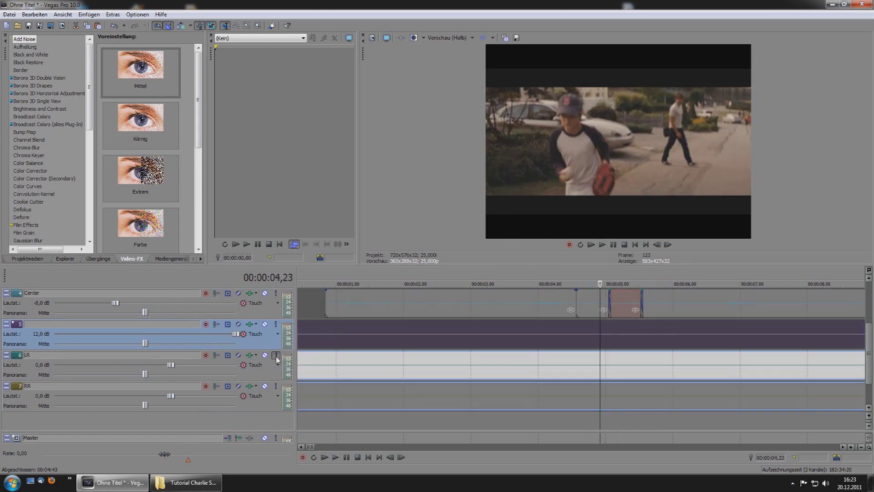
key("space")
key("space")
left_click(275, 354)
left_click(265, 324)
left_click(265, 324)
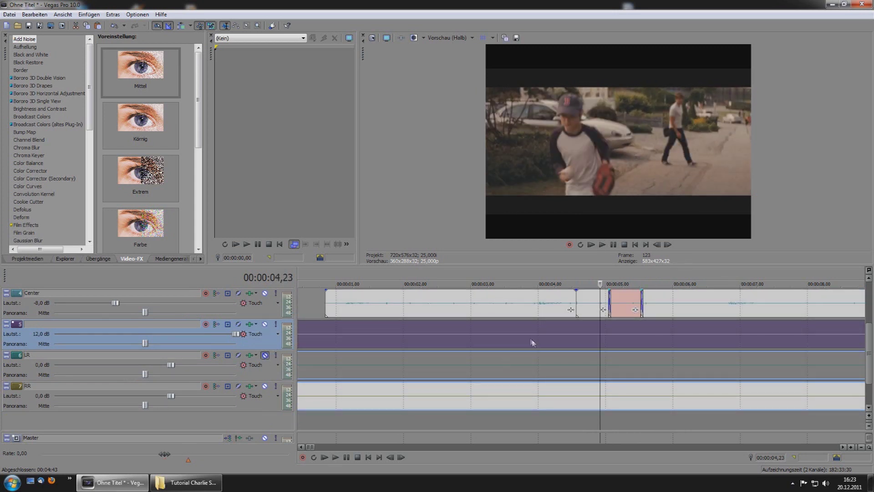
Step: Play the scene from 00:00:04,23, replay it around 00:00:05,00 and place the cursor at 00:00:05,12
scroll(572, 351, "up", 3)
key("space")
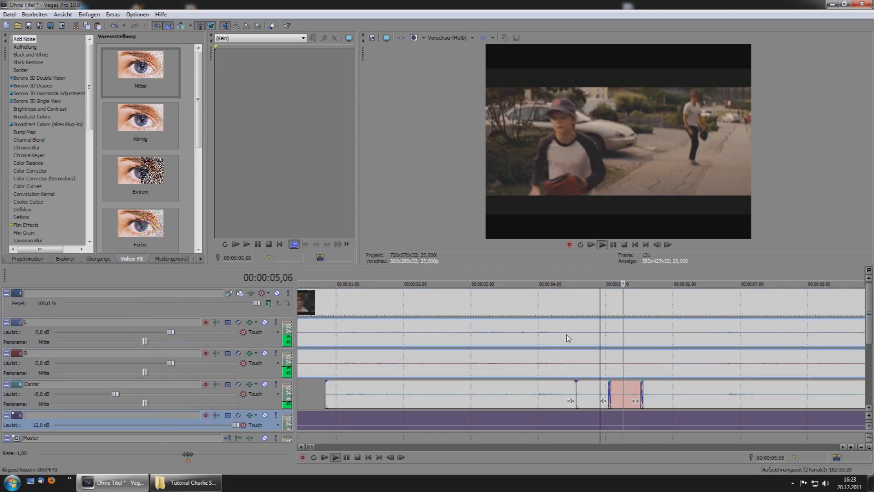
left_click(556, 337)
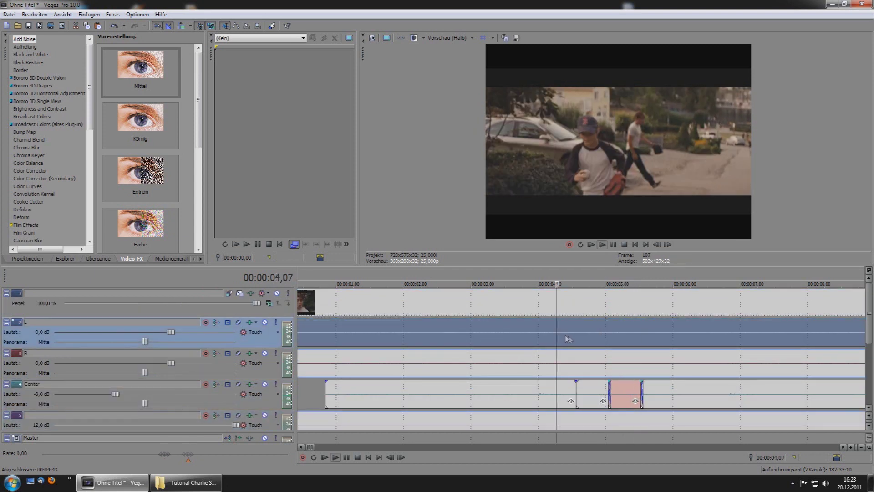
left_click(610, 335)
key("space")
left_click(637, 332)
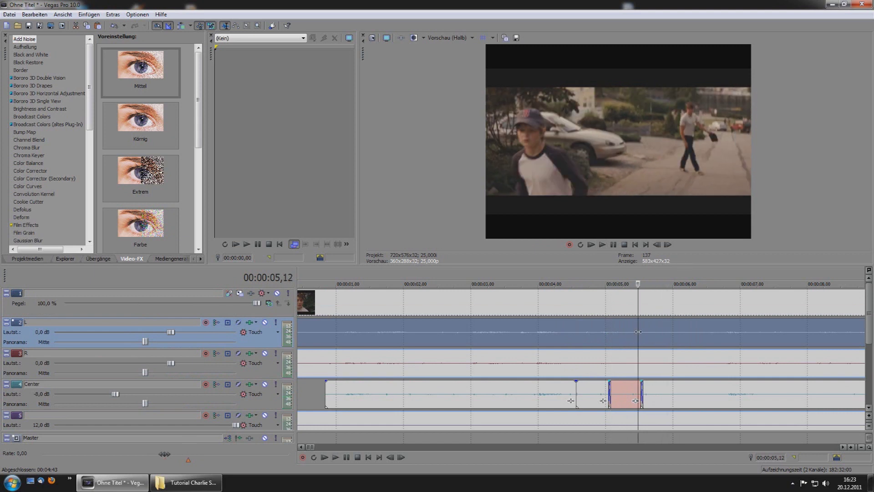
Step: Play the passage before the red filler clip on the Center track from 00:00:04,18 and stop playback
scroll(637, 332, "down", 2)
scroll(492, 337, "up", 4)
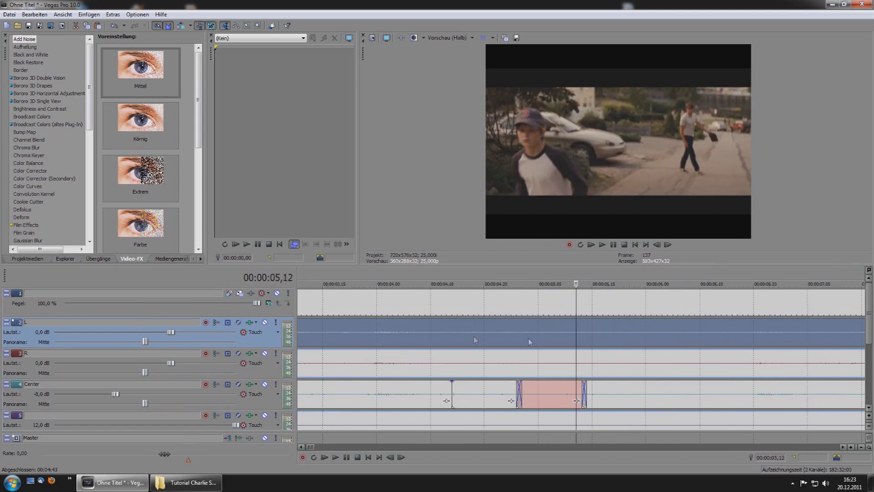
left_click(474, 326)
key("space")
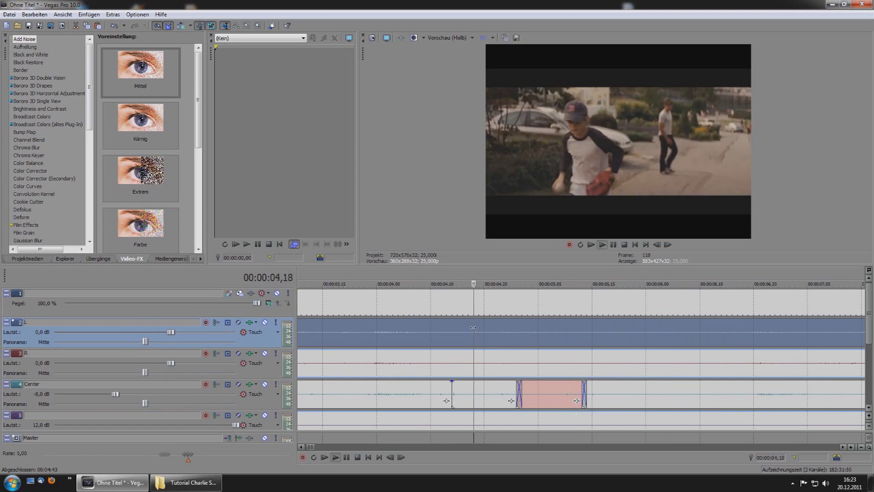
key("space")
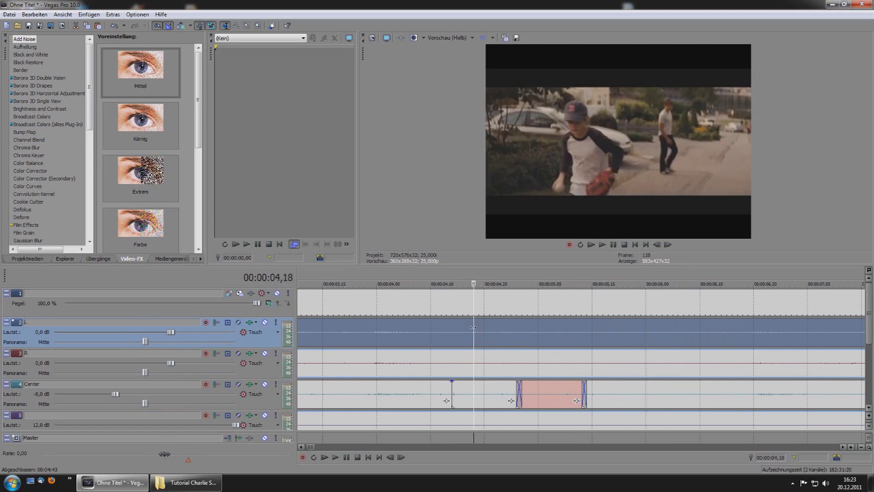
Step: Play the scene from about 00:00:15,06 and pause at 00:00:20,03
scroll(605, 346, "down", 5)
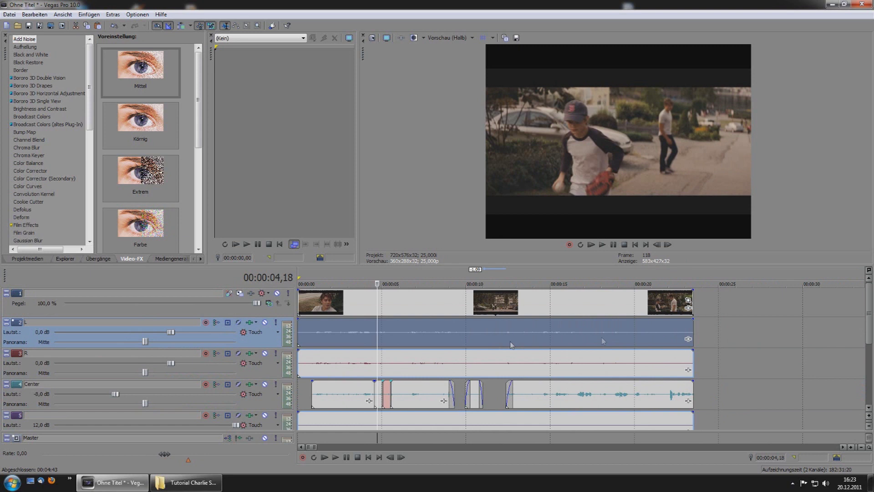
left_click(555, 330)
scroll(566, 337, "up", 5)
key("space")
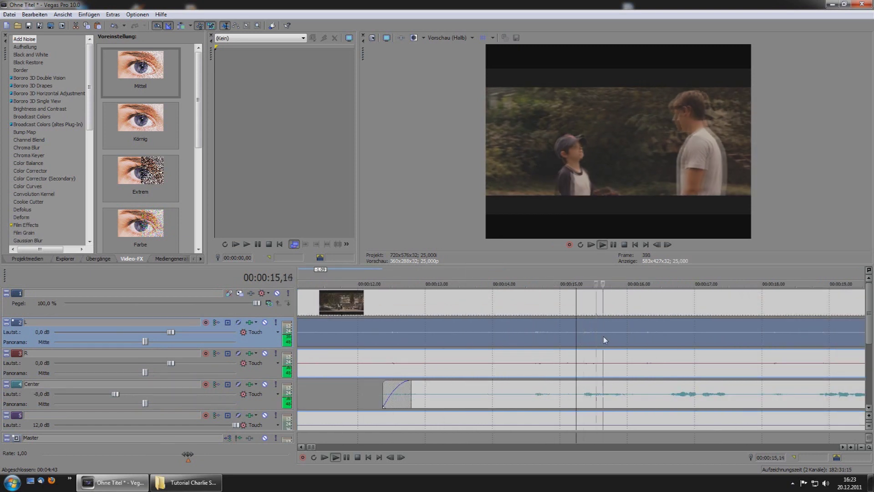
scroll(605, 340, "down", 2)
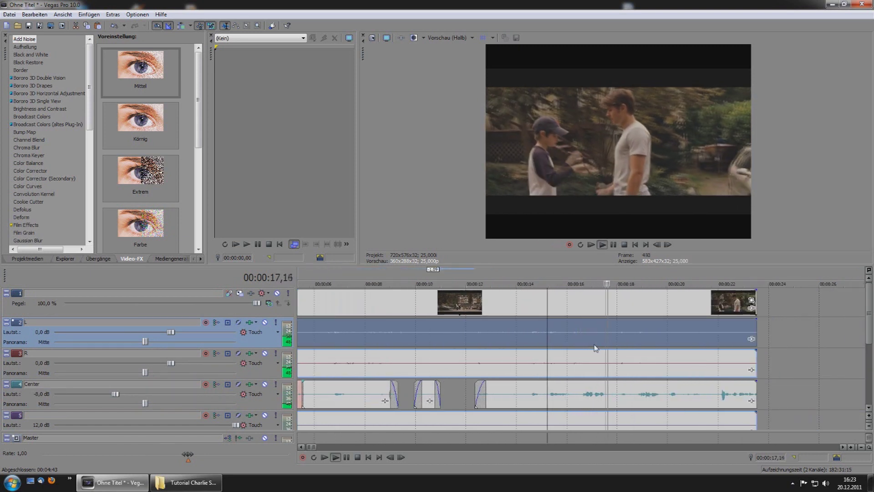
key("Return")
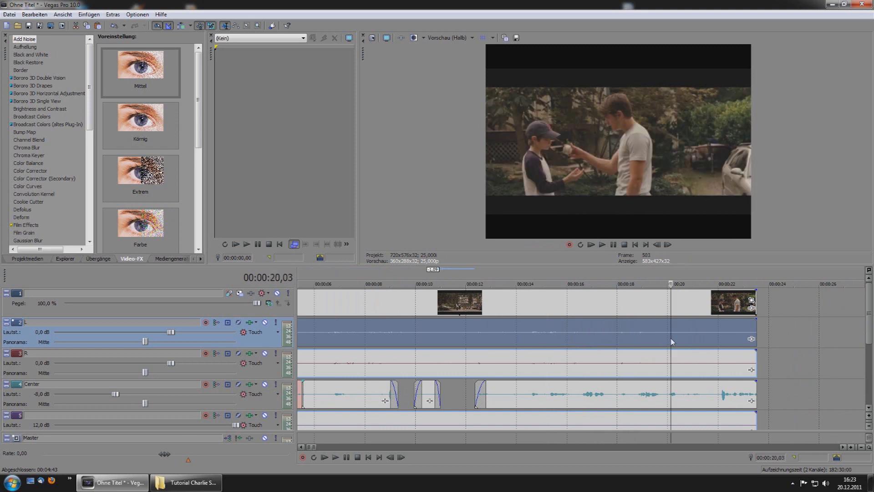
Step: Mute the R track, play the scene from 00:00:18,00 and stop playback
scroll(670, 337, "down", 3)
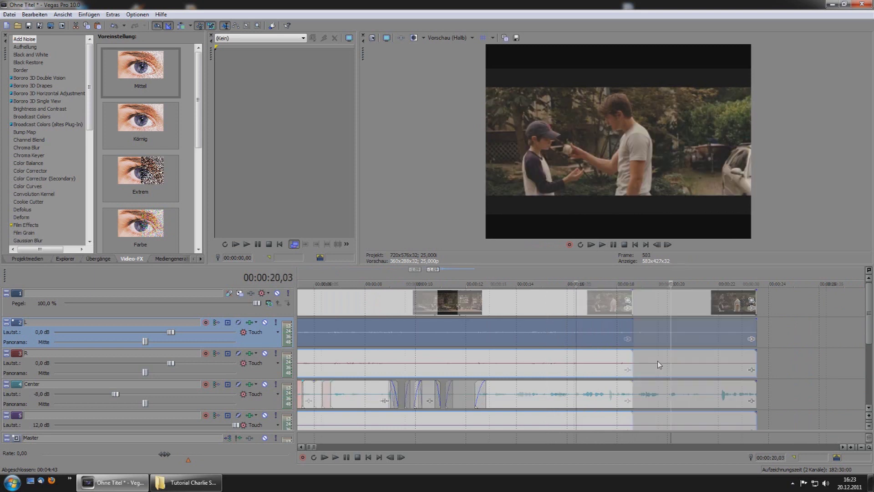
left_click(265, 353)
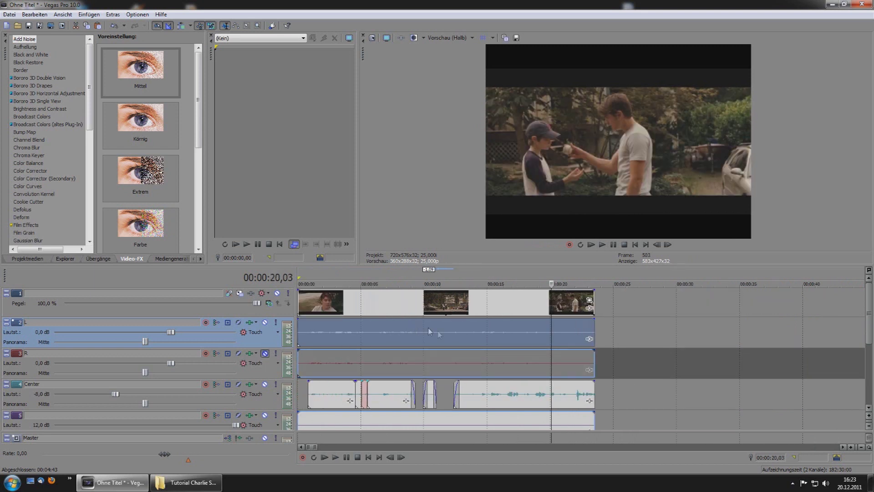
left_click(524, 335)
scroll(535, 339, "up", 5)
key("space")
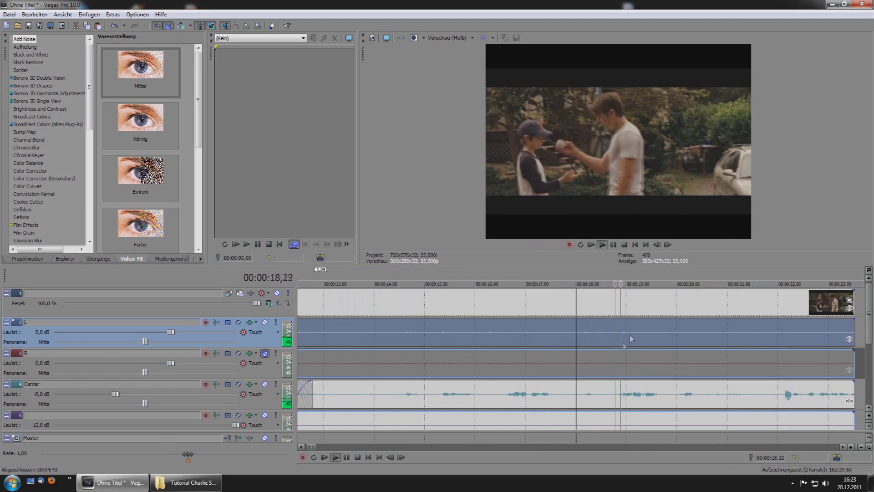
key("space")
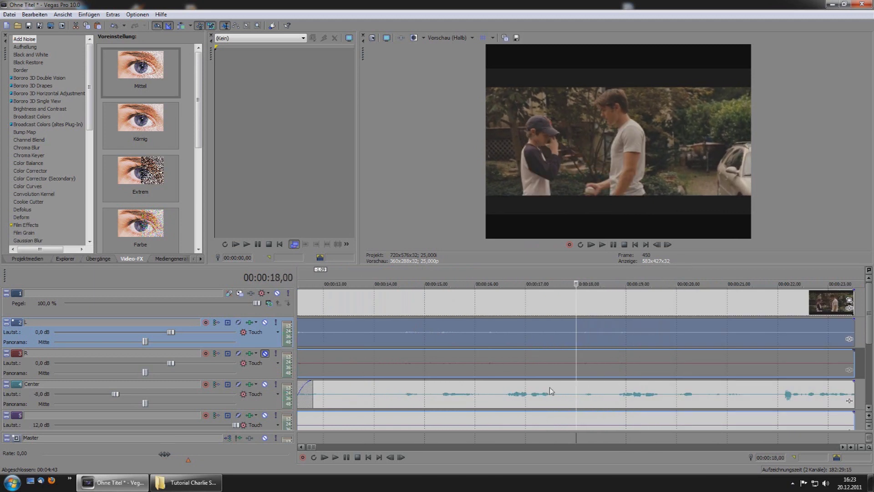
Step: Mute the Center track, split L and R at about 00:00:18,00 and 00:00:18,18, and delete the R piece in between
left_click(264, 383)
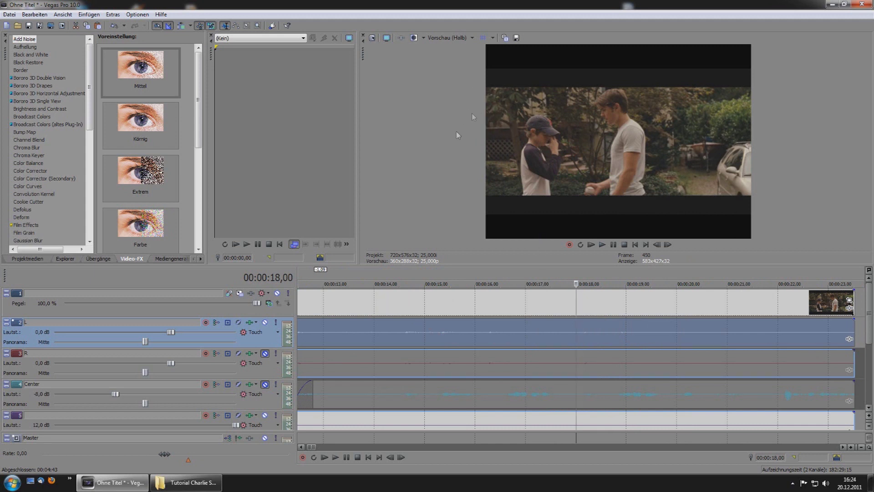
left_click(578, 336)
key("s")
mouse_move(578, 336)
left_mouse_down()
mouse_move(613, 336)
mouse_move(587, 338)
left_mouse_up()
left_click(599, 368)
left_click(612, 363)
key("s")
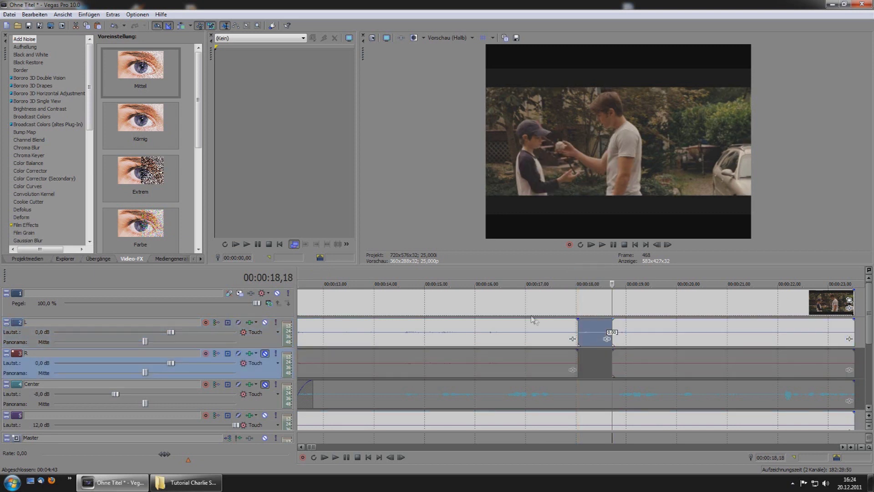
Step: Play the cut from 00:00:17,16 and extend the short L piece over both neighbours to create brief crossfades
left_click(559, 338)
key("space")
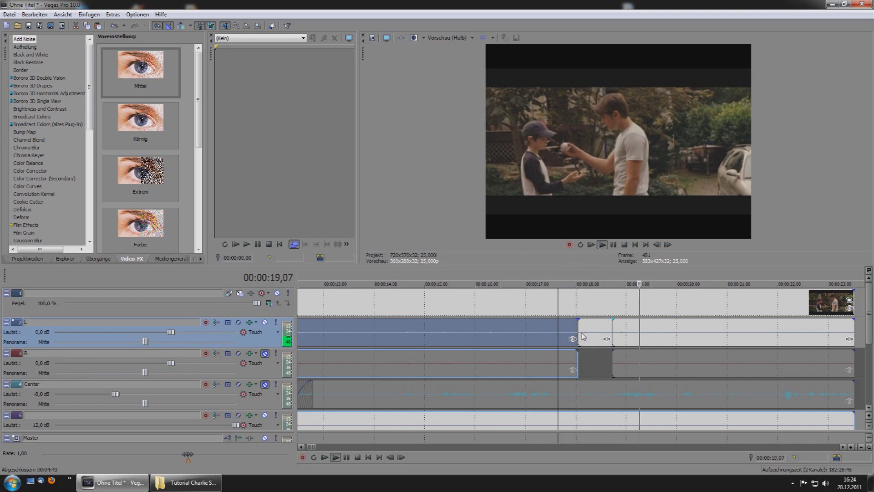
key("space")
left_click(579, 332)
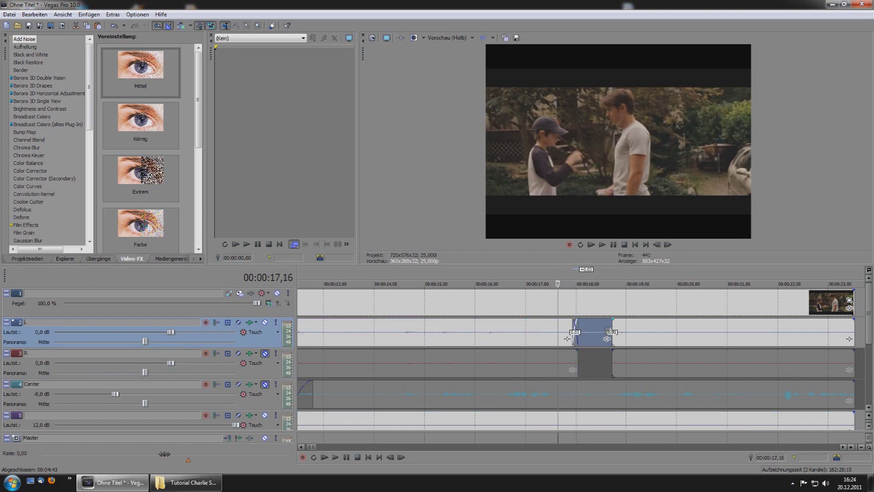
scroll(588, 373, "down", 5)
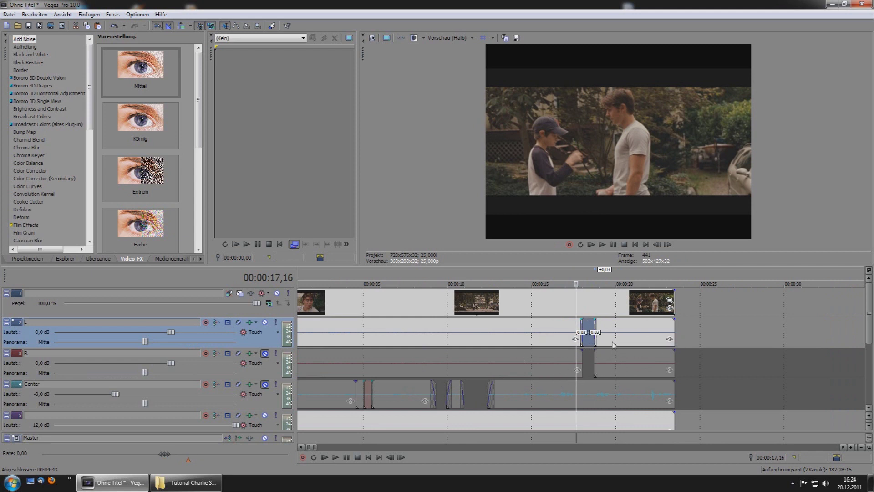
scroll(567, 340, "down", 3)
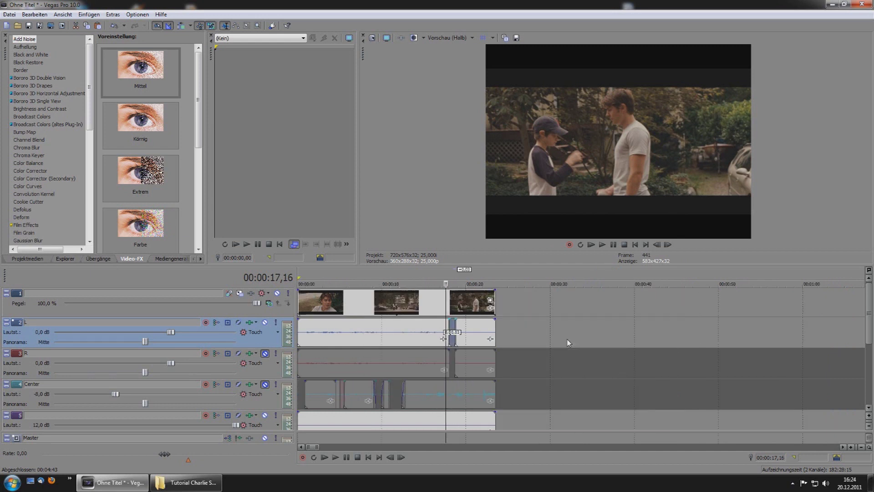
scroll(484, 349, "down", 2)
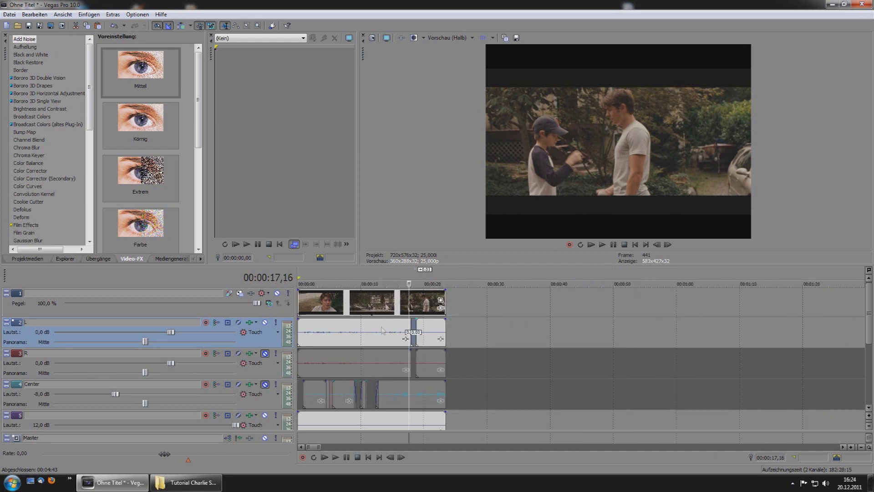
Step: Unmute the Center track and mute the R track
left_click(346, 371)
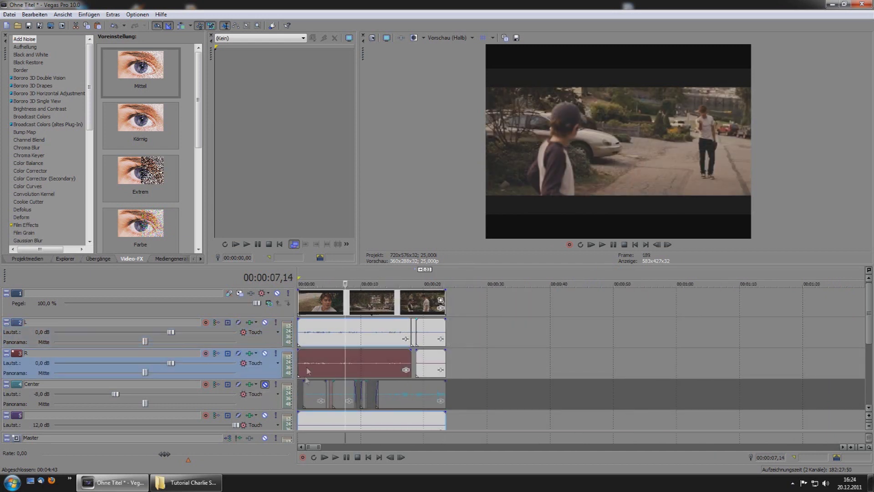
left_click(265, 384)
left_click(265, 353)
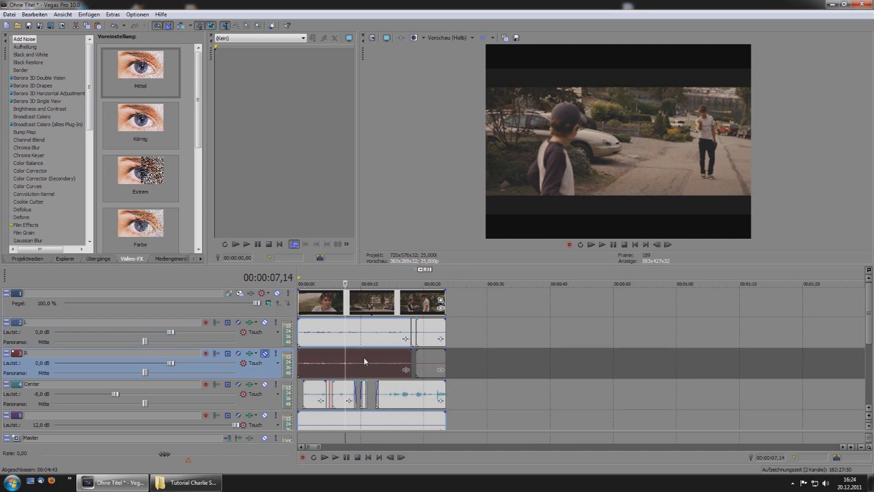
scroll(364, 361, "down", 2)
scroll(352, 341, "up", 8)
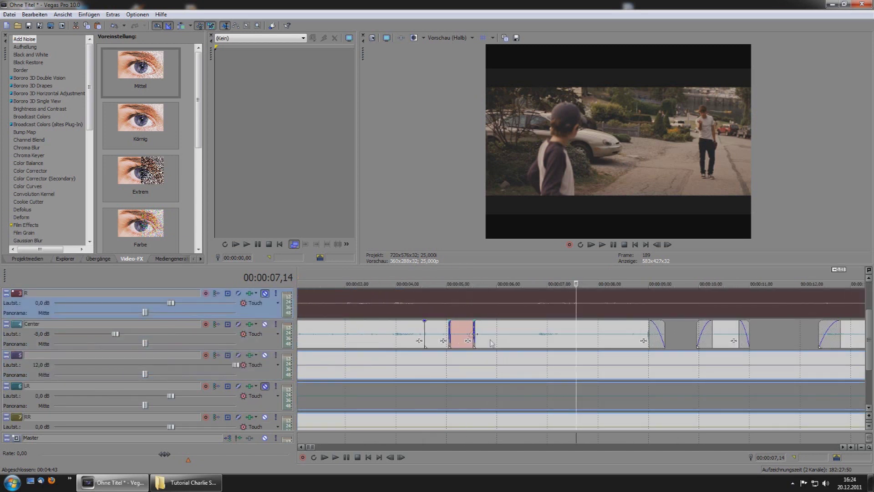
Step: Play the scene from about 00:00:06,10 and lower the Center track's volume to -12,9 dB
left_click(517, 339)
key("space")
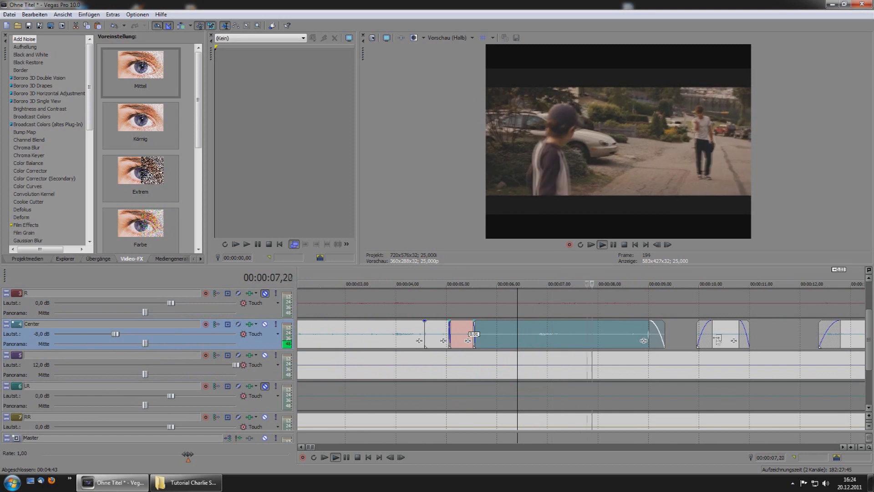
scroll(716, 339, "down", 6)
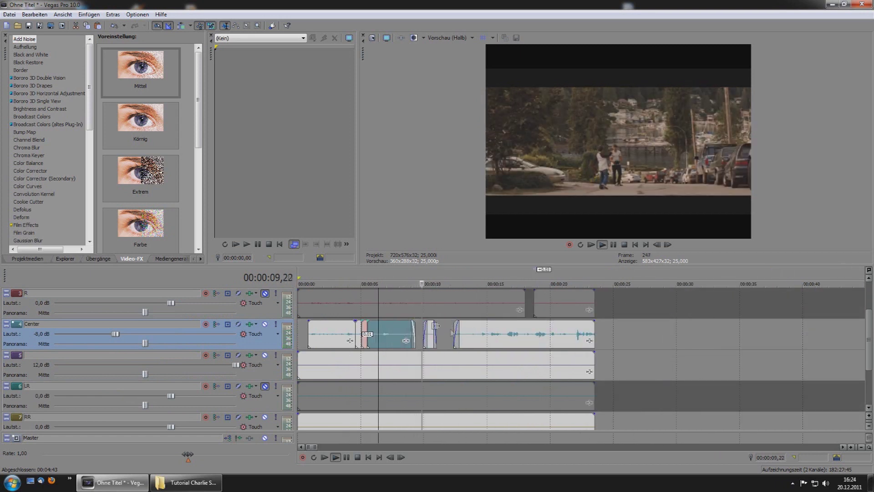
left_click_drag(116, 336, 105, 336)
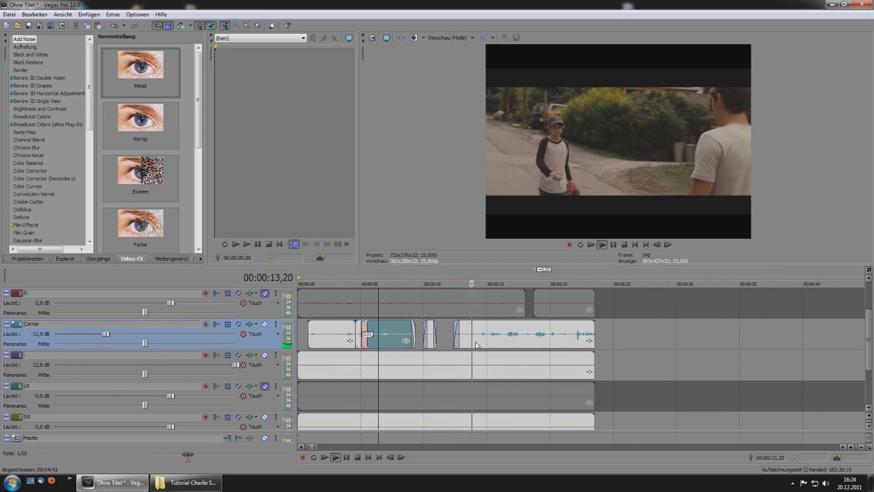
Step: Split Center at 00:00:16,15, trim the following clip's start to about 00:00:17,12 with a fade-in, and fade out the preceding clip over about 9 frames
scroll(495, 352, "up", 5)
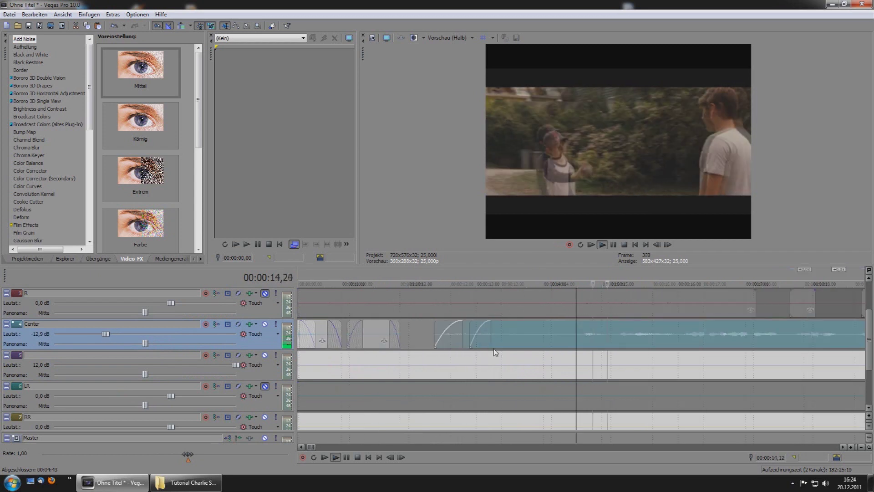
key("space")
left_click(721, 339)
key("s")
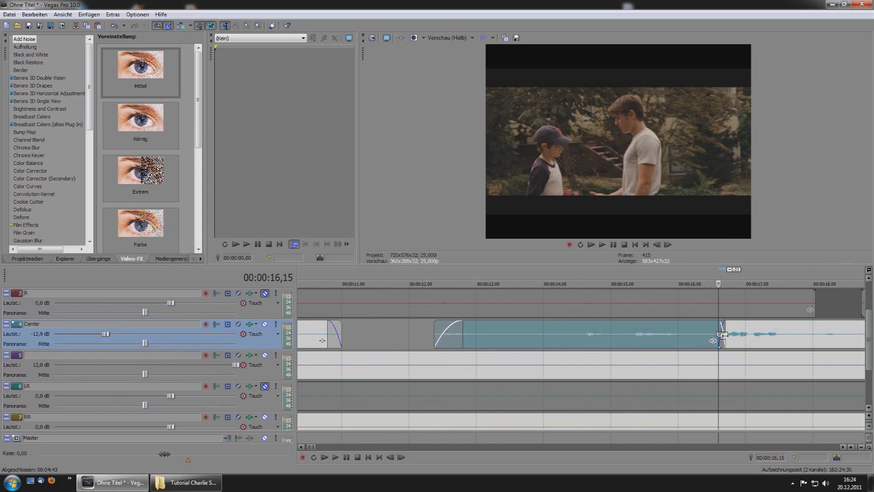
left_click_drag(722, 338, 796, 322)
left_click_drag(718, 321, 694, 321)
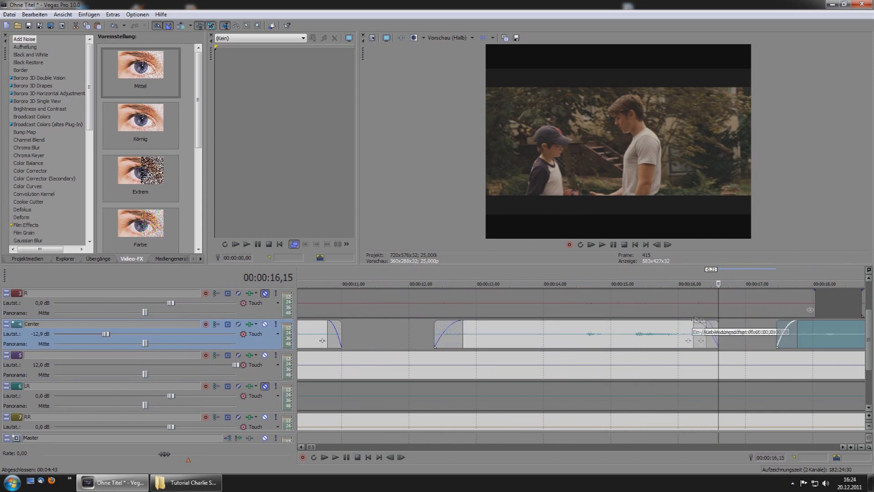
Step: Play from about 00:00:14,08, split Center at about 00:00:18,21, trim the following clip's start to about 00:00:19,16 and fade both cut edges
left_click(566, 335)
key("space")
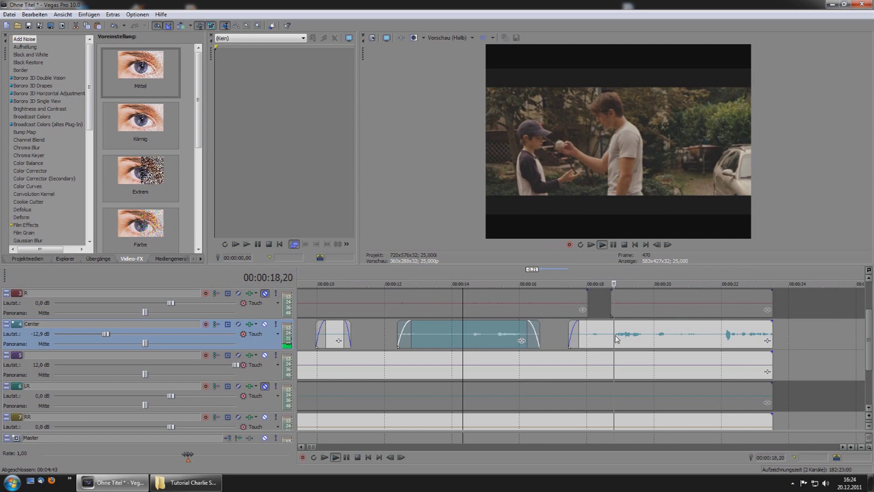
left_click(615, 335)
key("Up")
key("space")
key("s")
left_click_drag(576, 337, 720, 322)
left_click_drag(575, 320, 549, 321)
Step: Play the faded Center clip from about 00:00:17,23 and check the passage after the new gap
left_click(452, 336)
key("space")
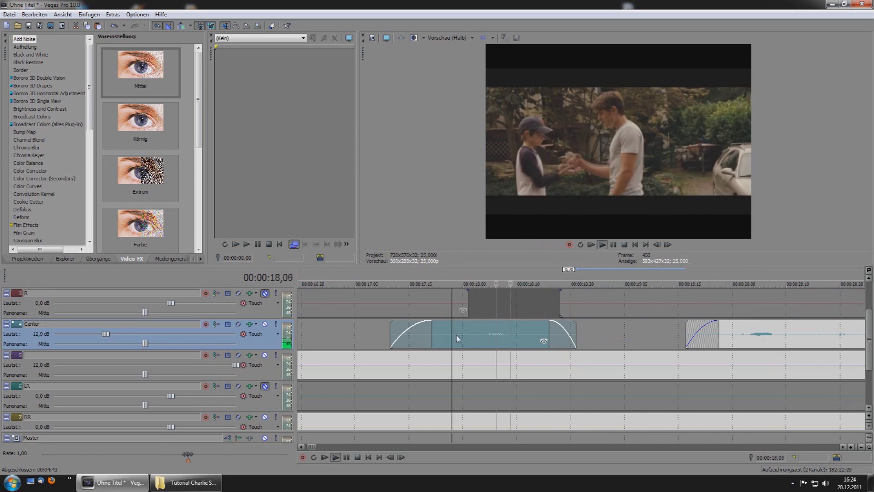
key("space")
key("space")
left_click(680, 274)
scroll(536, 343, "down", 3)
key("space")
Step: Split Center at 00:00:20,02, trim the last clip's start to about 00:00:20,08, fade out the preceding clip, and play on to 00:00:22,01
left_click(535, 340)
key("s")
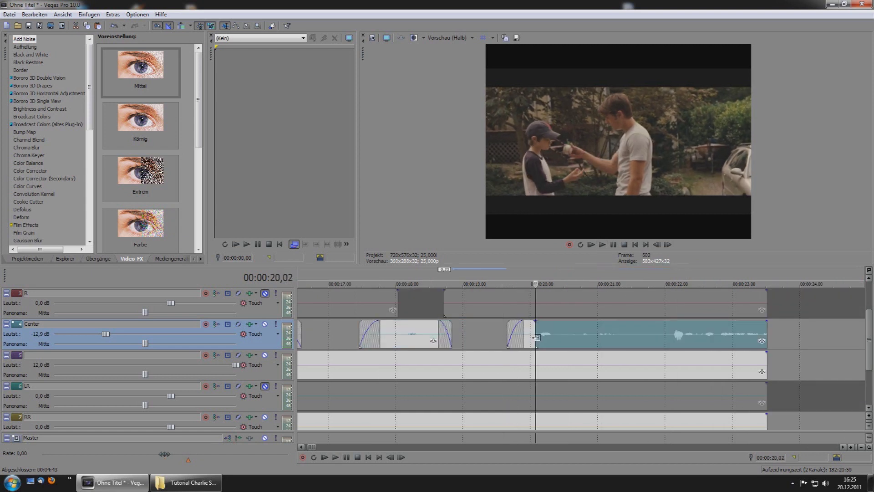
mouse_move(538, 338)
left_mouse_down()
mouse_move(551, 339)
mouse_move(527, 329)
left_mouse_up()
key("space")
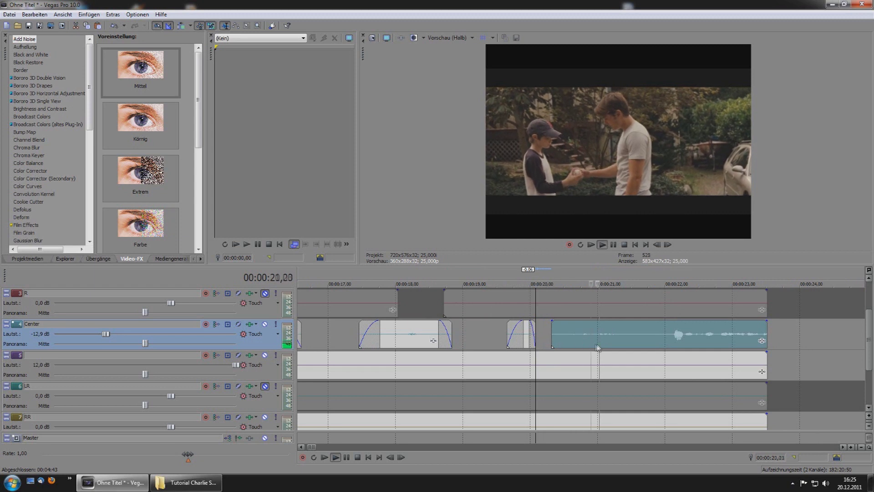
key("Return")
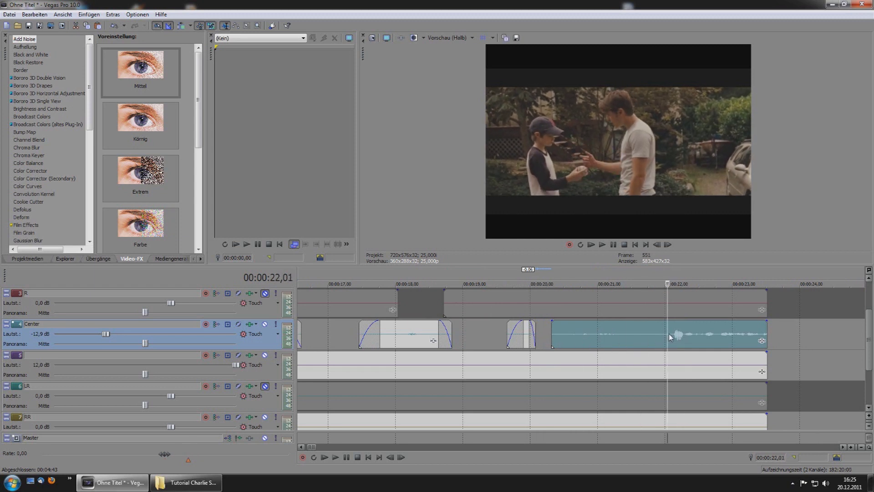
Step: Split Center at 00:00:22,01, fill the gap before about 00:00:20,08 with crossfaded background sound, and play from 00:00:18,03
key("s")
left_click(638, 338)
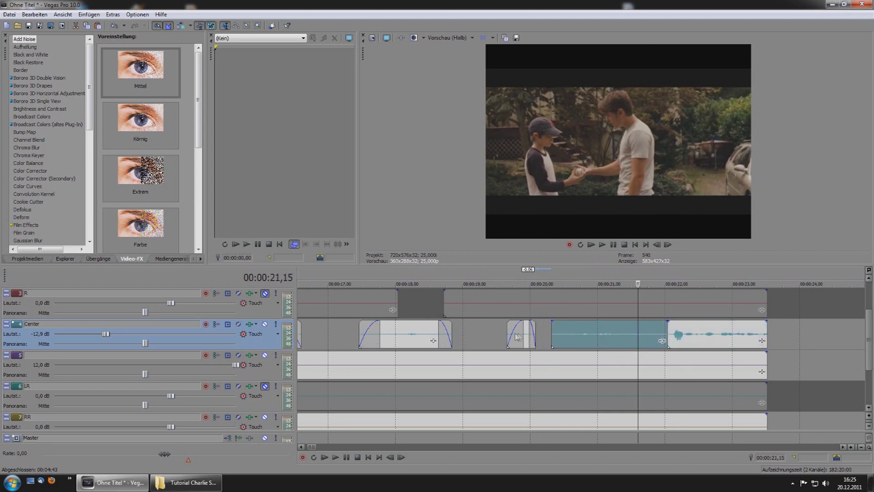
left_click(514, 337)
left_click(427, 326)
left_click_drag(427, 327, 407, 332)
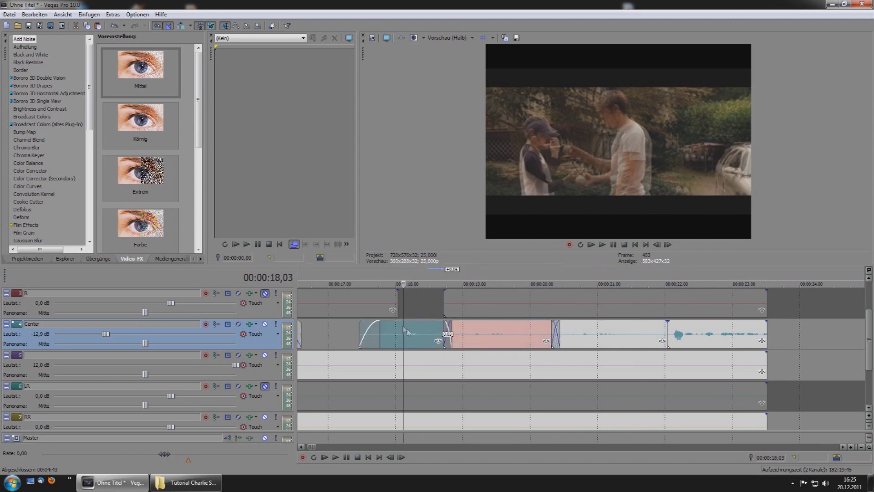
key("space")
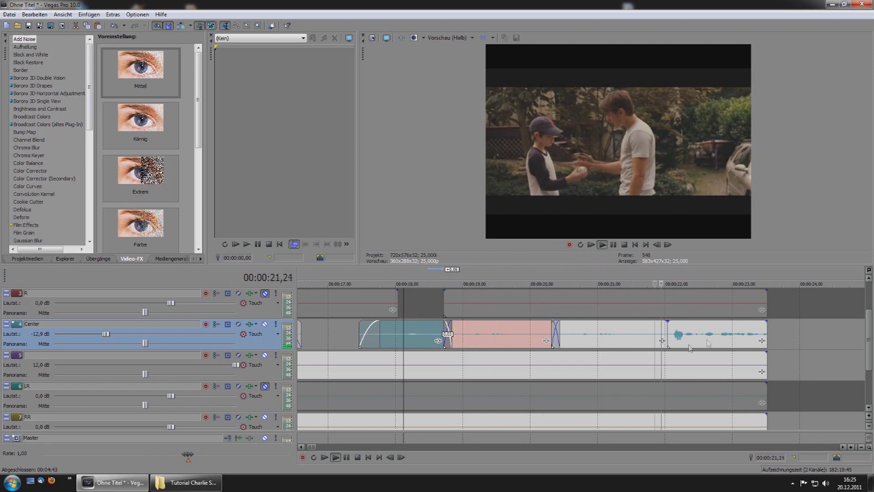
key("space")
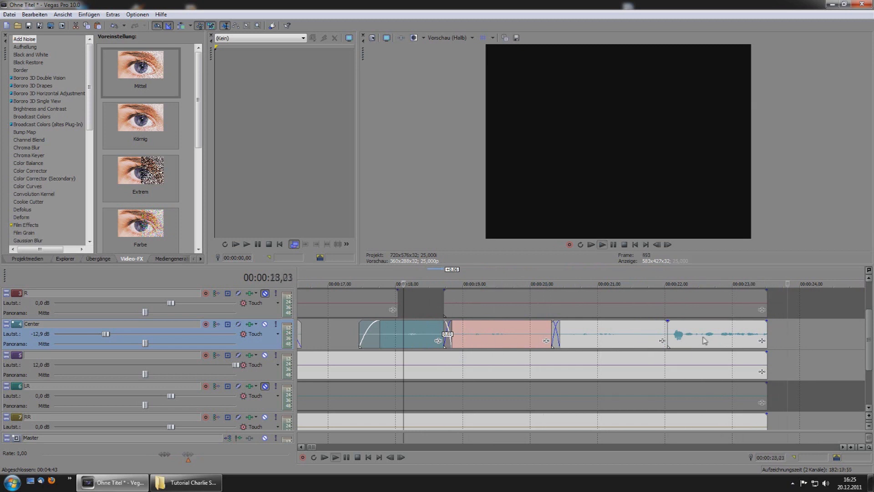
Step: Replace the last Center clip with a copy of the preceding background clip, crossfade it and align its end with the other tracks
left_click(703, 341)
key("Delete")
left_click(662, 335)
key("ctrl+z")
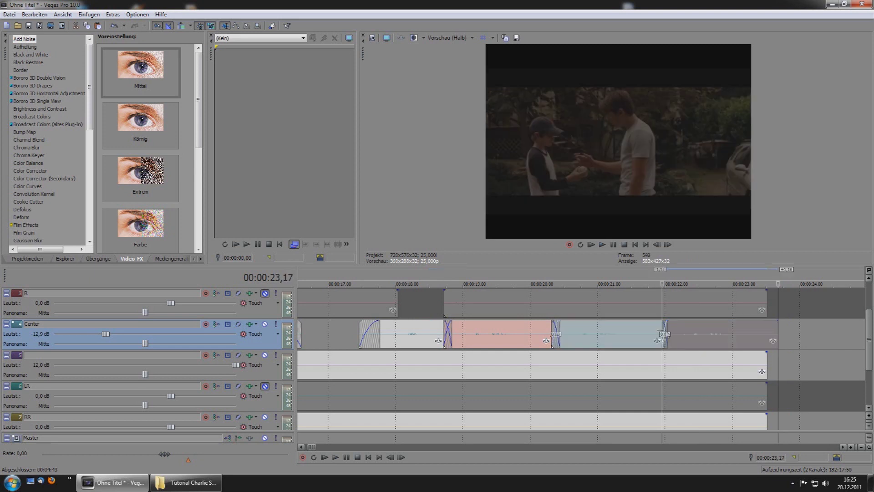
left_click_drag(772, 329, 766, 328)
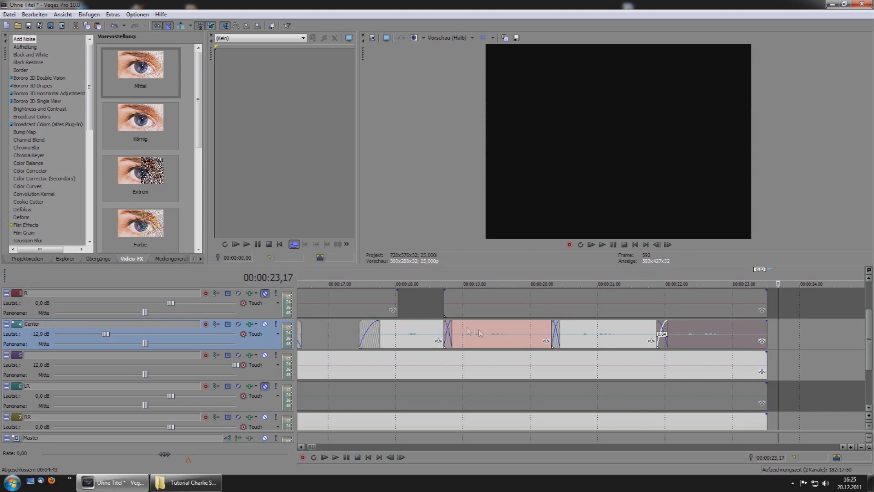
Step: Play the filled Center passage from about 00:00:19,14, and play the scene from 00:00:00,21 to check the whole edit
left_click(500, 333)
key("space")
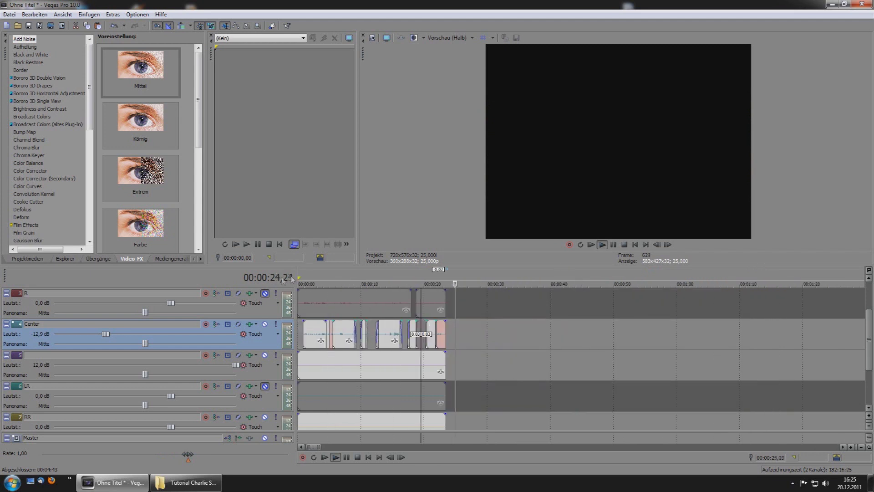
left_click(303, 276)
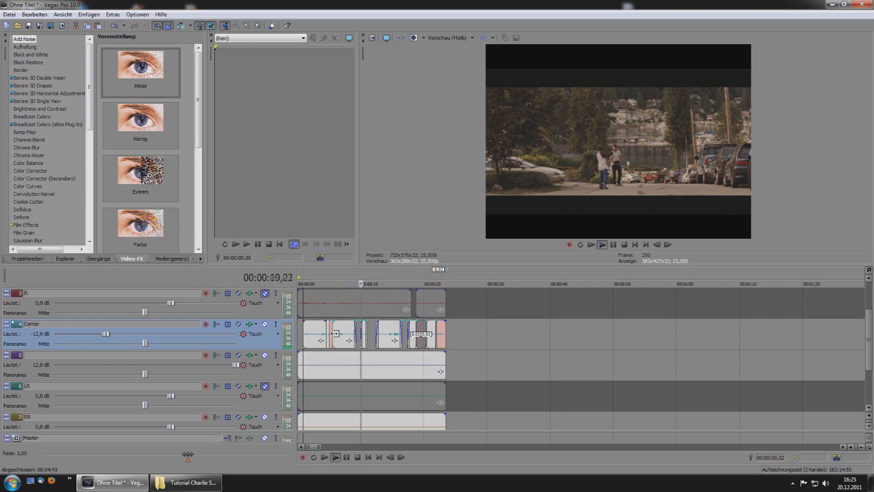
key("space")
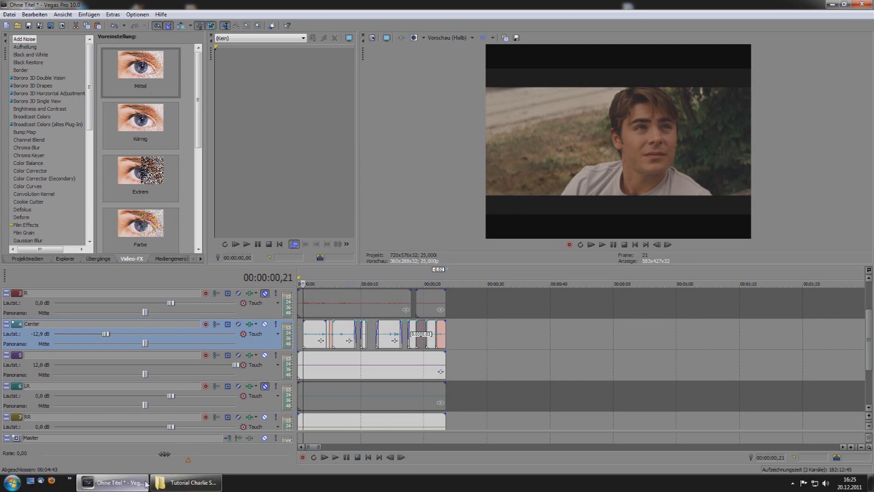
mouse_move(146, 483)
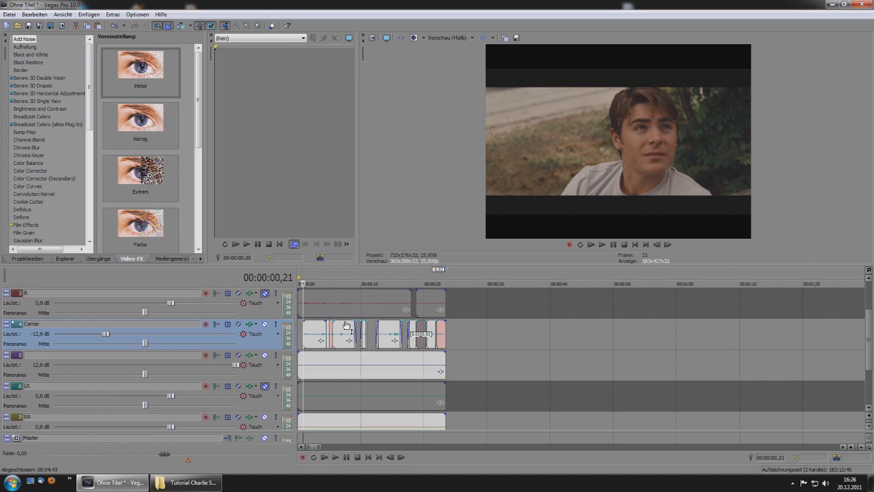
Step: Launch Vegas 7.0 and minimize the Vegas Pro 10.0 window
left_click(11, 482)
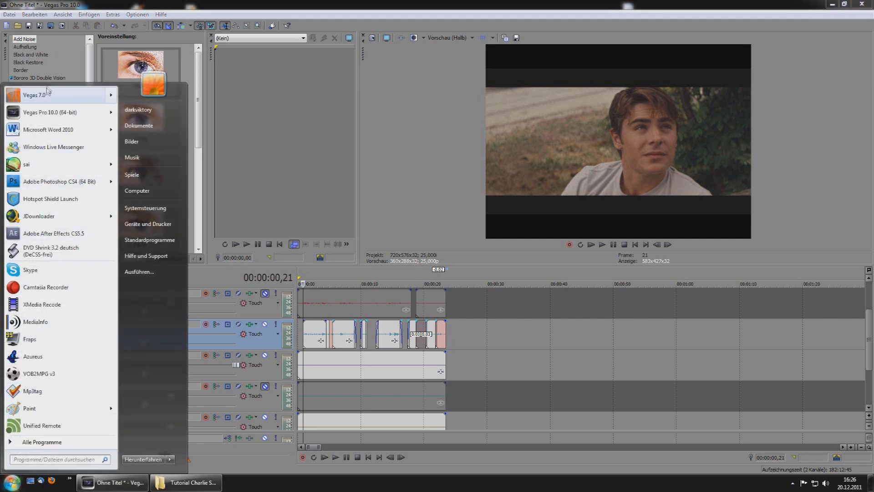
left_click(819, 5)
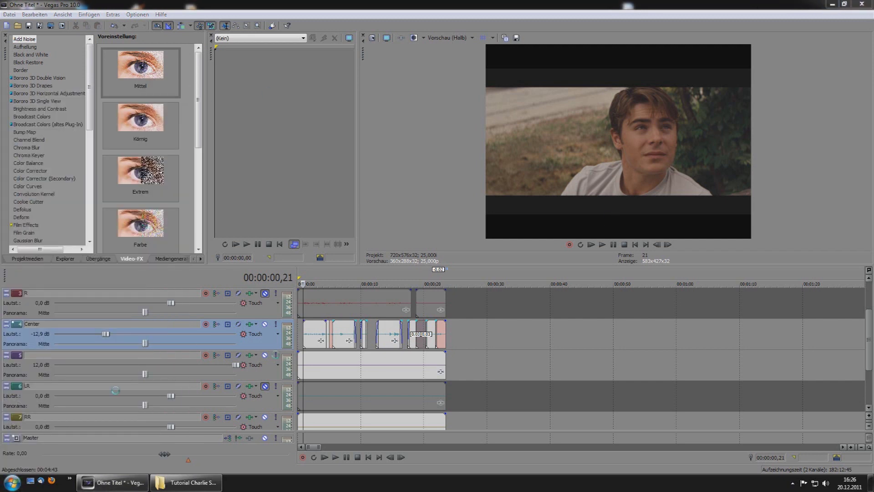
left_click(833, 4)
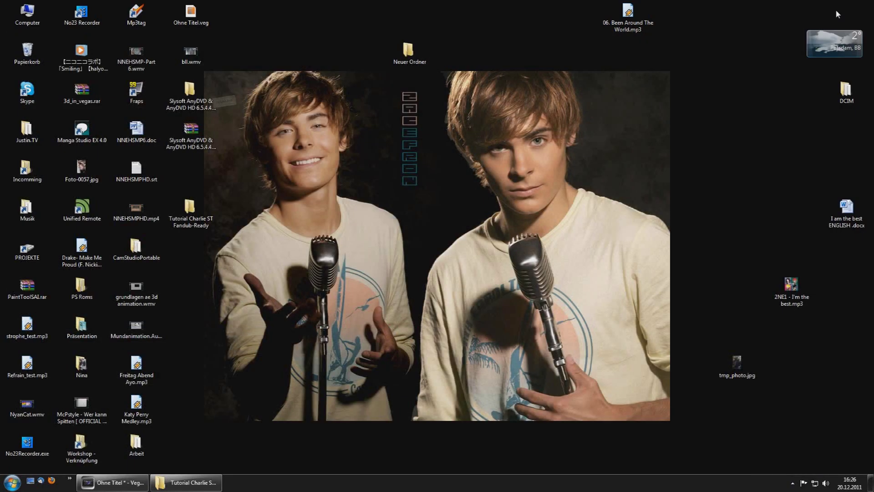
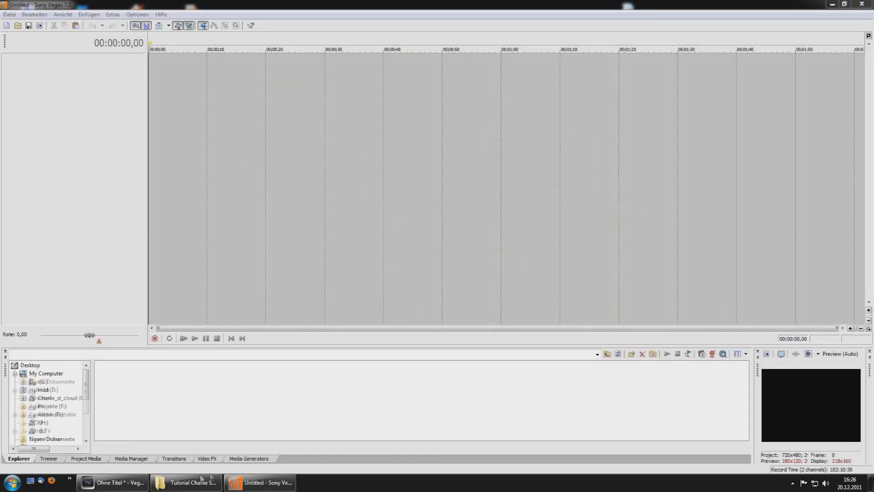
Step: Try to import CharlieSTCloud.wav from the Tutorial Charlie ST Fandub-Ready folder into the empty timeline
left_click(186, 482)
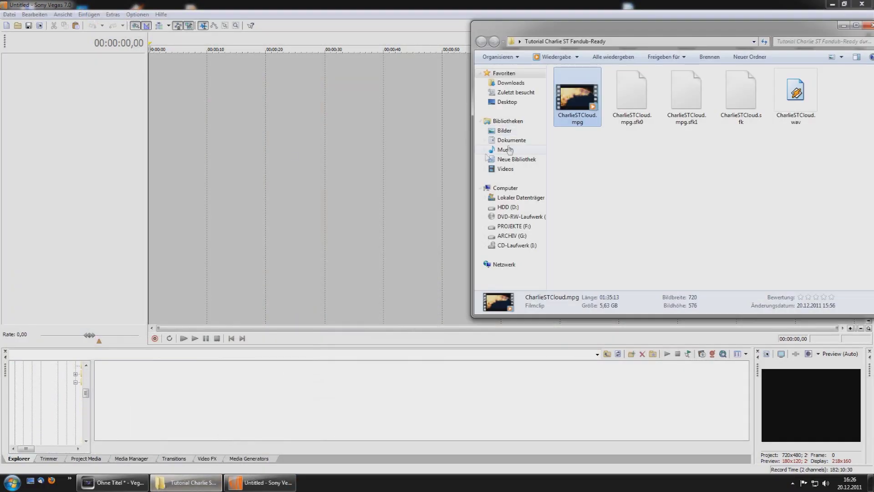
left_click_drag(795, 96, 584, 184)
left_click_drag(297, 194, 160, 108)
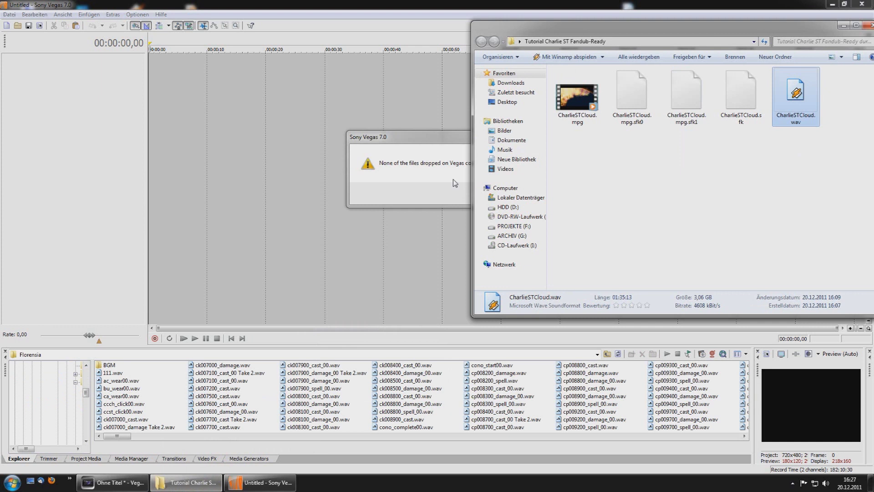
left_click(455, 183)
left_click(503, 195)
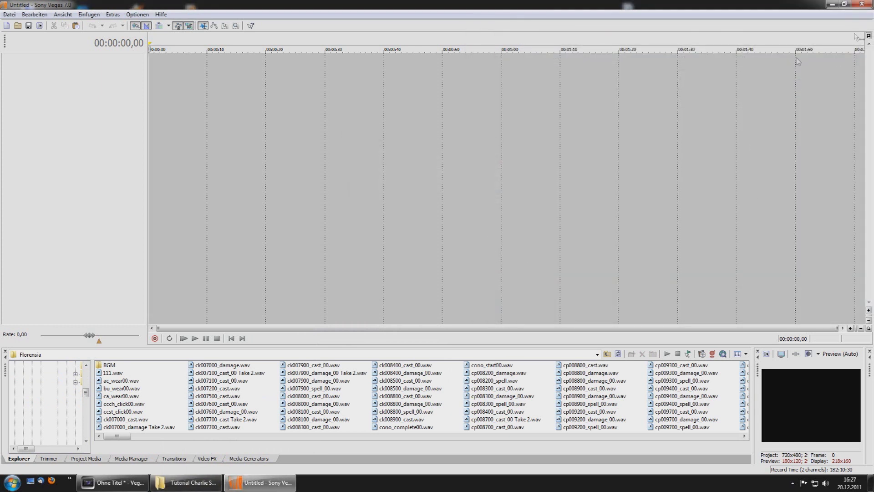
Step: Set the project's master bus mode to 5.1 Surround in the audio properties
left_click(766, 355)
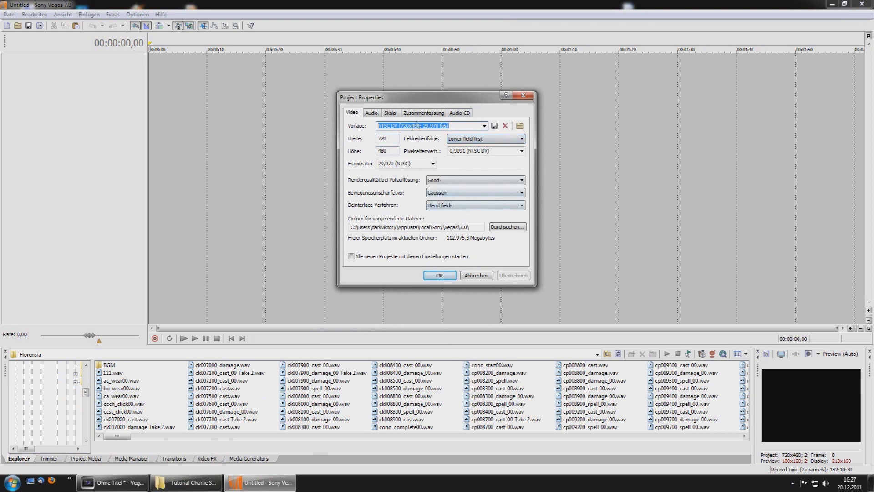
left_click(374, 114)
left_click(505, 130)
left_click(494, 138)
left_click(439, 275)
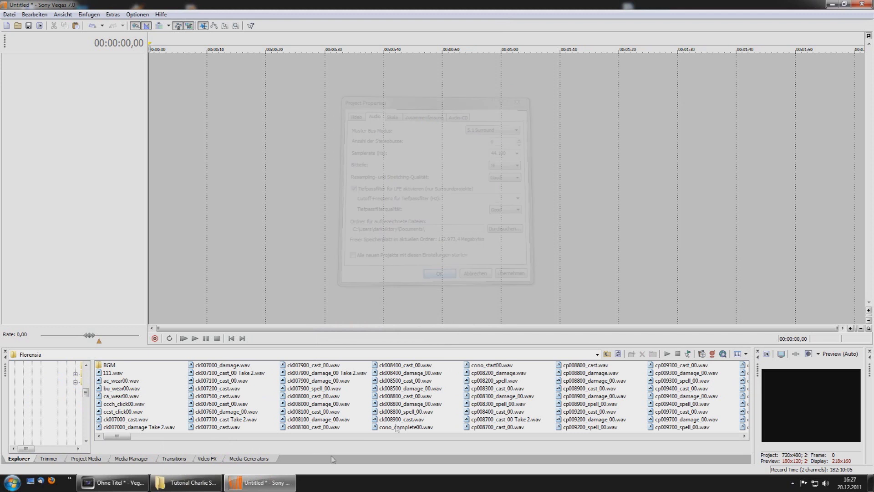
Step: Try again to add CharlieSTCloud.wav to the timeline of the 5.1 Surround project
left_click(186, 482)
left_click_drag(787, 104, 149, 82)
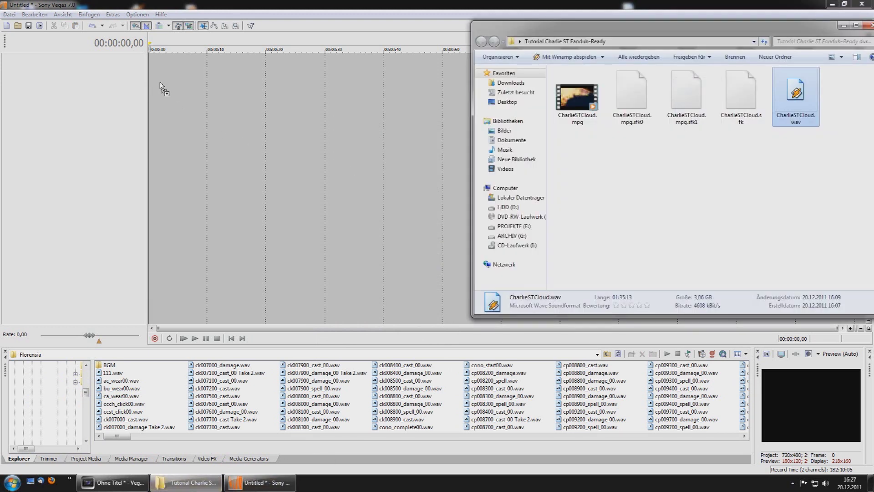
left_click_drag(160, 93, 160, 93)
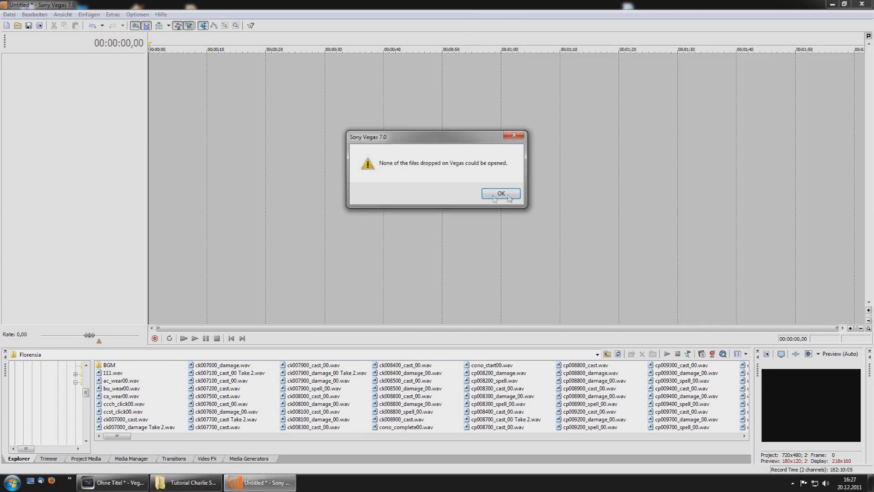
left_click(500, 195)
Step: Close Vegas 7.0 without saving the untitled project
left_click(864, 6)
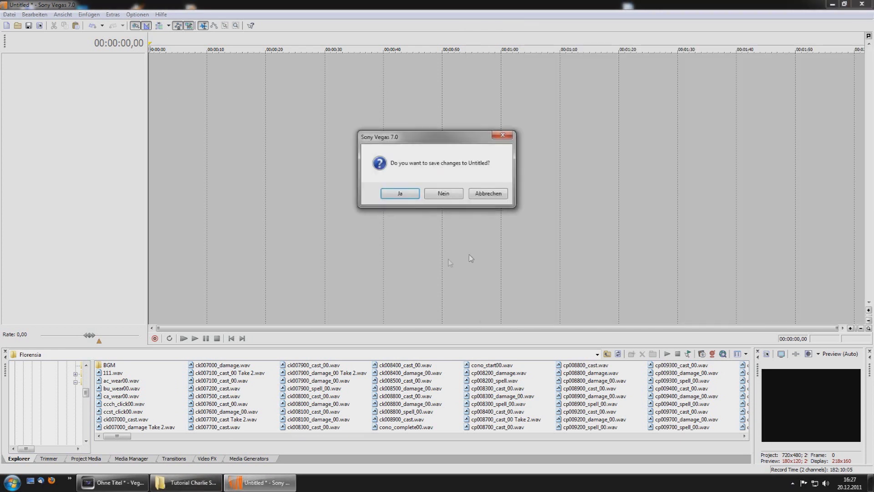
left_click(455, 198)
left_click(622, 181)
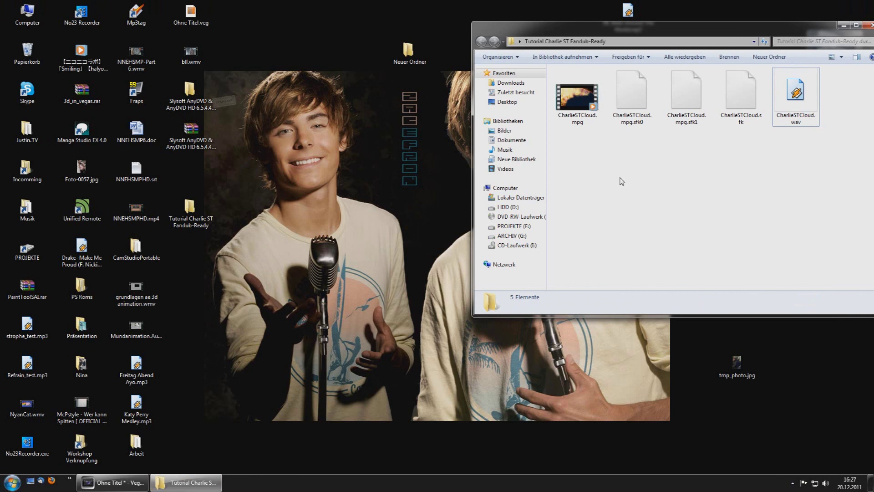
Step: Switch back to Vegas Pro 10.0 and play the edited scene from 00:00:03,15
left_click(111, 482)
mouse_move(325, 279)
left_mouse_down()
mouse_move(344, 276)
mouse_move(320, 278)
left_mouse_up()
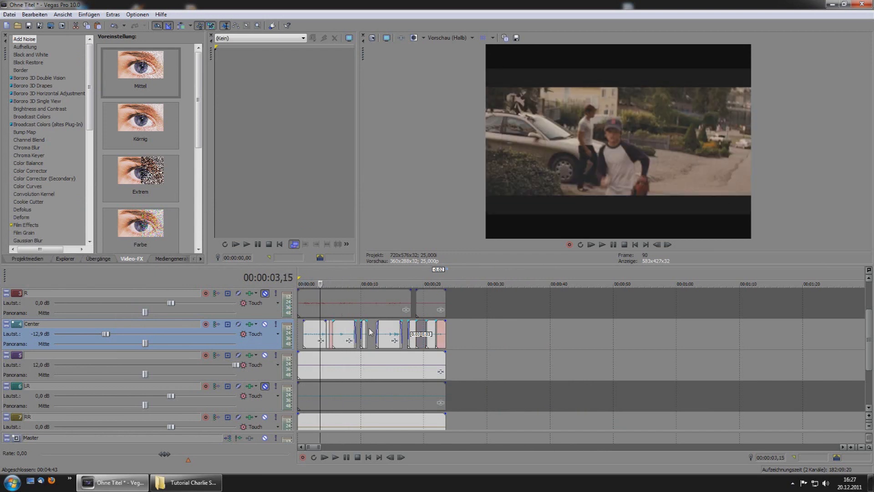
key("space")
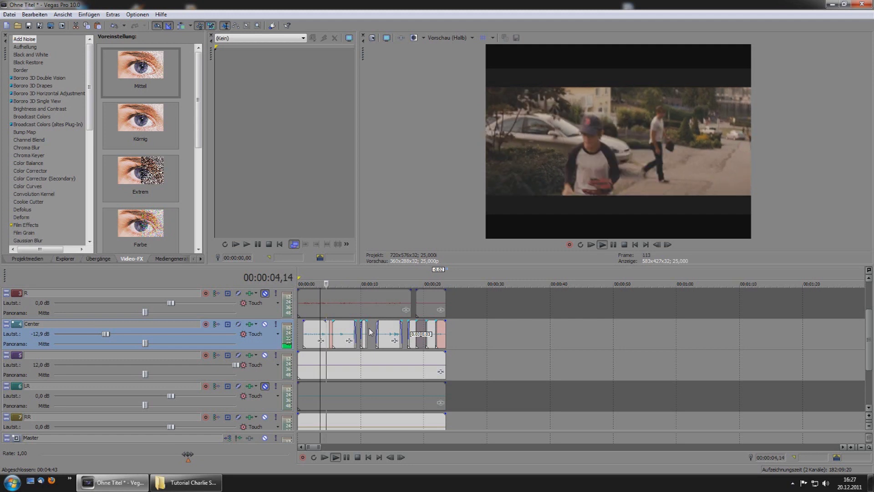